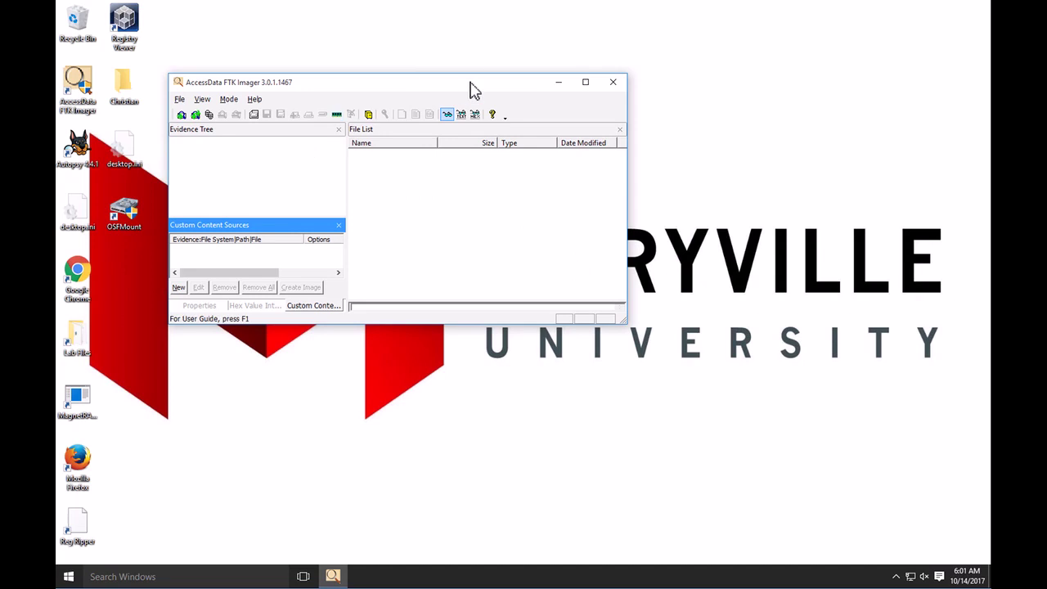
Load Maryville_Malware.E01 from the Forensic Images\Maryville_Malware folder as the image file for image mounting
{"action": "left_click_drag", "start_coordinate": [369, 82], "coordinate": [427, 73]}
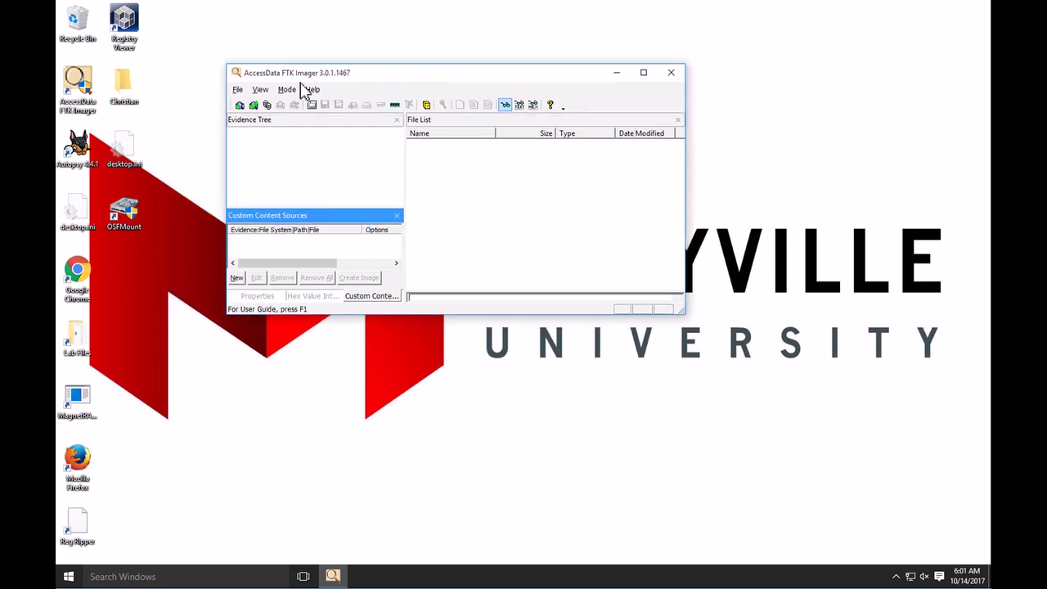
{"action": "left_click", "coordinate": [239, 90]}
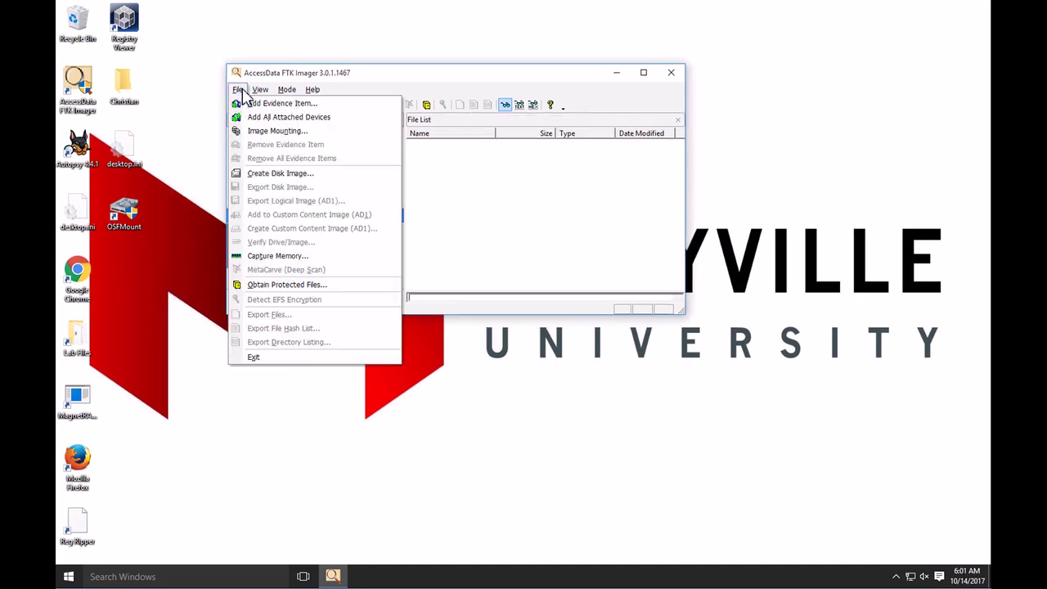
{"action": "left_click", "coordinate": [265, 135]}
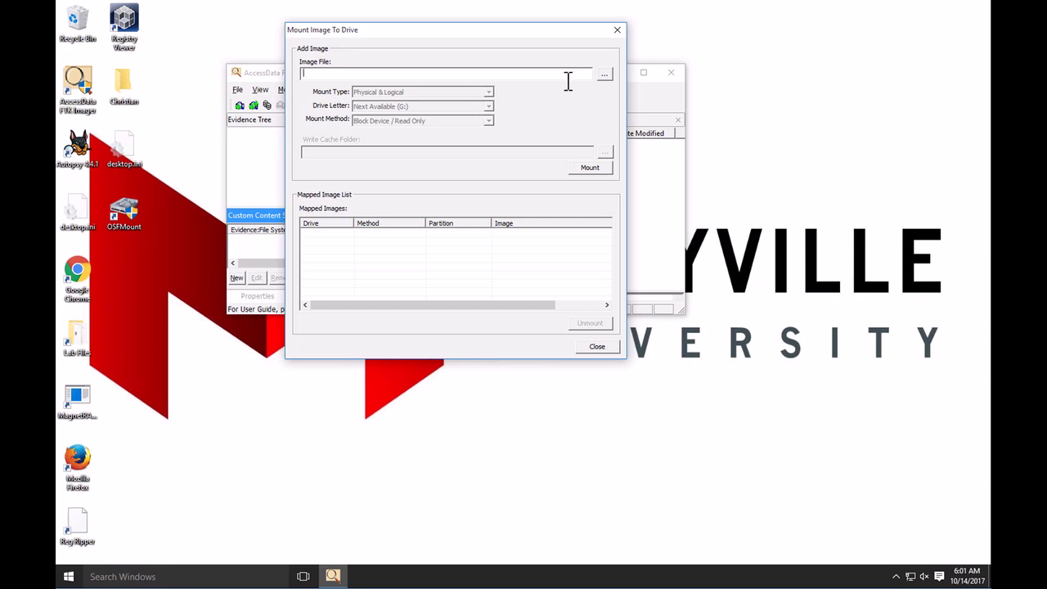
{"action": "left_click", "coordinate": [605, 75]}
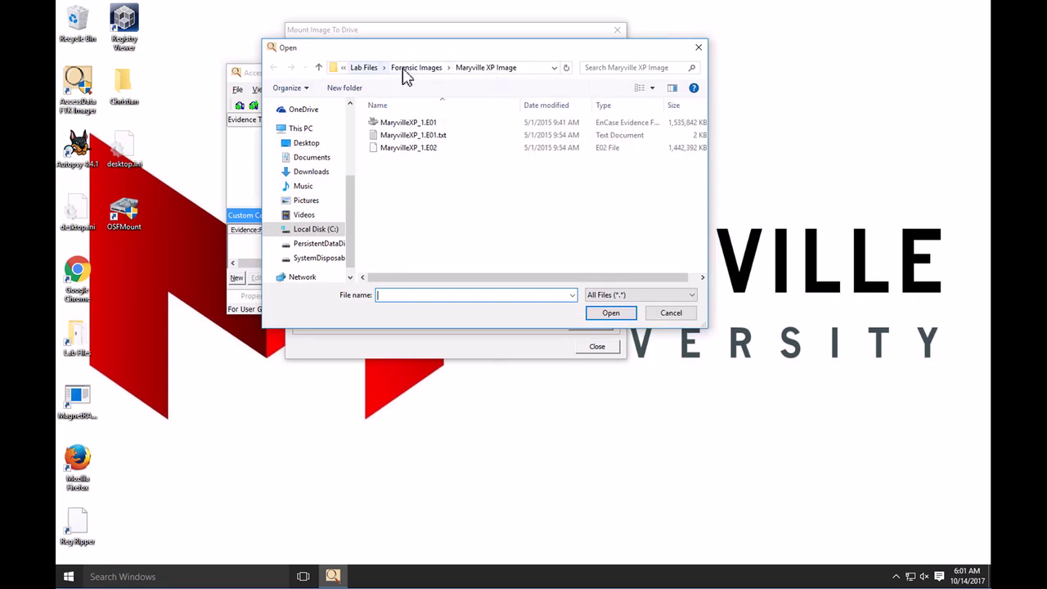
{"action": "left_click", "coordinate": [403, 70]}
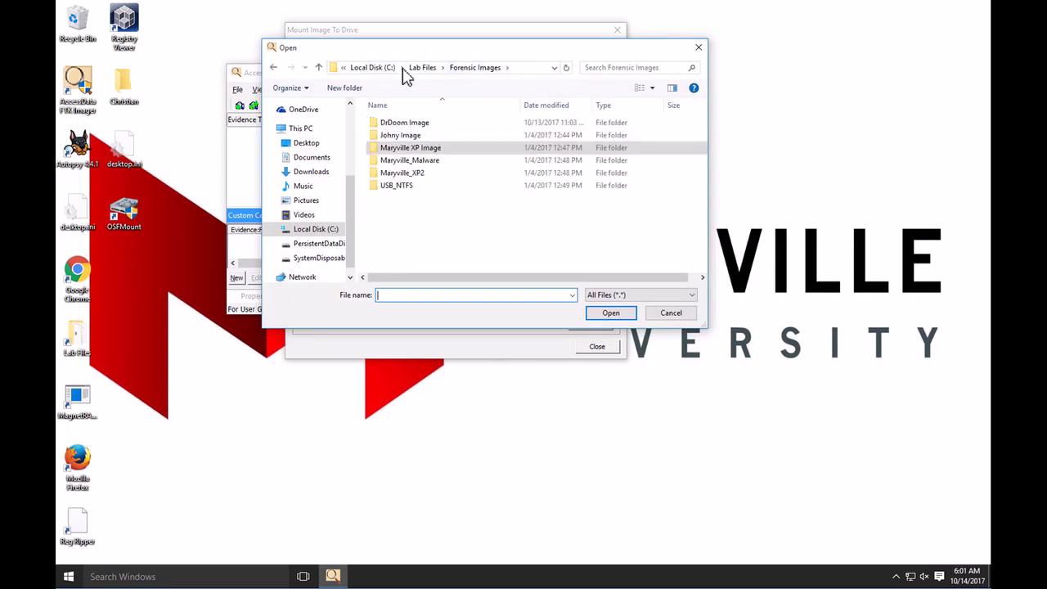
{"action": "double_click", "coordinate": [434, 164]}
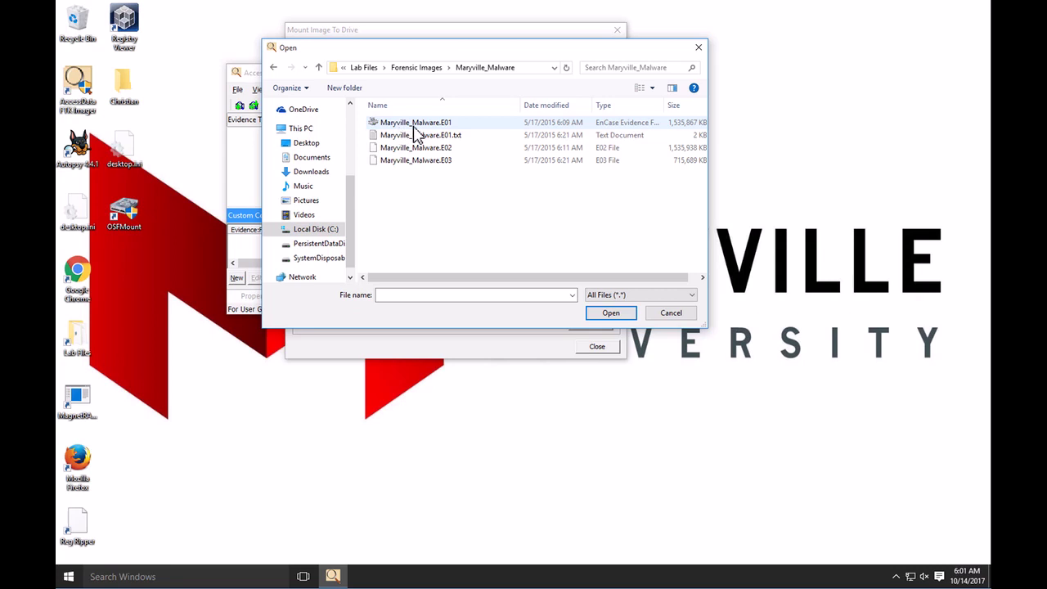
{"action": "left_click", "coordinate": [414, 127]}
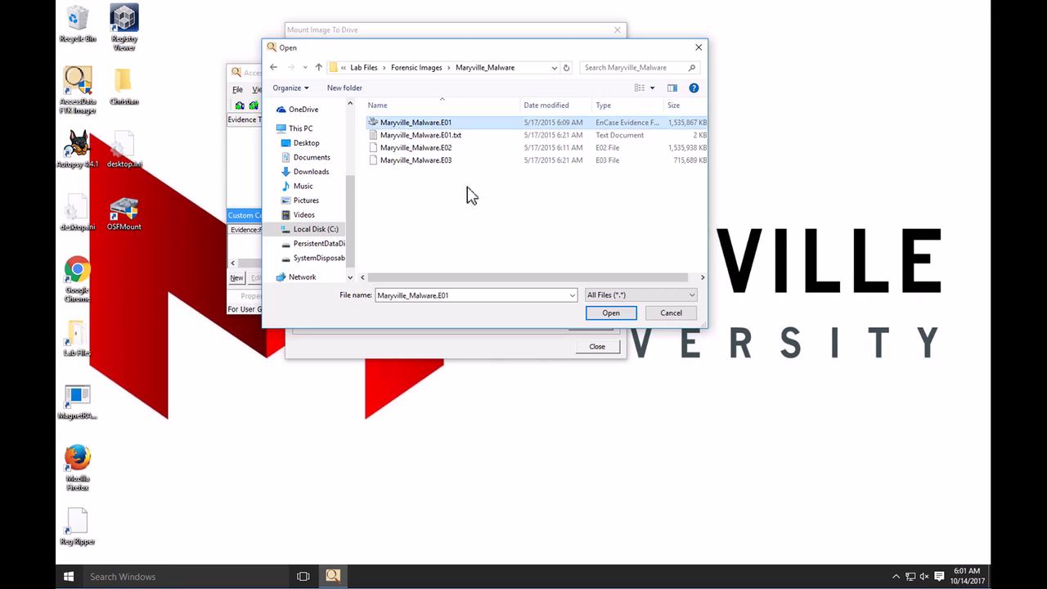
{"action": "left_click", "coordinate": [610, 314]}
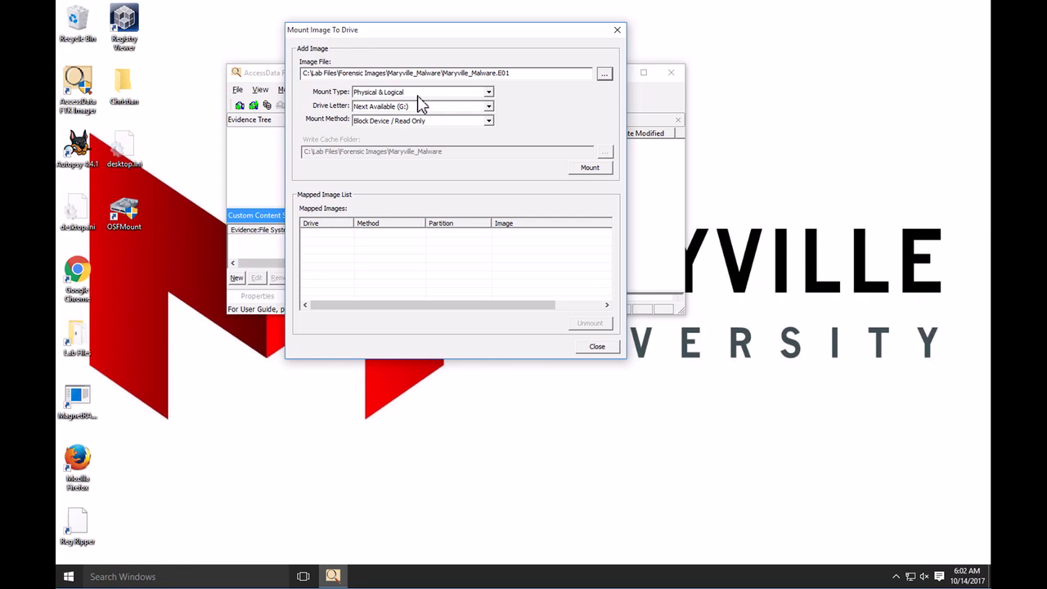
Mount the image with mount type Physical & Logical and drive letter R:
{"action": "left_click", "coordinate": [422, 92]}
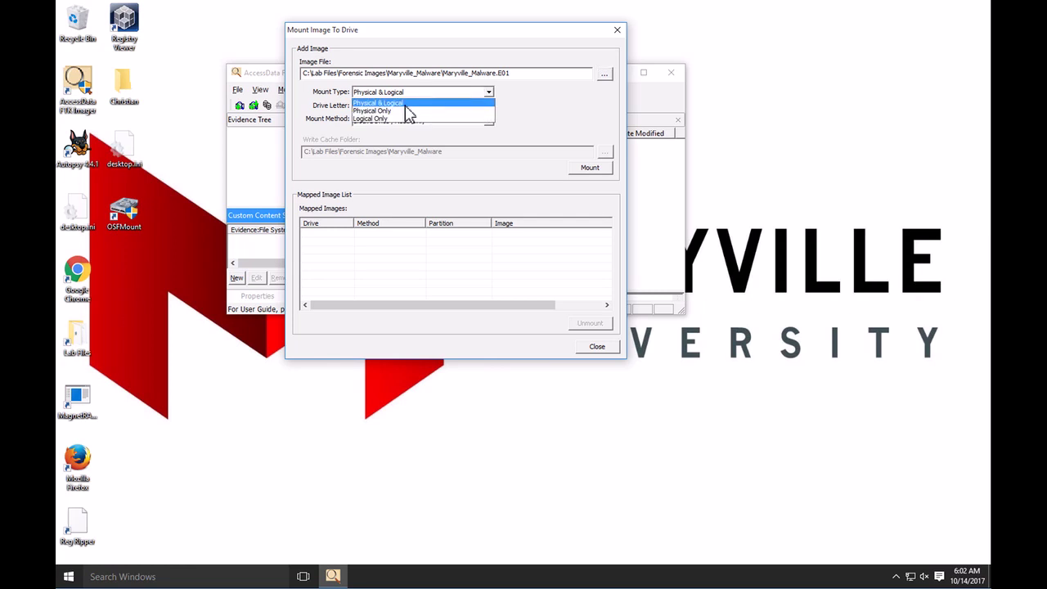
{"action": "left_click", "coordinate": [413, 102]}
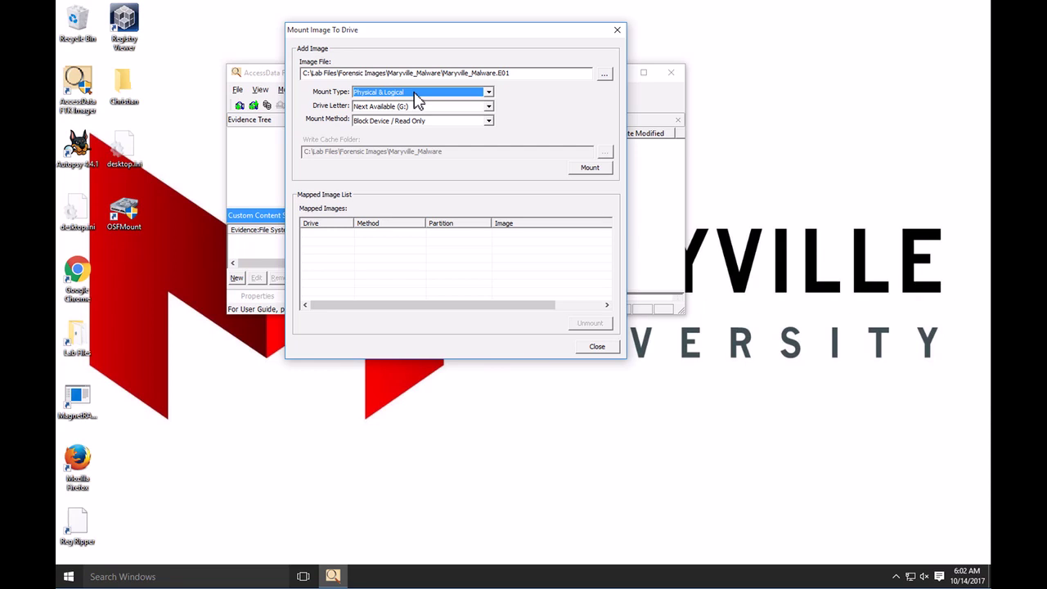
{"action": "left_click", "coordinate": [414, 109]}
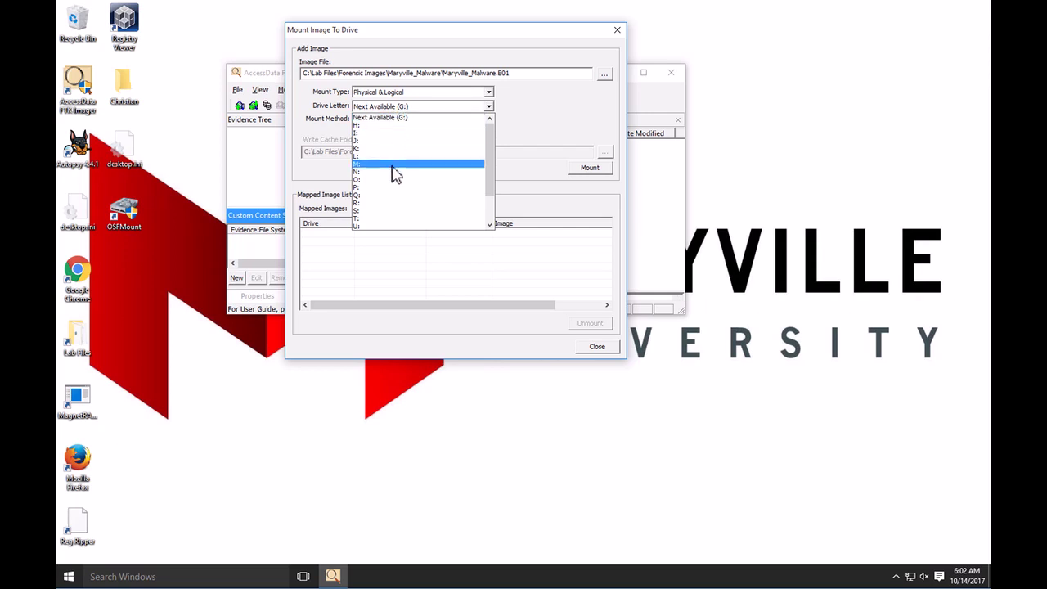
{"action": "scroll", "coordinate": [394, 175], "scroll_direction": "down", "scroll_amount": 2}
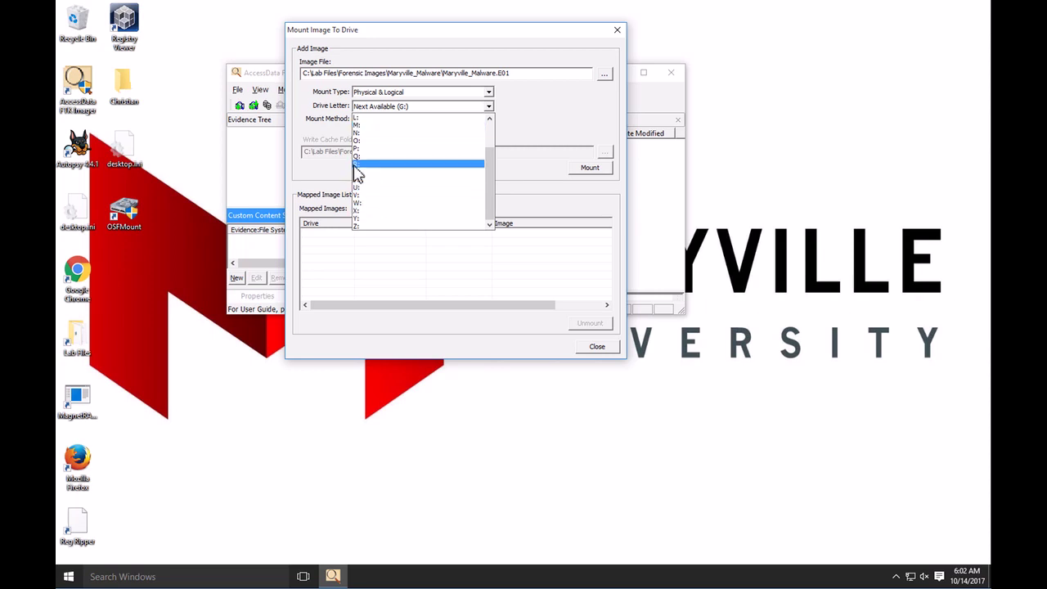
{"action": "left_click", "coordinate": [355, 165]}
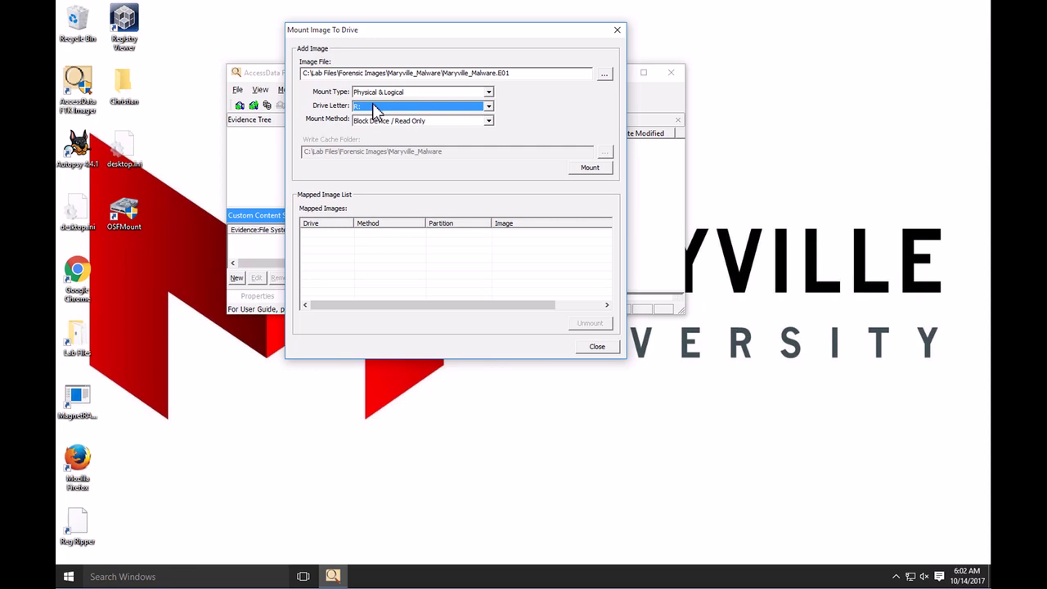
{"action": "left_click", "coordinate": [599, 174]}
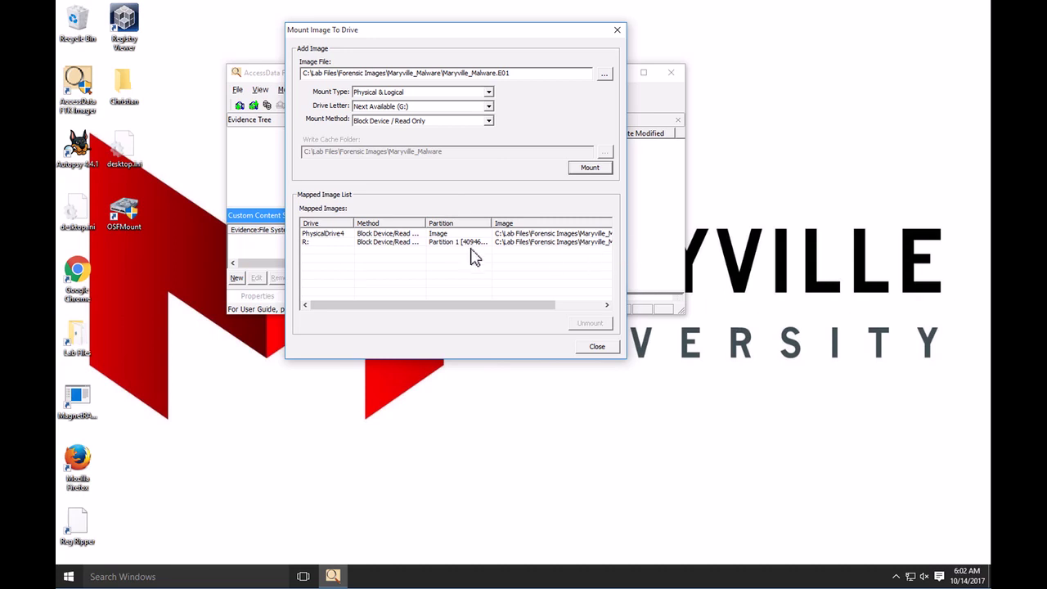
Examine both mapped image entries, widening the Partition column to read its full description, and close the mounting dialog
{"action": "left_click", "coordinate": [331, 235]}
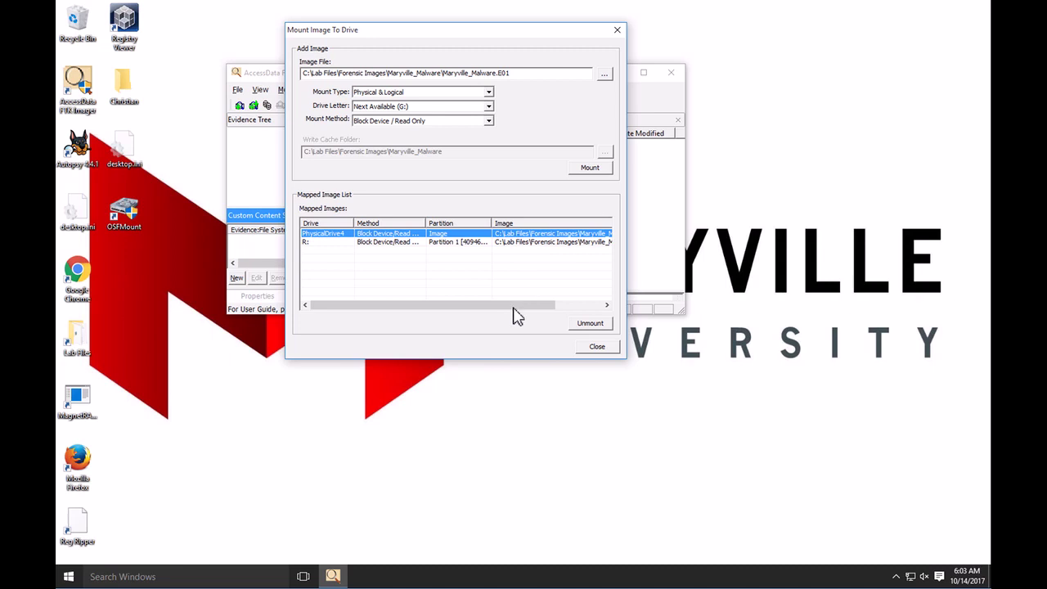
{"action": "left_click_drag", "start_coordinate": [524, 311], "coordinate": [484, 311]}
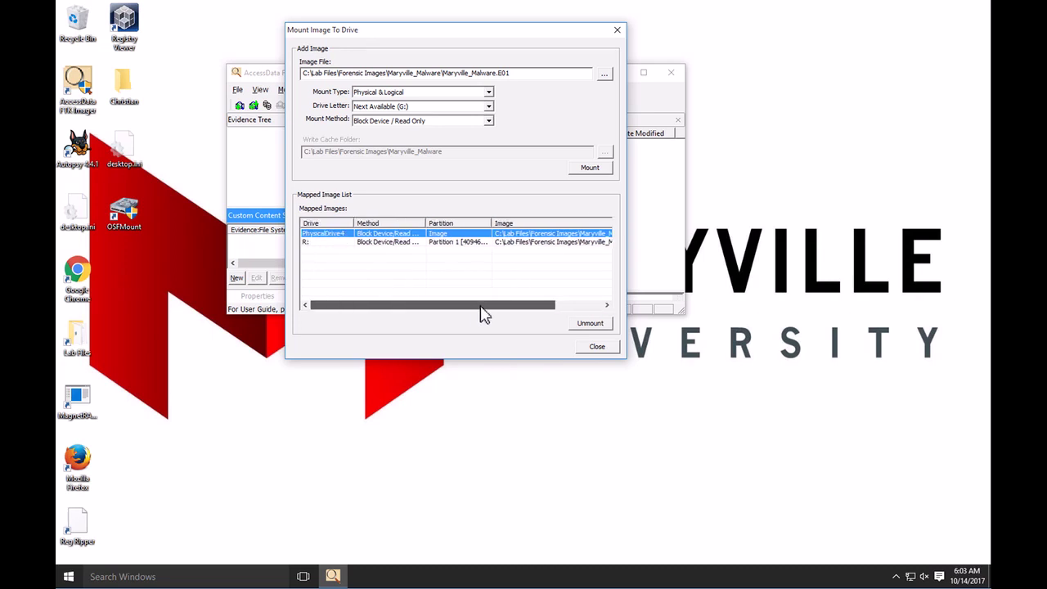
{"action": "left_click", "coordinate": [326, 243]}
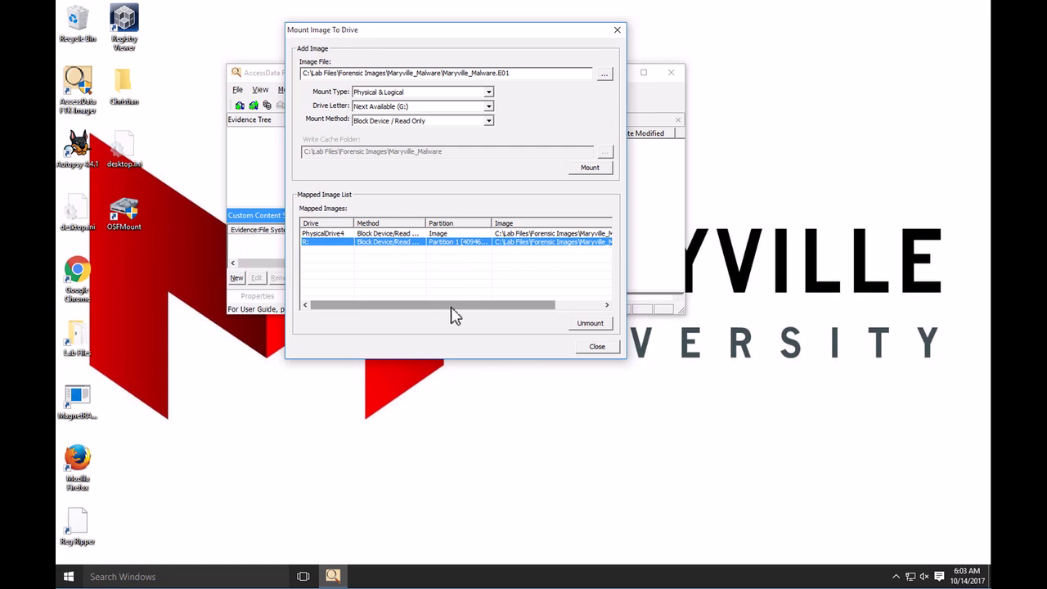
{"action": "left_click_drag", "start_coordinate": [482, 311], "coordinate": [516, 304]}
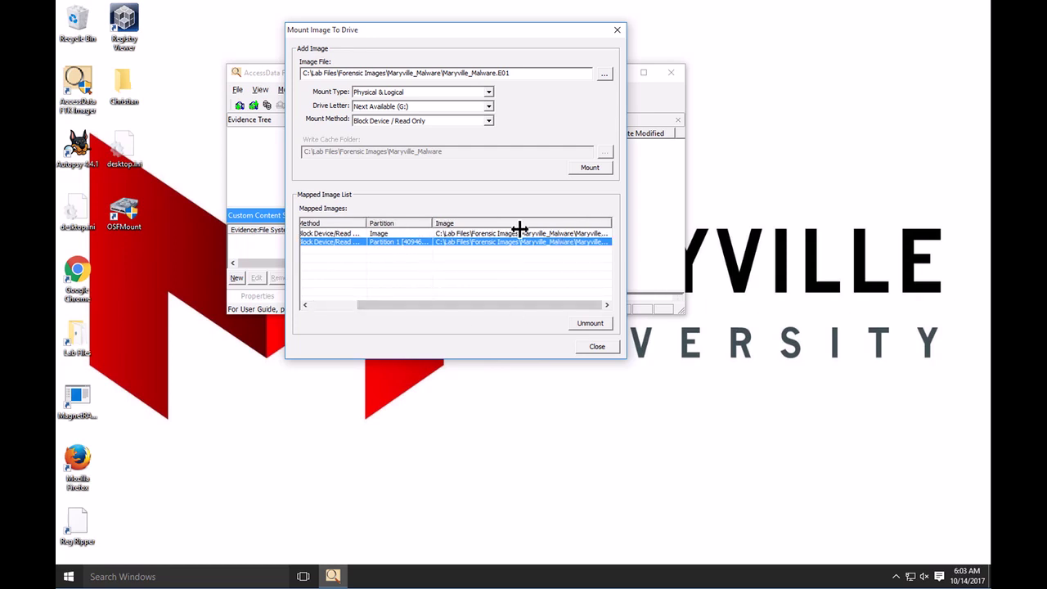
{"action": "left_click_drag", "start_coordinate": [519, 229], "coordinate": [519, 229]}
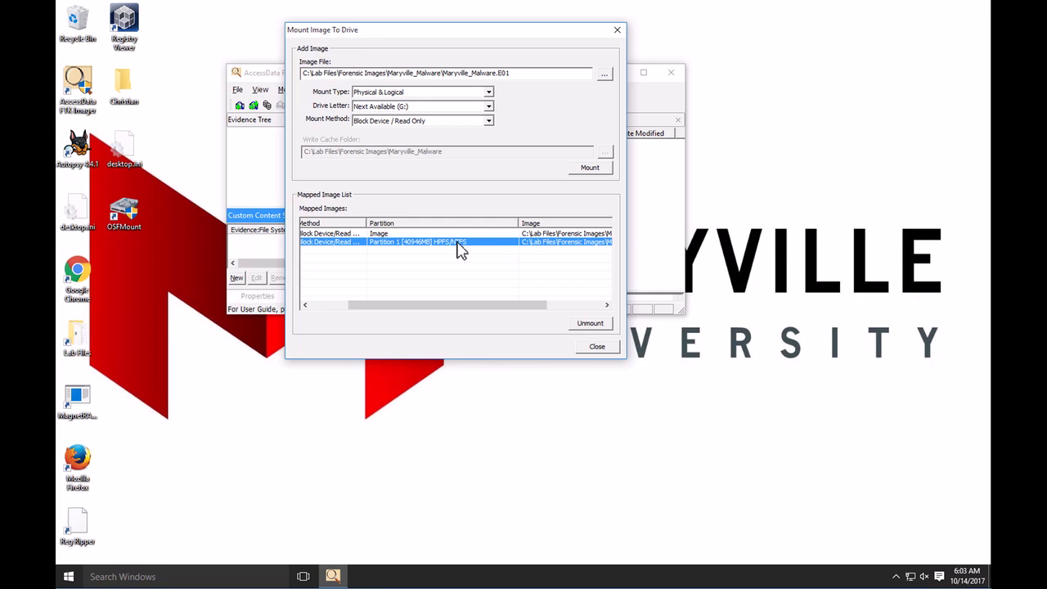
{"action": "left_click", "coordinate": [596, 349]}
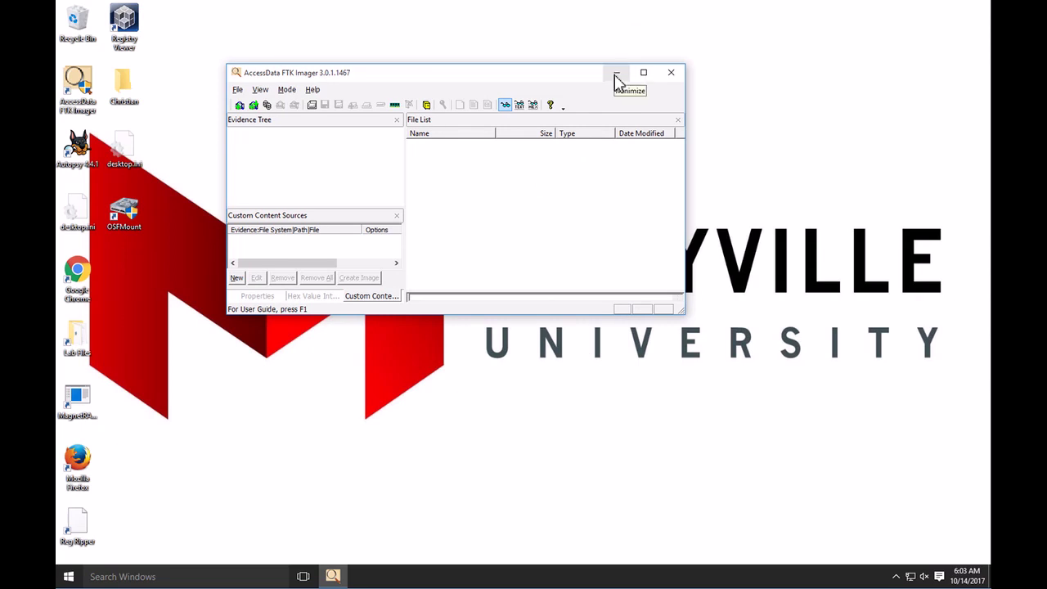
Minimize FTK Imager and open the mounted Local Disk (R:) in File Explorer
{"action": "left_click", "coordinate": [616, 77]}
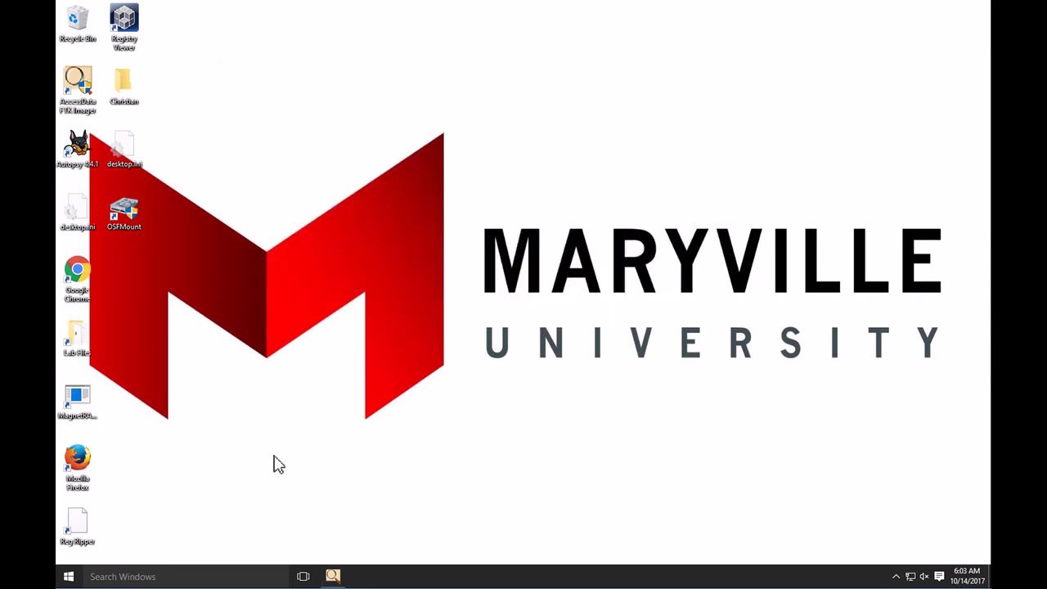
{"action": "right_click", "coordinate": [70, 578]}
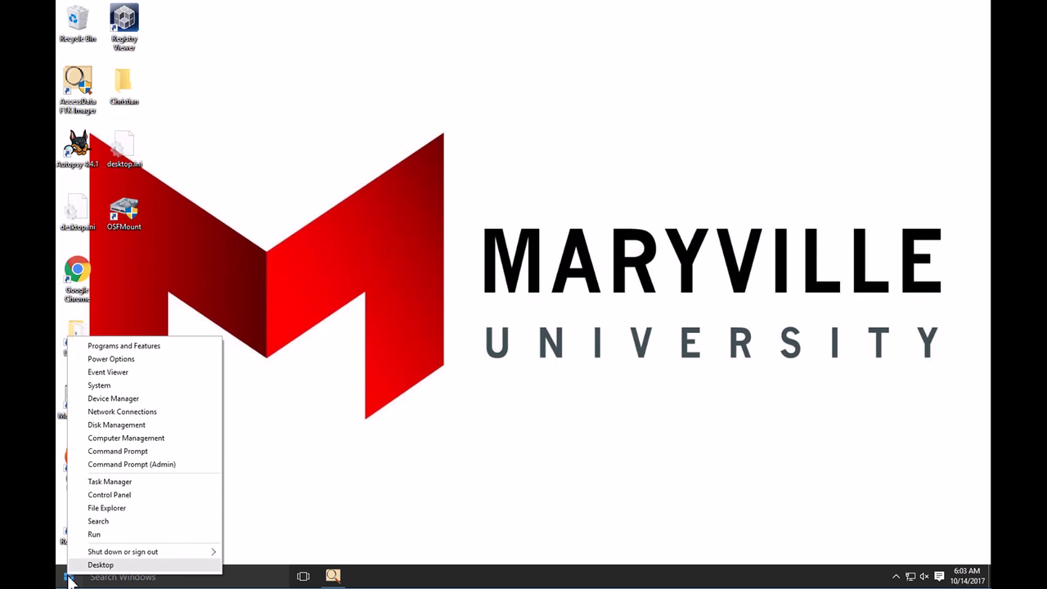
{"action": "left_click", "coordinate": [111, 508]}
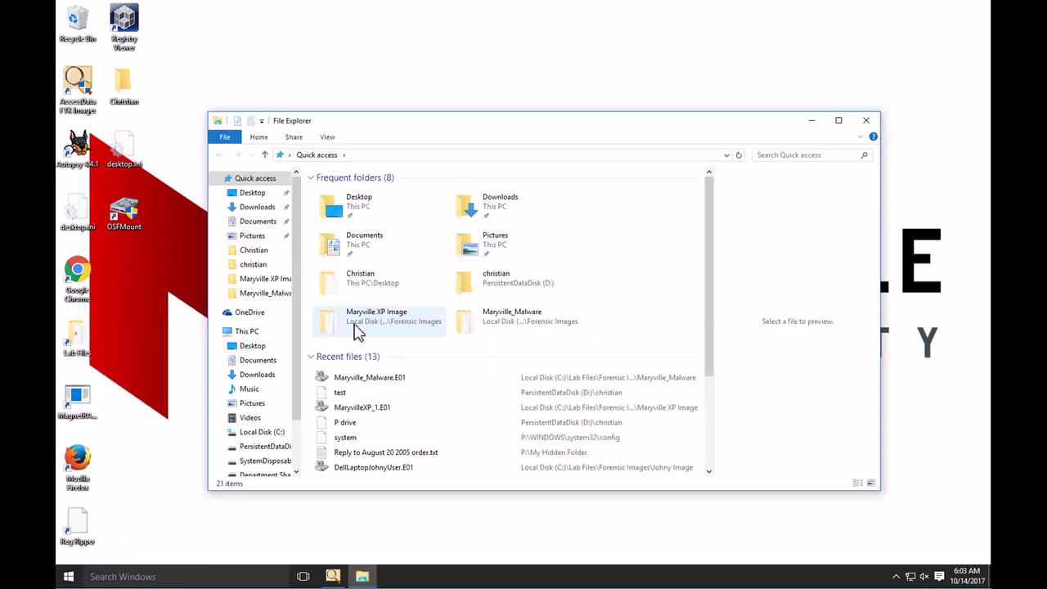
{"action": "scroll", "coordinate": [299, 432], "scroll_direction": "down", "scroll_amount": 2}
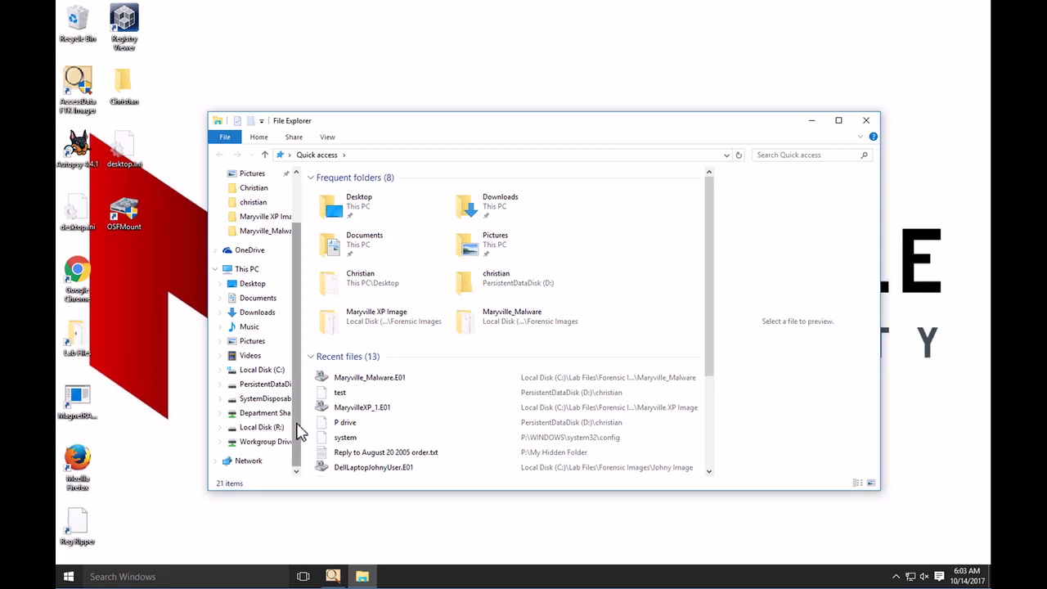
{"action": "left_click", "coordinate": [270, 427]}
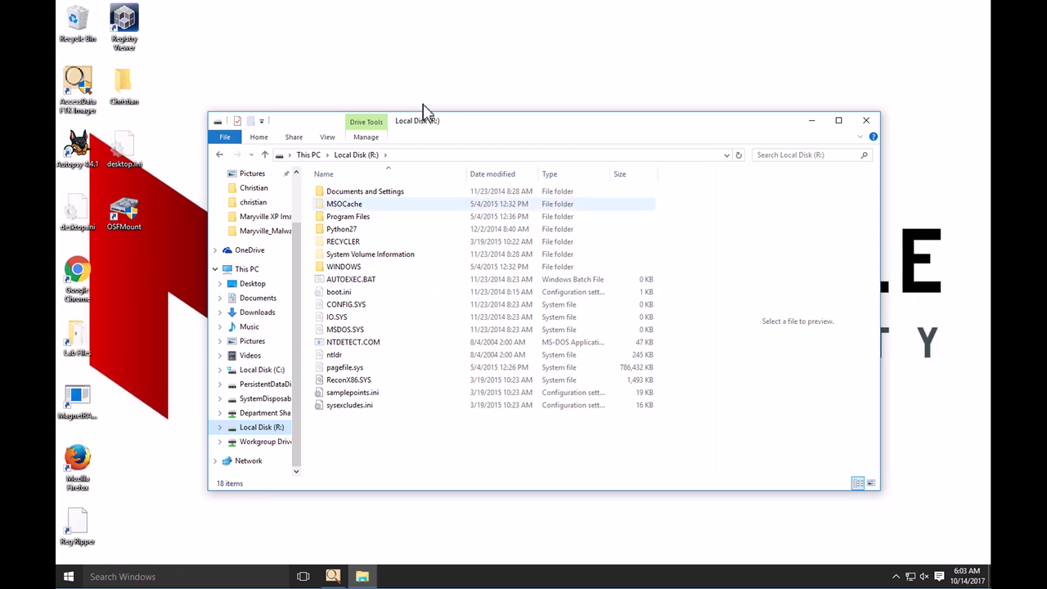
{"action": "left_click_drag", "start_coordinate": [470, 129], "coordinate": [420, 57]}
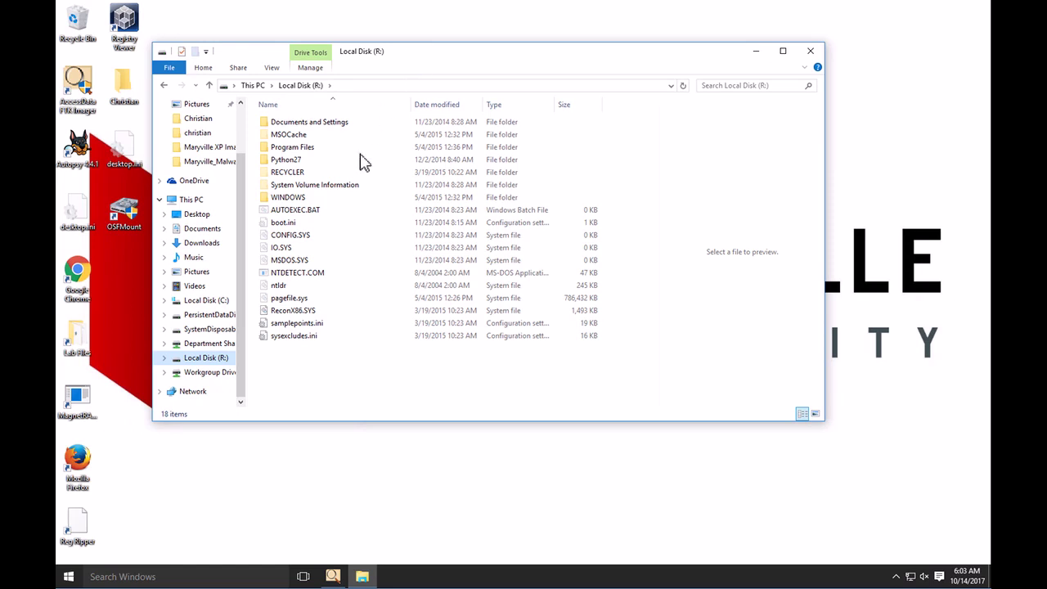
Open the WINDOWS\system32\config folder on the R: drive
{"action": "double_click", "coordinate": [320, 201]}
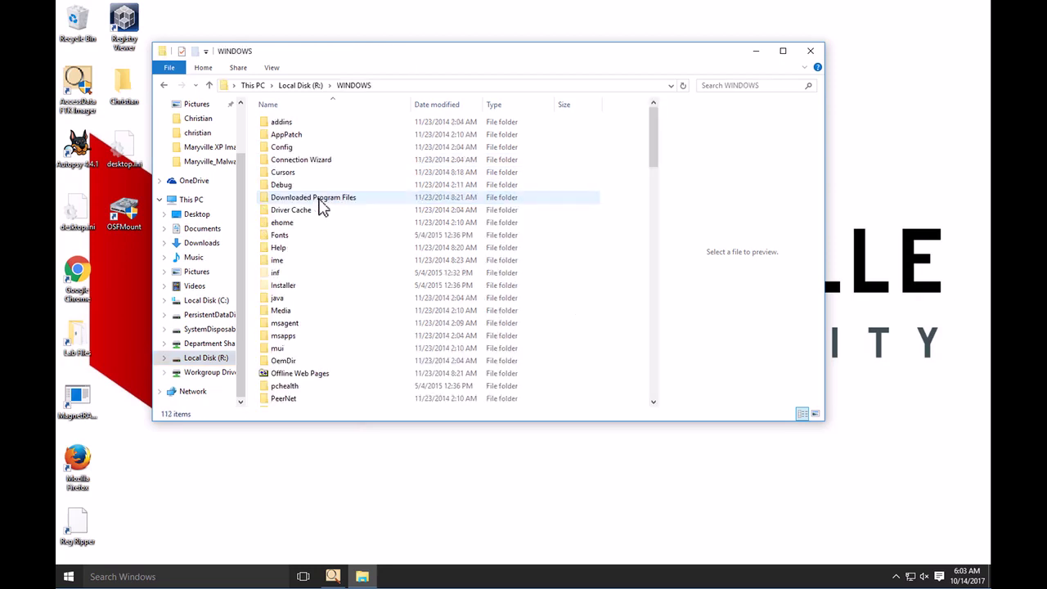
{"action": "scroll", "coordinate": [309, 323], "scroll_direction": "down", "scroll_amount": 5}
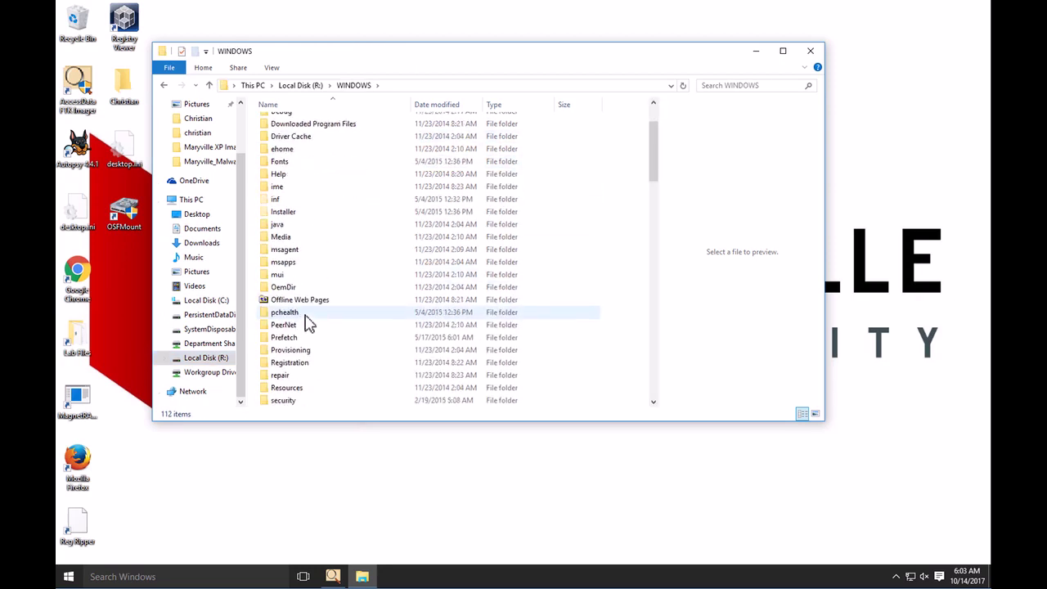
{"action": "double_click", "coordinate": [287, 350]}
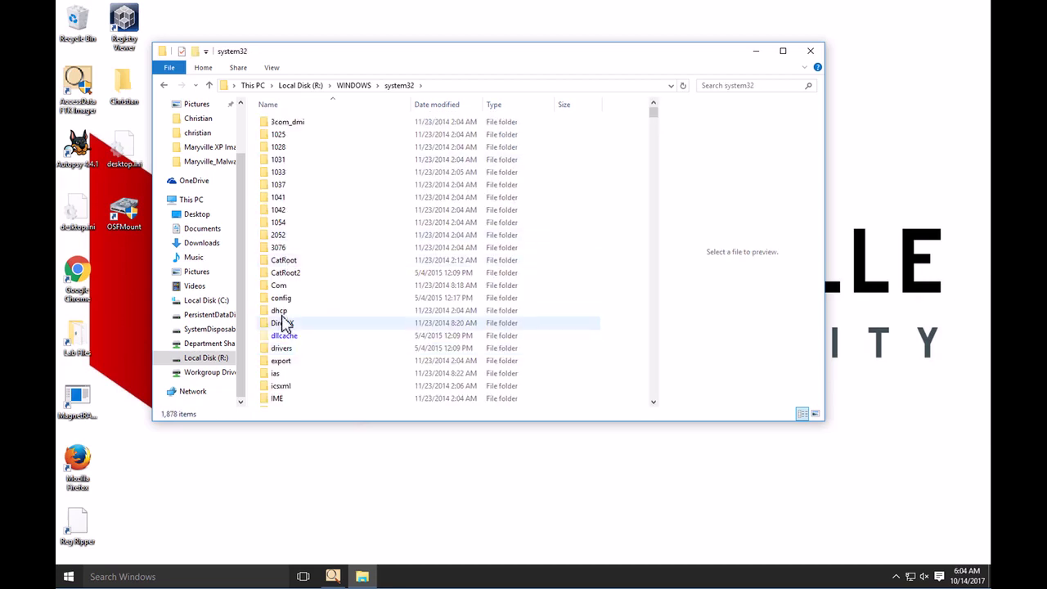
{"action": "double_click", "coordinate": [281, 298]}
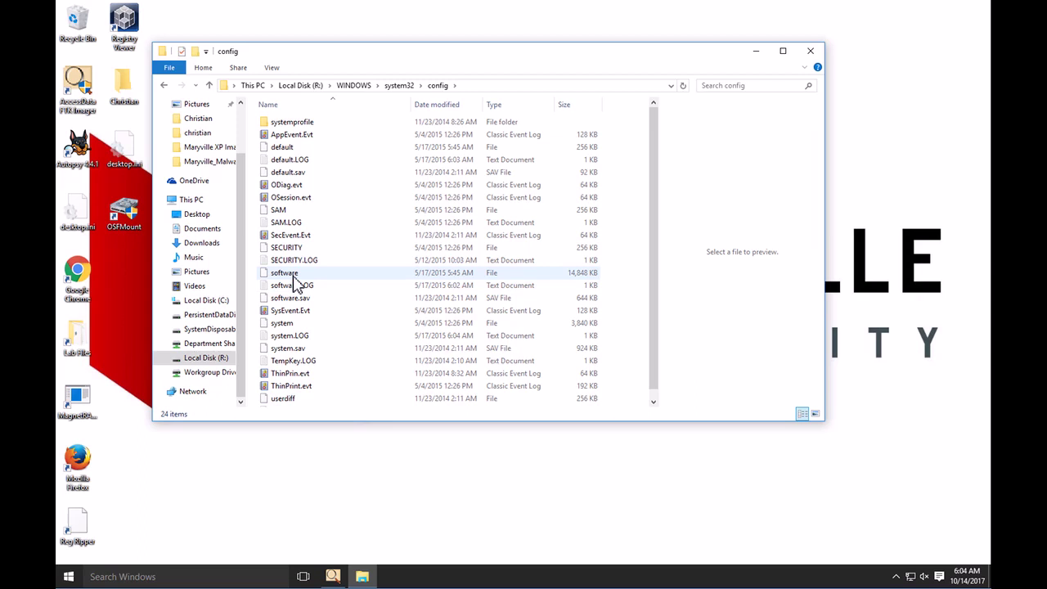
Copy the software and system registry hive files from the config folder
{"action": "left_click", "coordinate": [294, 278]}
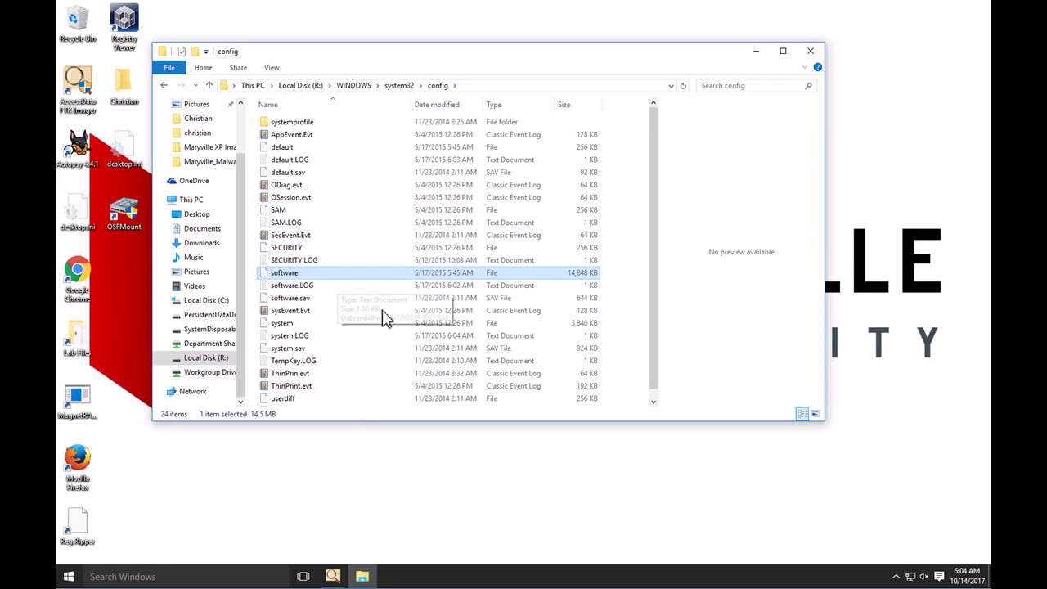
{"action": "left_click", "coordinate": [286, 325], "text": "ctrl"}
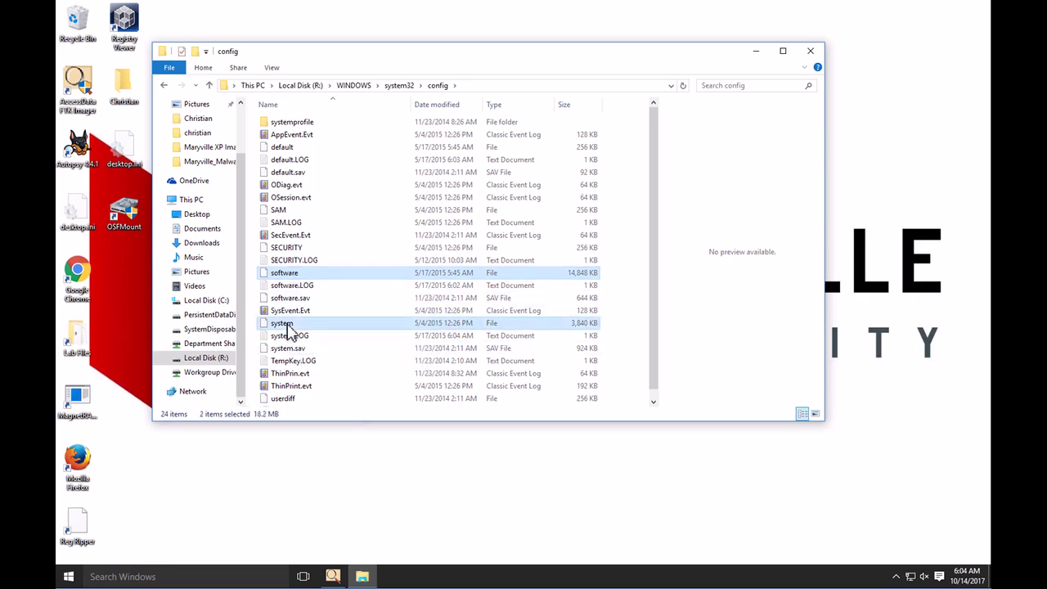
{"action": "right_click", "coordinate": [288, 326]}
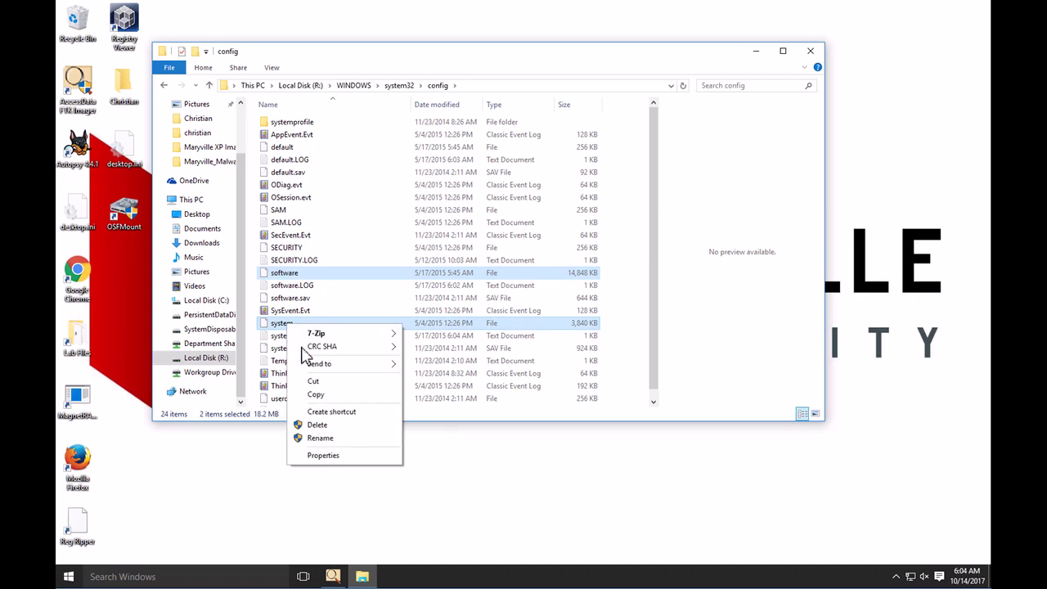
{"action": "left_click", "coordinate": [316, 396]}
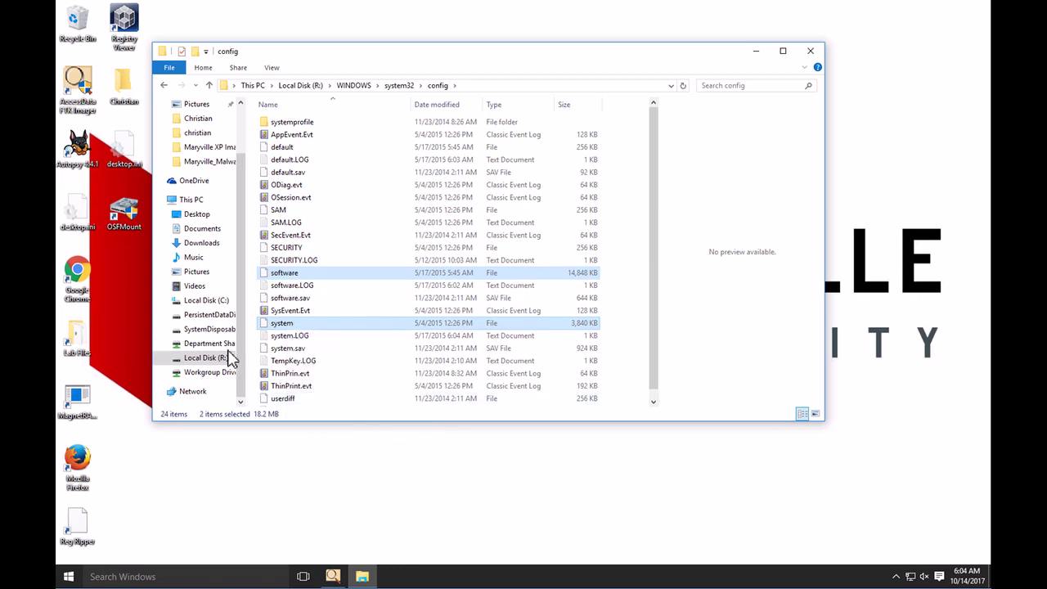
Create a folder named registry inside the folder bearing the examiner's first name on PersistentDataDisk (D:)
{"action": "left_click", "coordinate": [203, 317]}
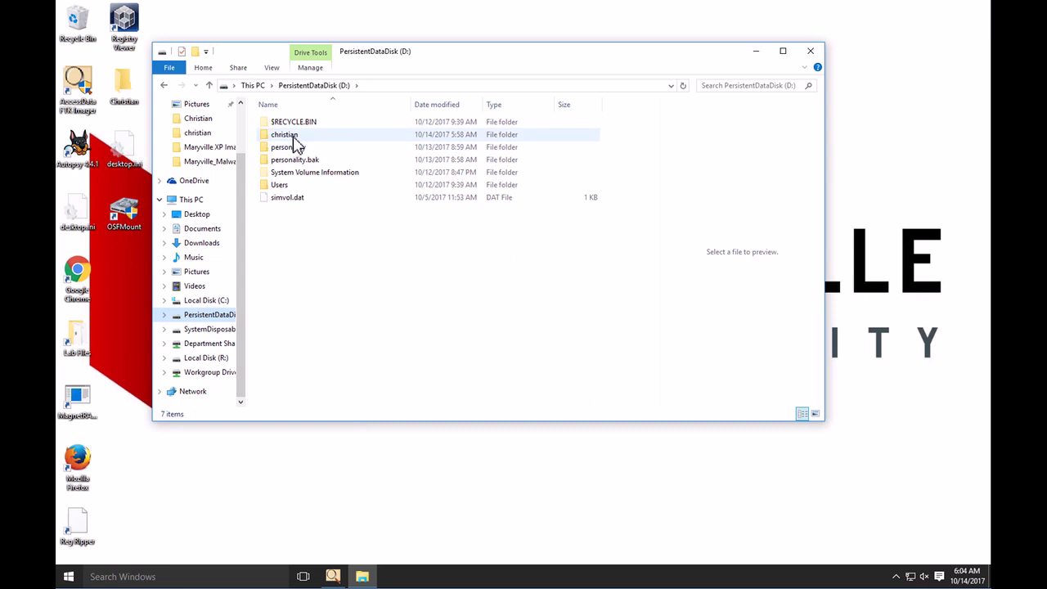
{"action": "double_click", "coordinate": [292, 136]}
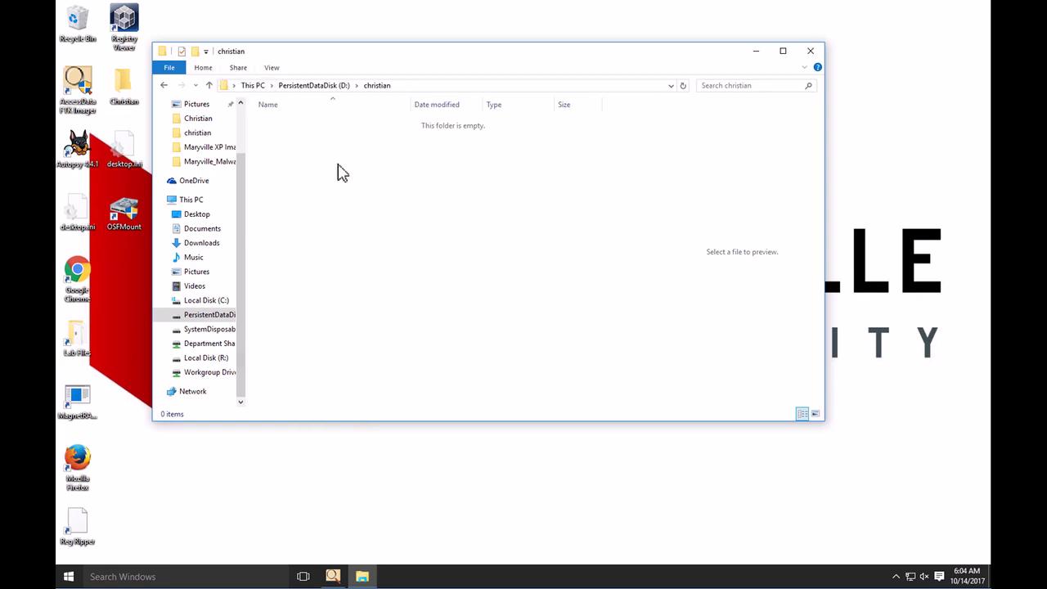
{"action": "right_click", "coordinate": [361, 205]}
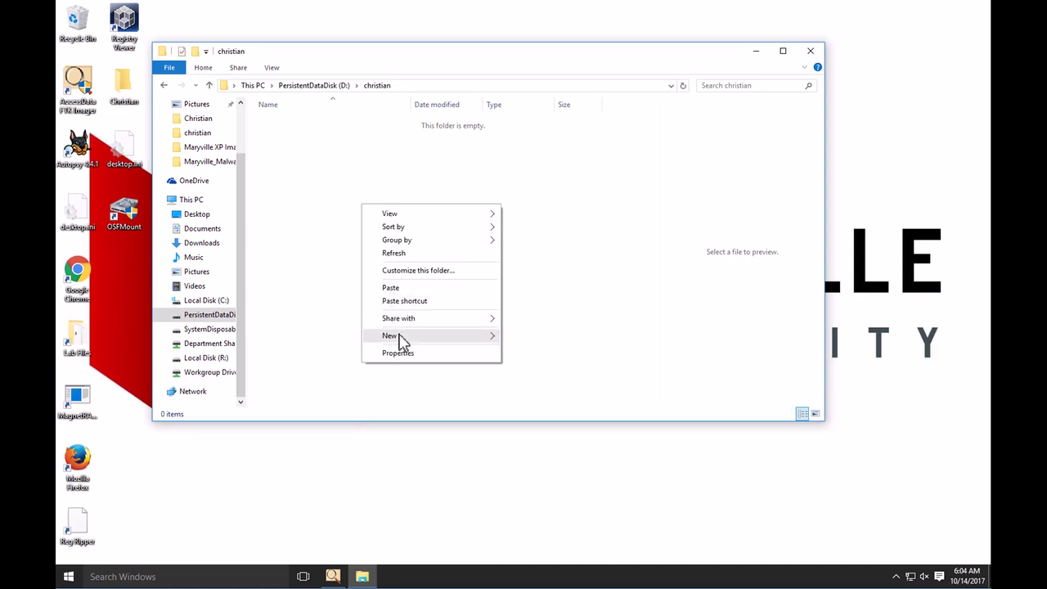
{"action": "mouse_move", "coordinate": [400, 336]}
{"action": "left_click", "coordinate": [544, 336]}
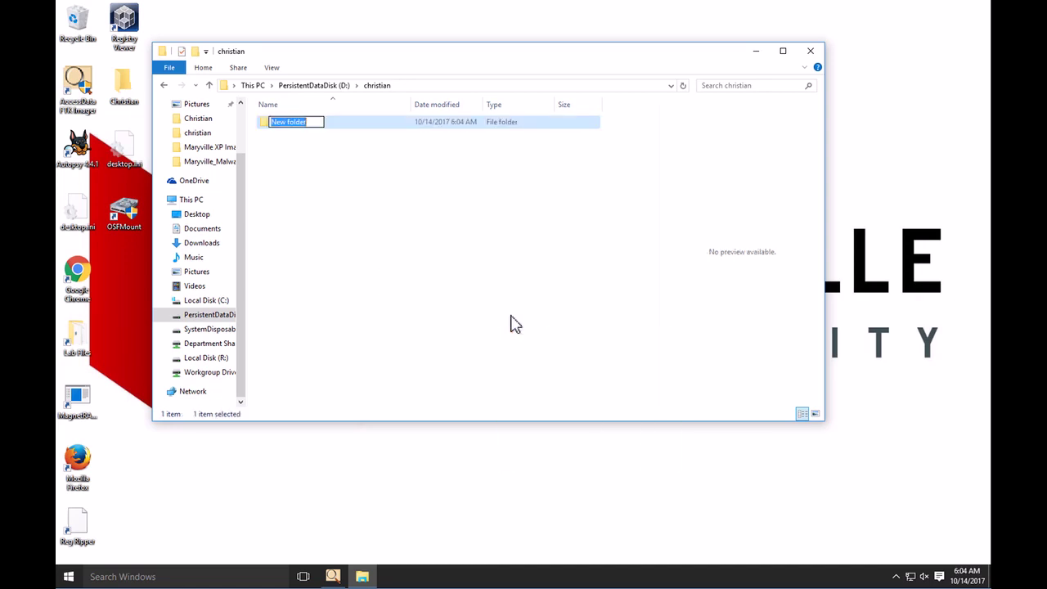
{"action": "type", "text": "re"}
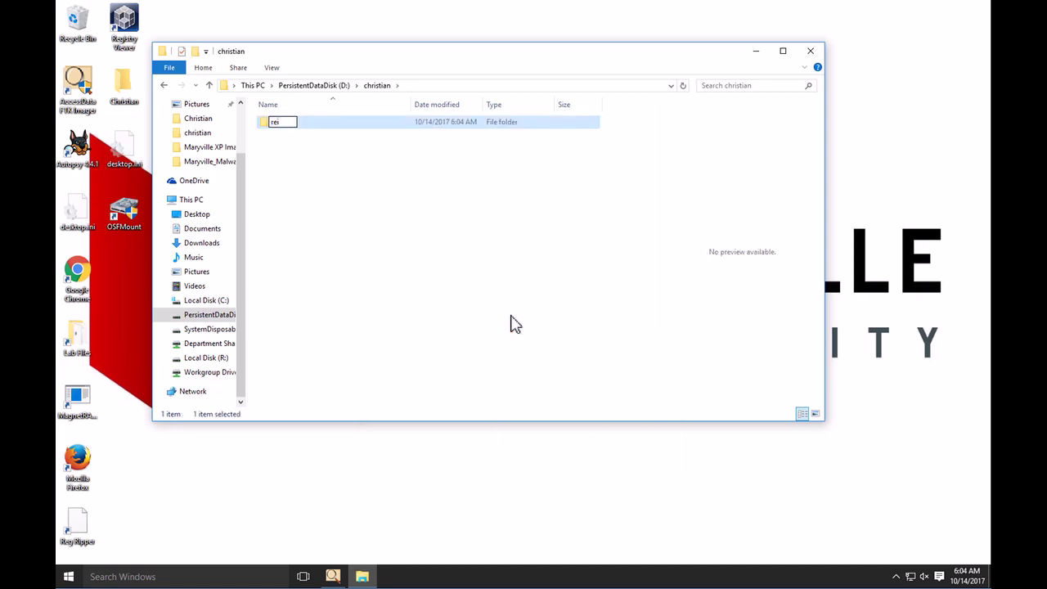
{"action": "type", "text": "gistry"}
{"action": "key", "text": "Return"}
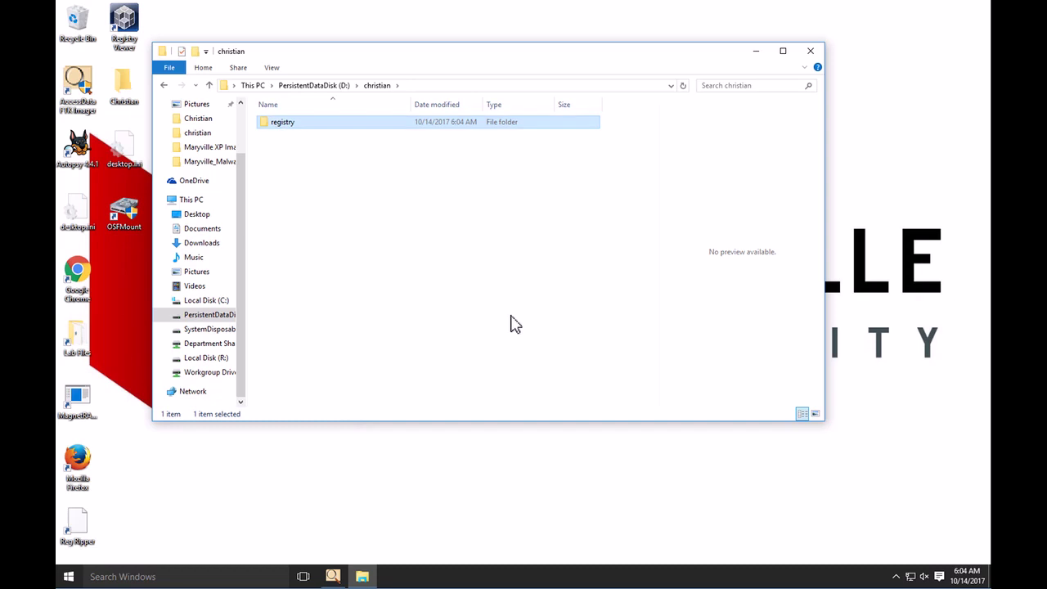
Paste the copied software and system hives into the new registry folder, granting administrator permission for all current items
{"action": "double_click", "coordinate": [317, 133]}
{"action": "right_click", "coordinate": [344, 185]}
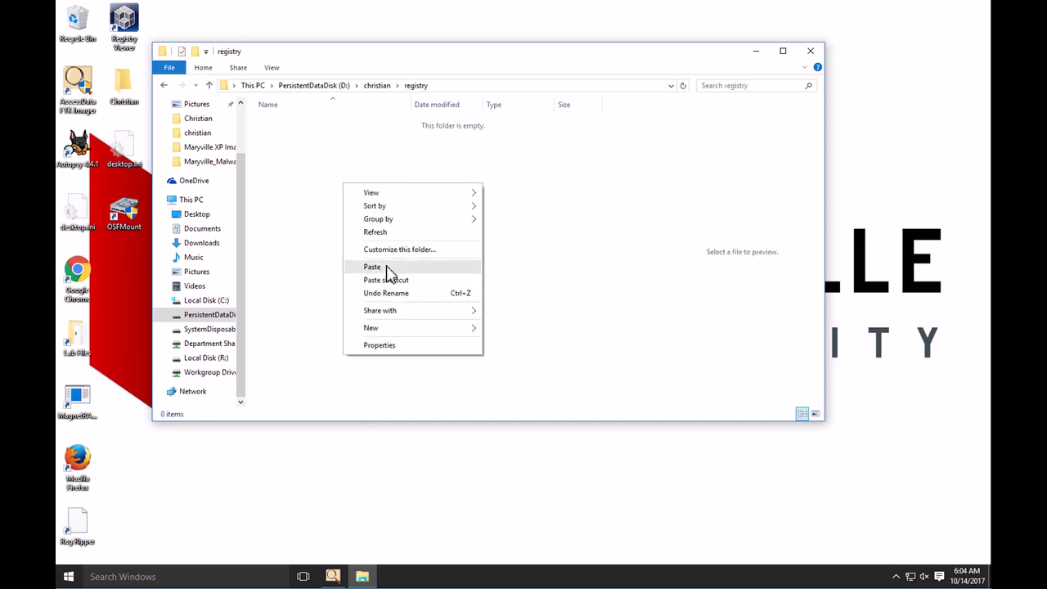
{"action": "left_click", "coordinate": [387, 267]}
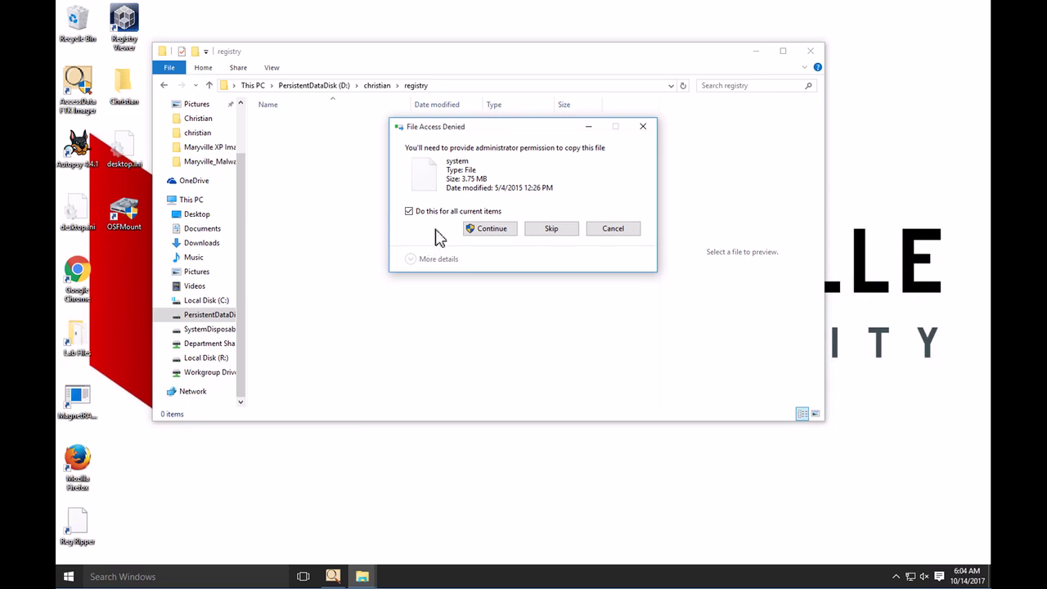
{"action": "left_click", "coordinate": [483, 232]}
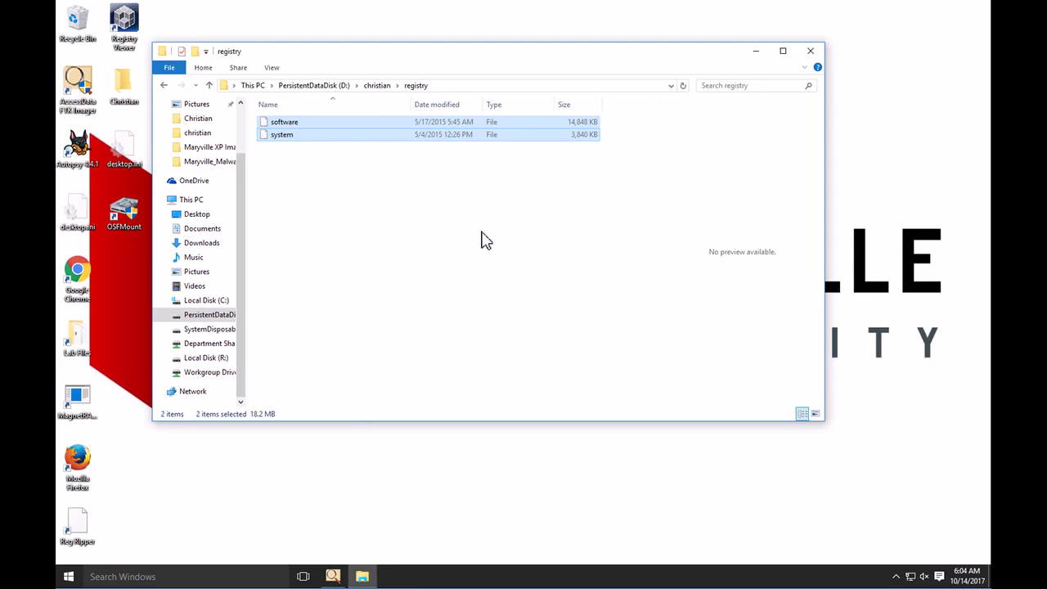
{"action": "left_click", "coordinate": [479, 239]}
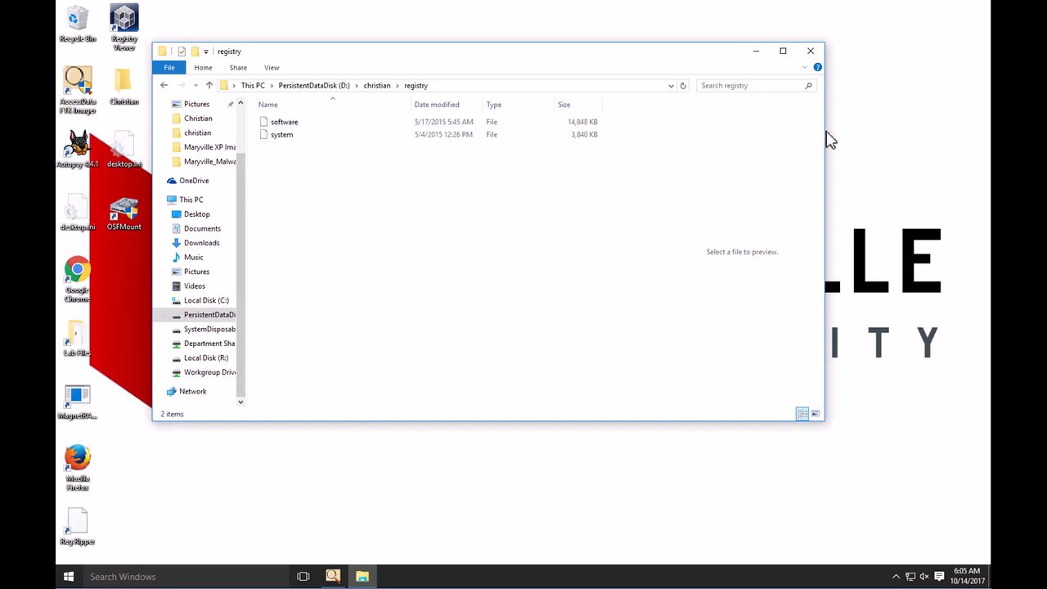
Narrow the registry folder window, move it away from the desktop shortcuts, and select the software file
{"action": "left_click_drag", "start_coordinate": [834, 134], "coordinate": [743, 129]}
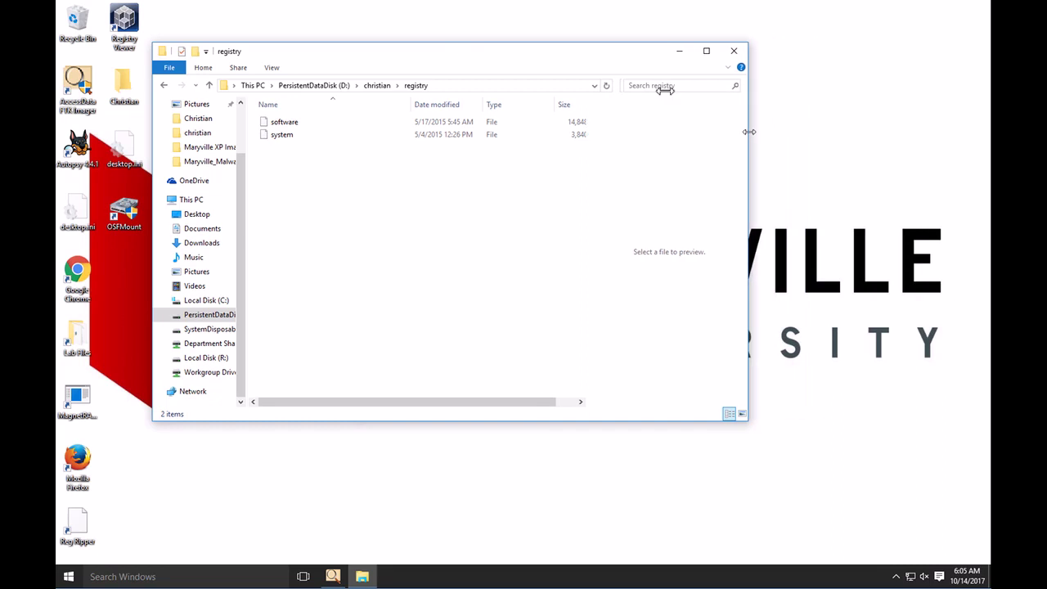
{"action": "left_click_drag", "start_coordinate": [455, 65], "coordinate": [538, 64]}
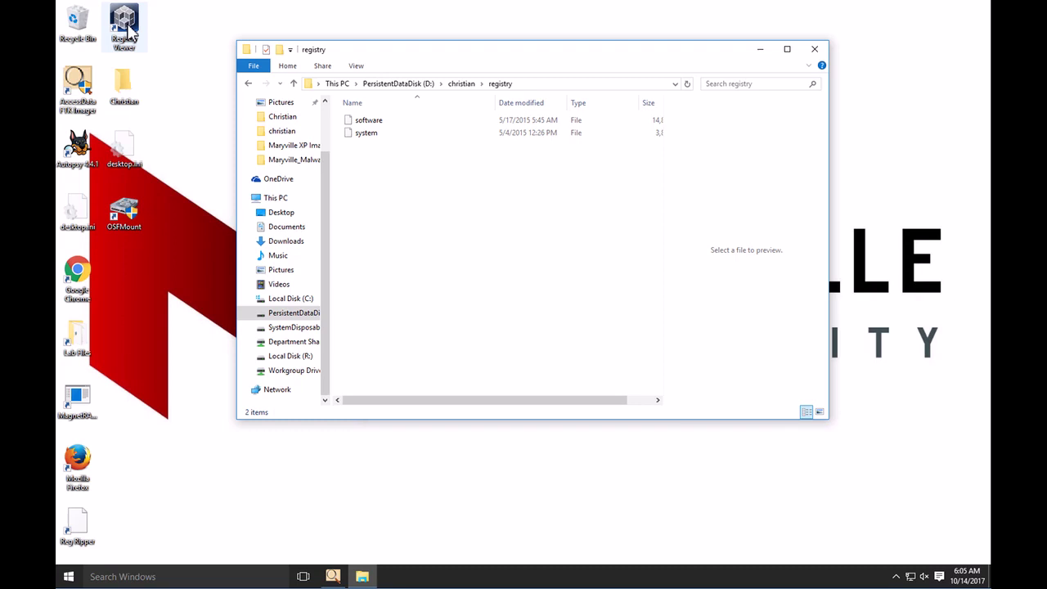
{"action": "left_click", "coordinate": [367, 123]}
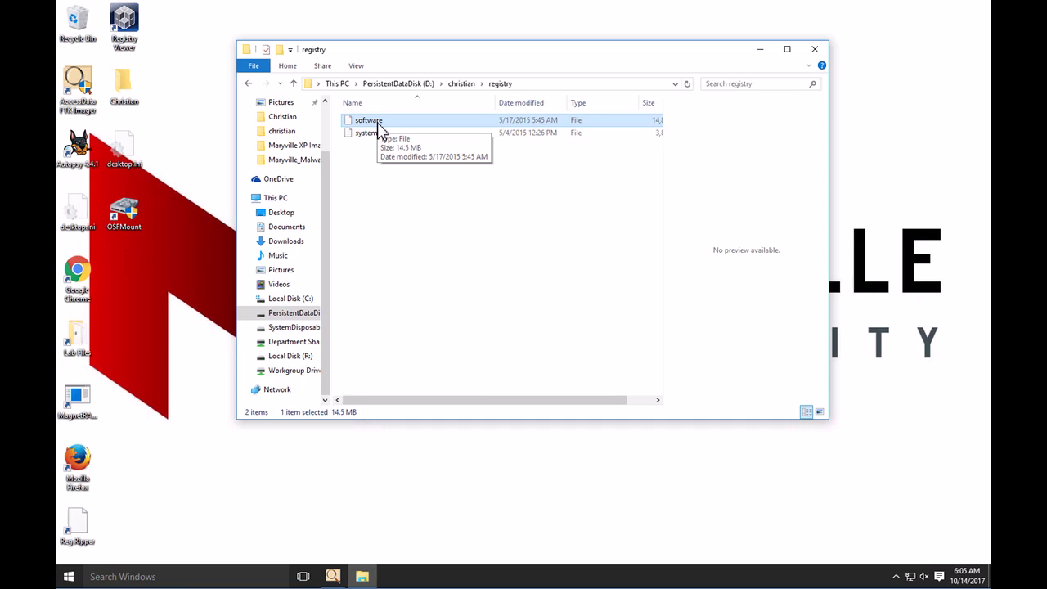
Launch AccessData Registry Viewer in demo mode, declining to specify a network security device, and reposition its window
{"action": "double_click", "coordinate": [128, 49]}
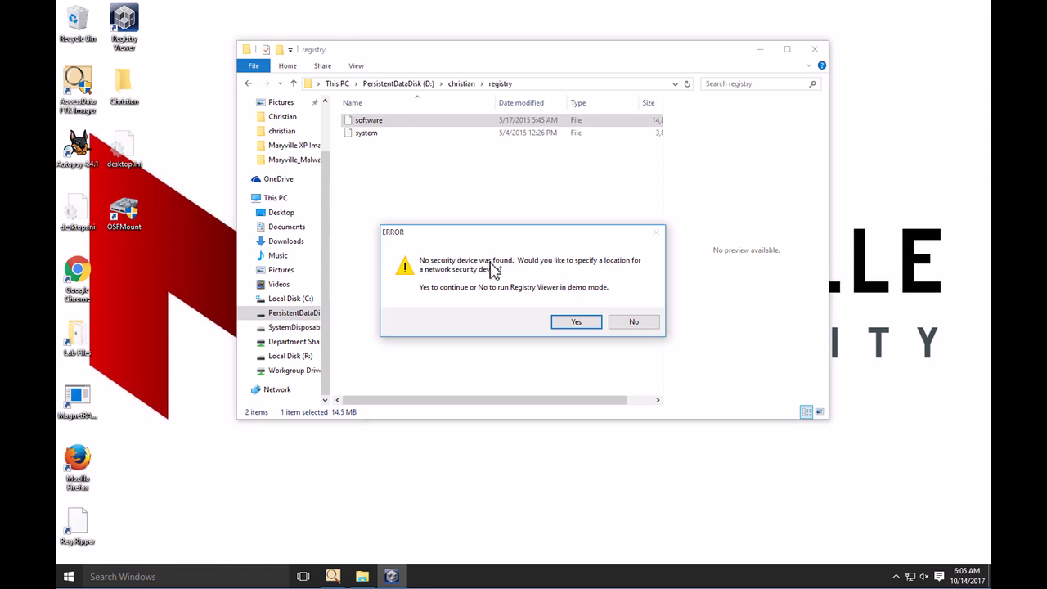
{"action": "left_click", "coordinate": [630, 324]}
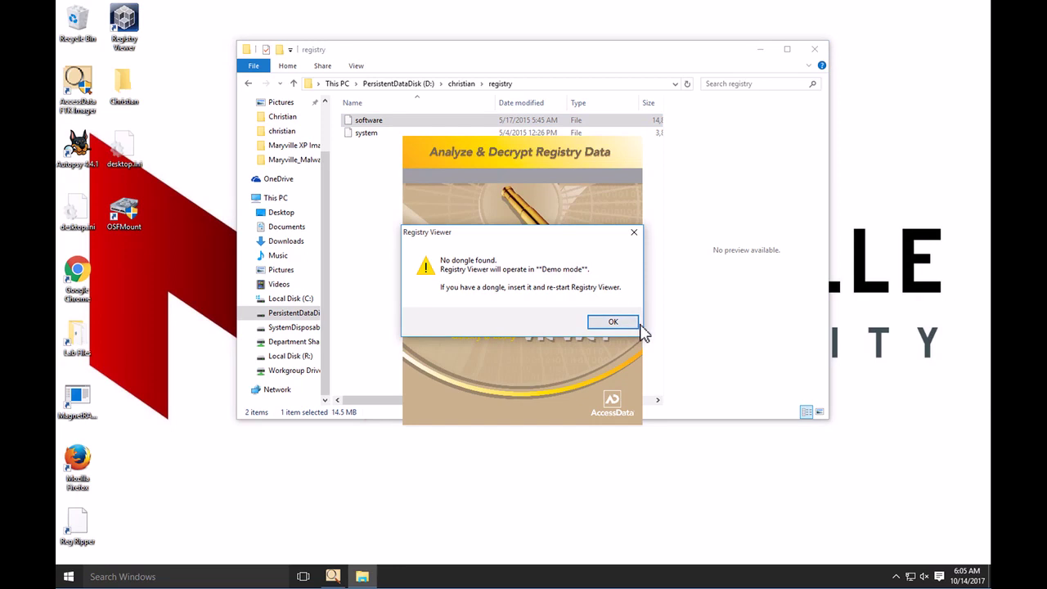
{"action": "left_click", "coordinate": [615, 324]}
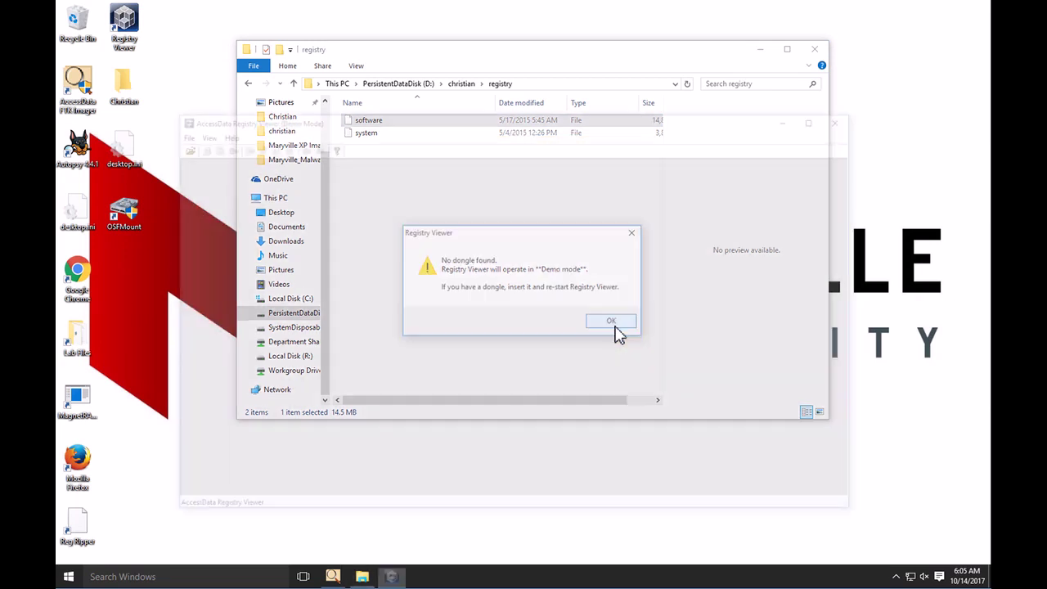
{"action": "left_click_drag", "start_coordinate": [467, 122], "coordinate": [468, 112]}
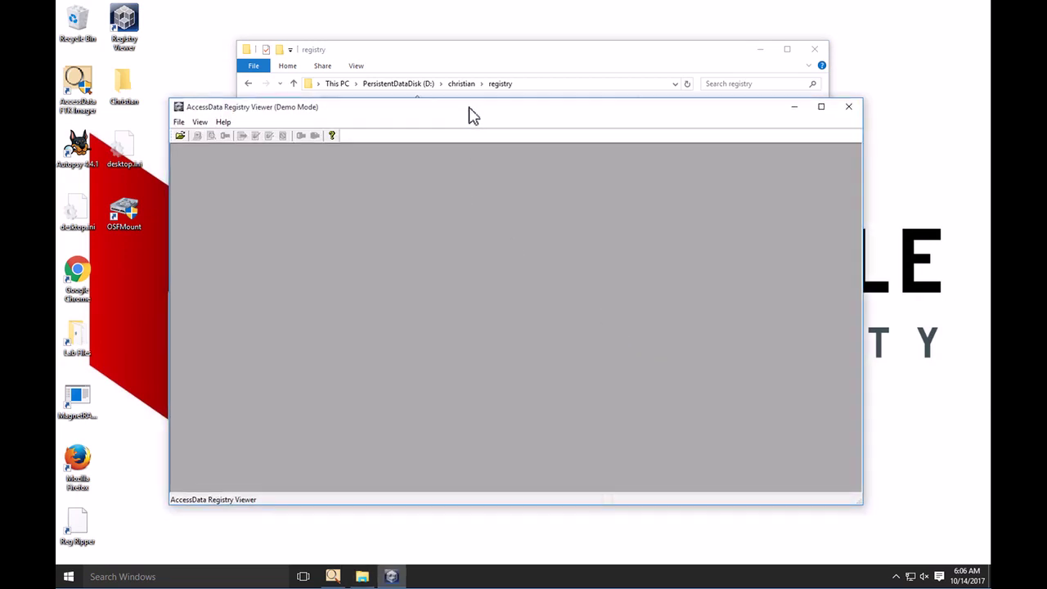
Open the software hive from the registry folder on PersistentDataDisk (D:) in Registry Viewer
{"action": "left_click", "coordinate": [181, 136]}
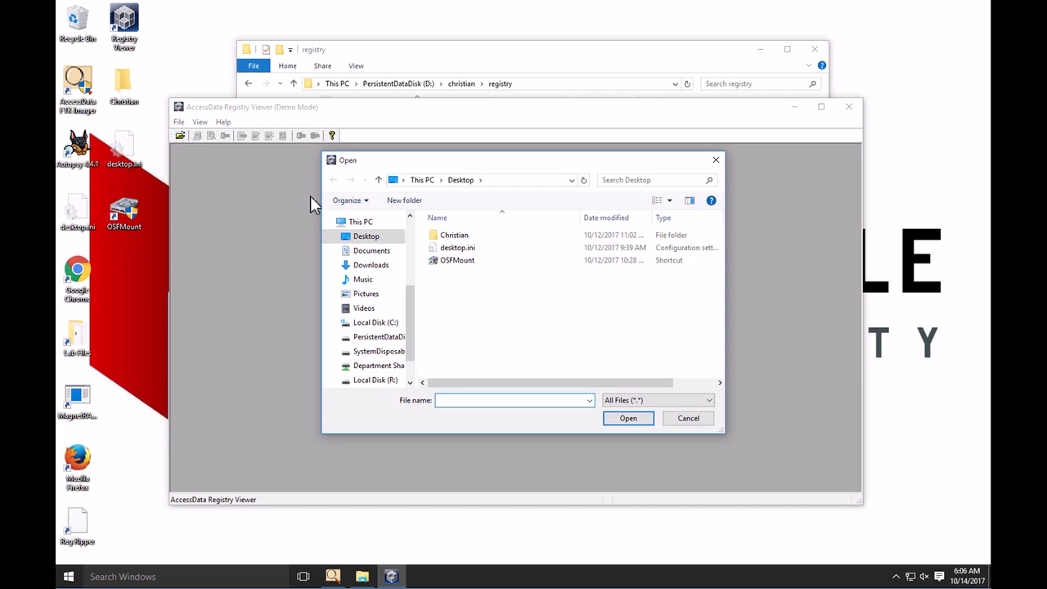
{"action": "left_click", "coordinate": [375, 337]}
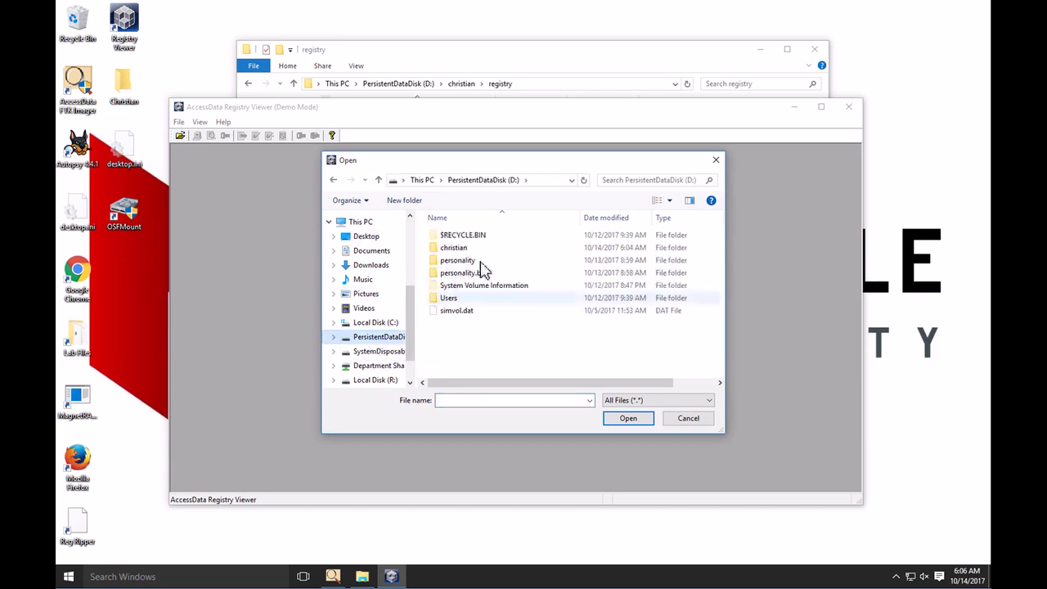
{"action": "double_click", "coordinate": [448, 250]}
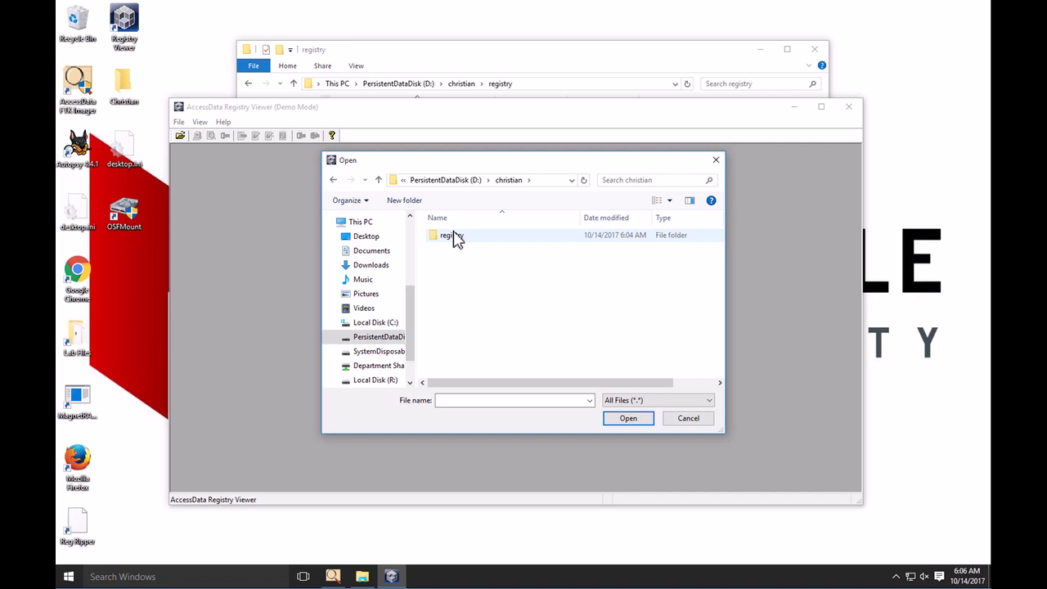
{"action": "double_click", "coordinate": [456, 236]}
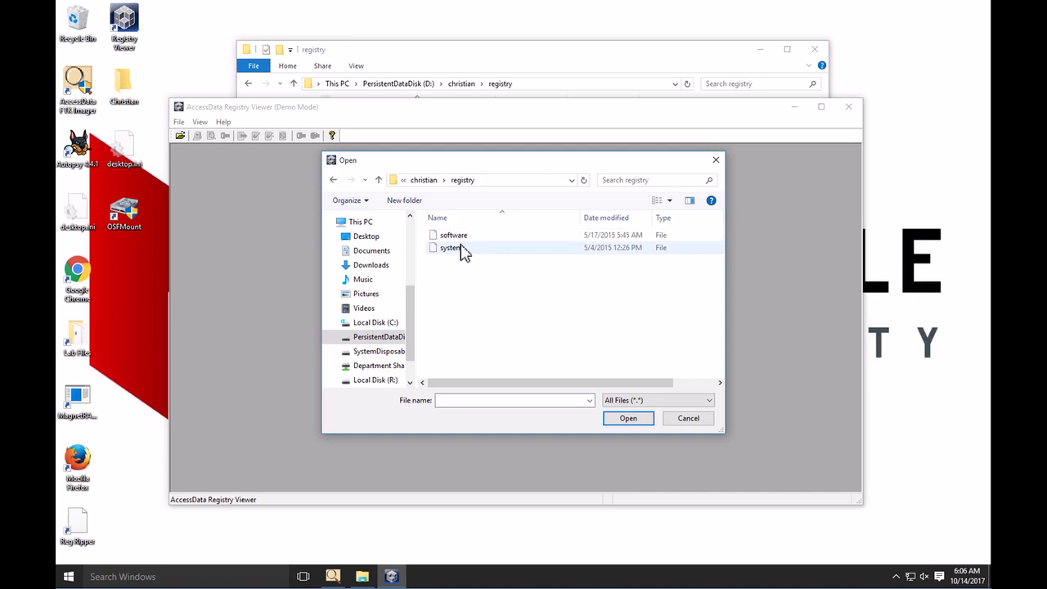
{"action": "left_click", "coordinate": [465, 236]}
{"action": "left_click", "coordinate": [607, 413]}
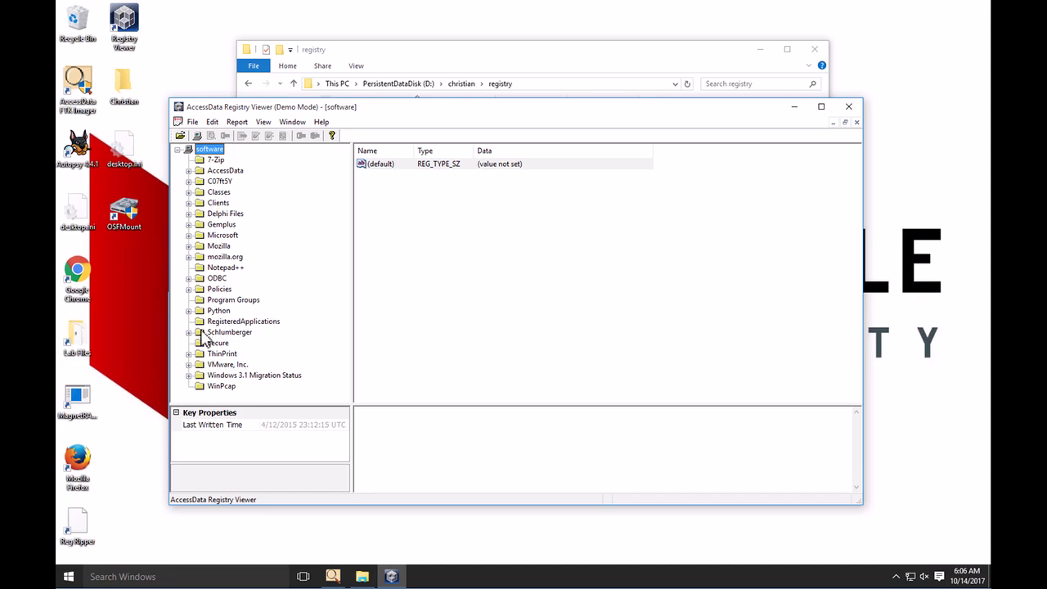
Expand the software hive to Microsoft\Windows\CurrentVersion and display the values of its Run key
{"action": "left_click", "coordinate": [189, 236]}
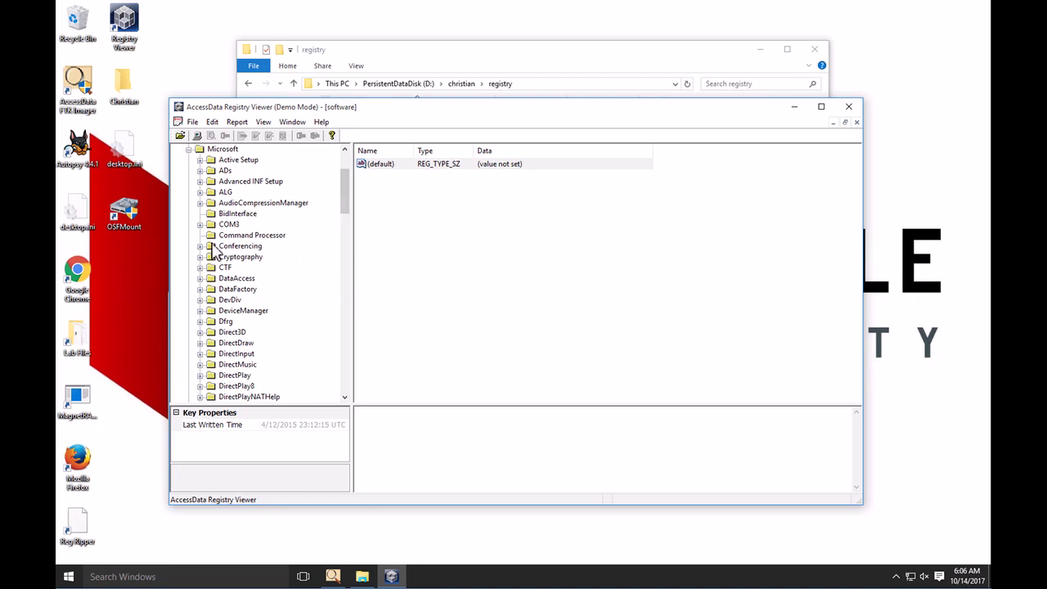
{"action": "left_click_drag", "start_coordinate": [345, 202], "coordinate": [342, 349]}
{"action": "left_click", "coordinate": [201, 344]}
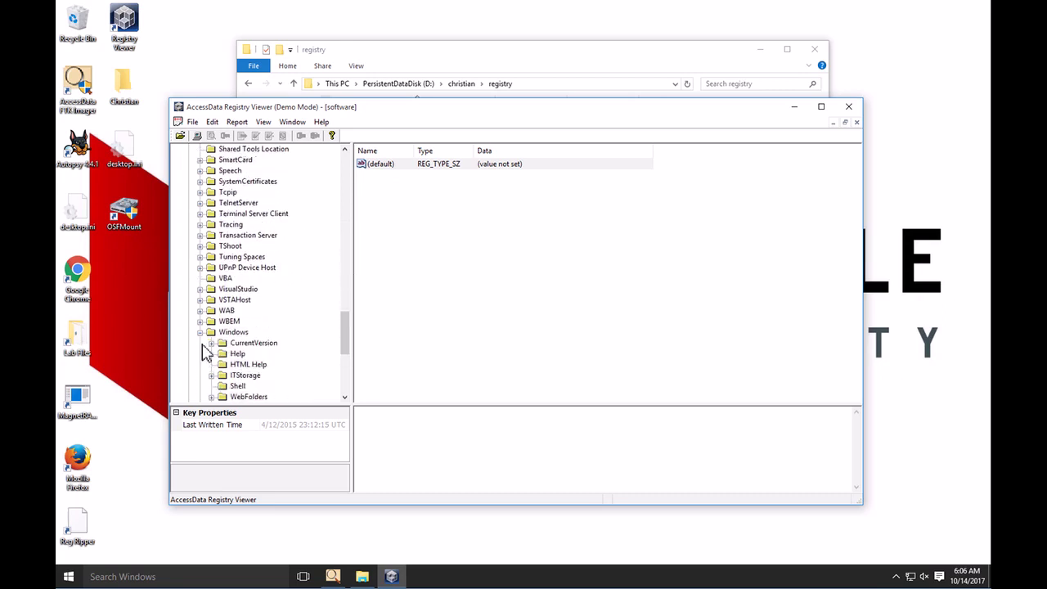
{"action": "left_click", "coordinate": [273, 343]}
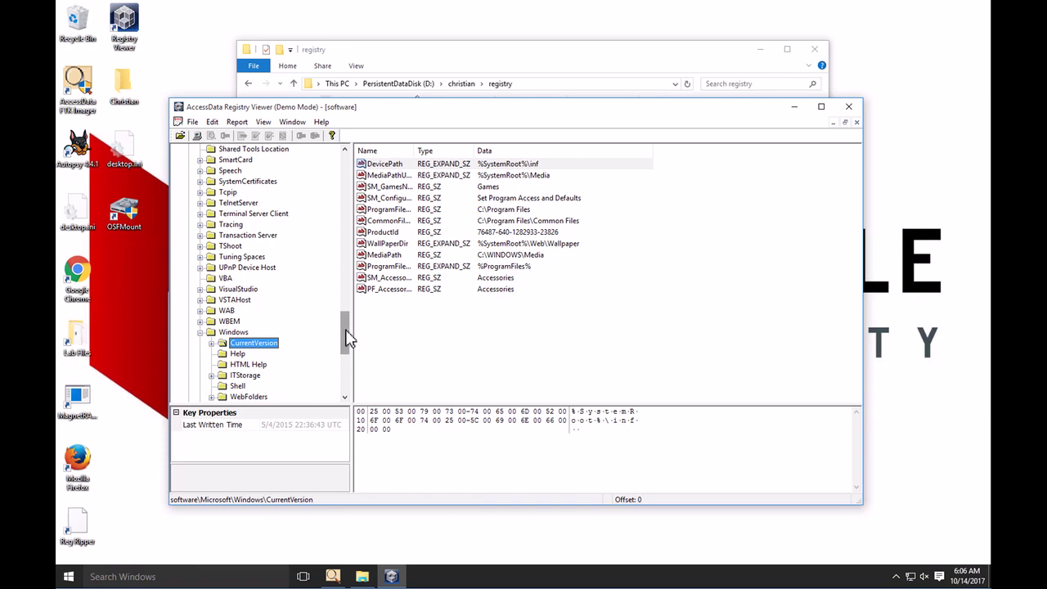
{"action": "left_click_drag", "start_coordinate": [346, 334], "coordinate": [345, 356]}
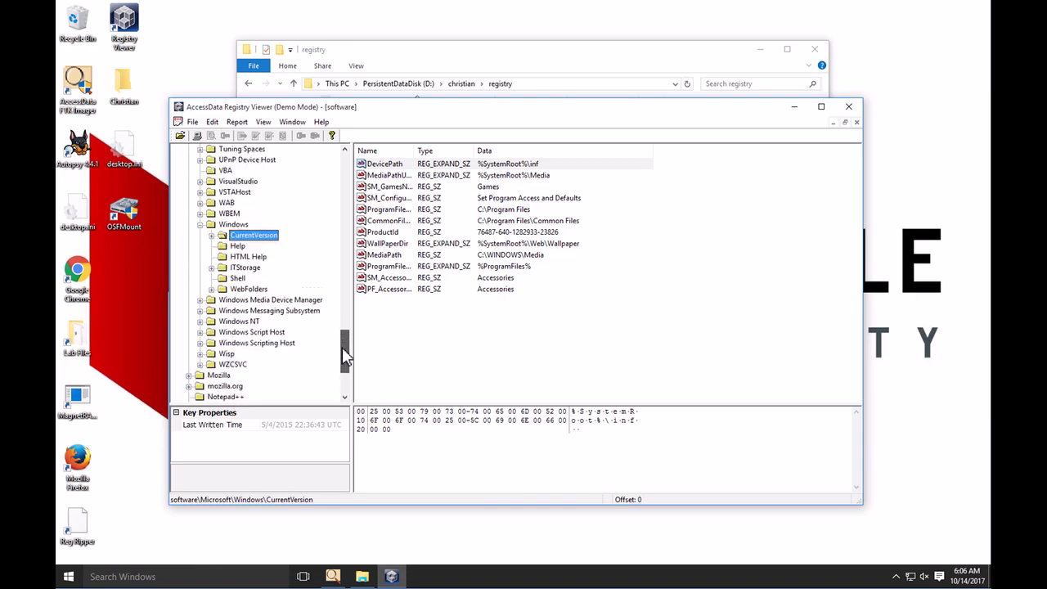
{"action": "left_click", "coordinate": [211, 235]}
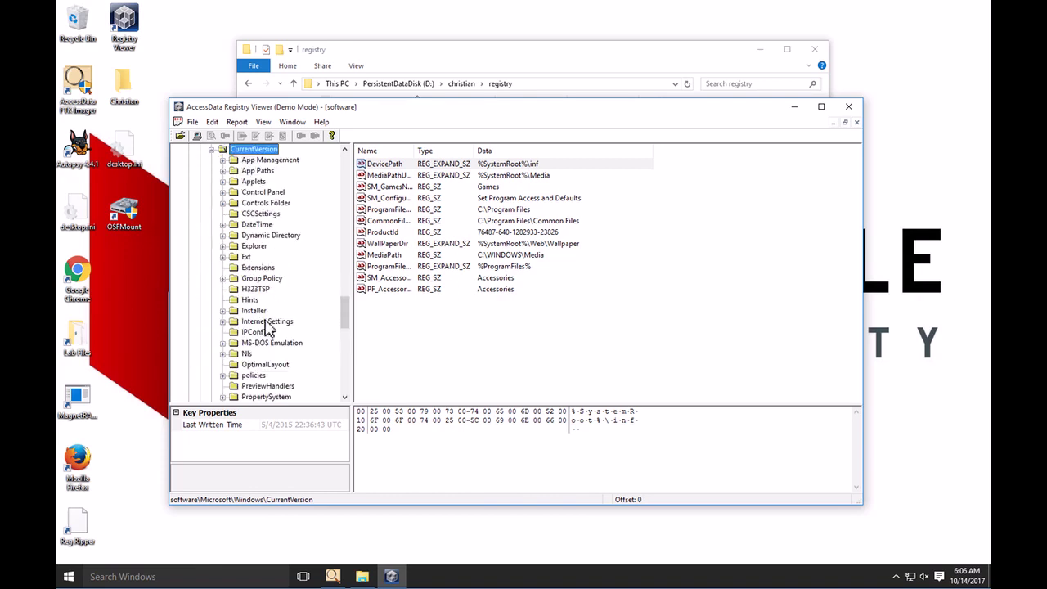
{"action": "left_click_drag", "start_coordinate": [346, 322], "coordinate": [346, 353]}
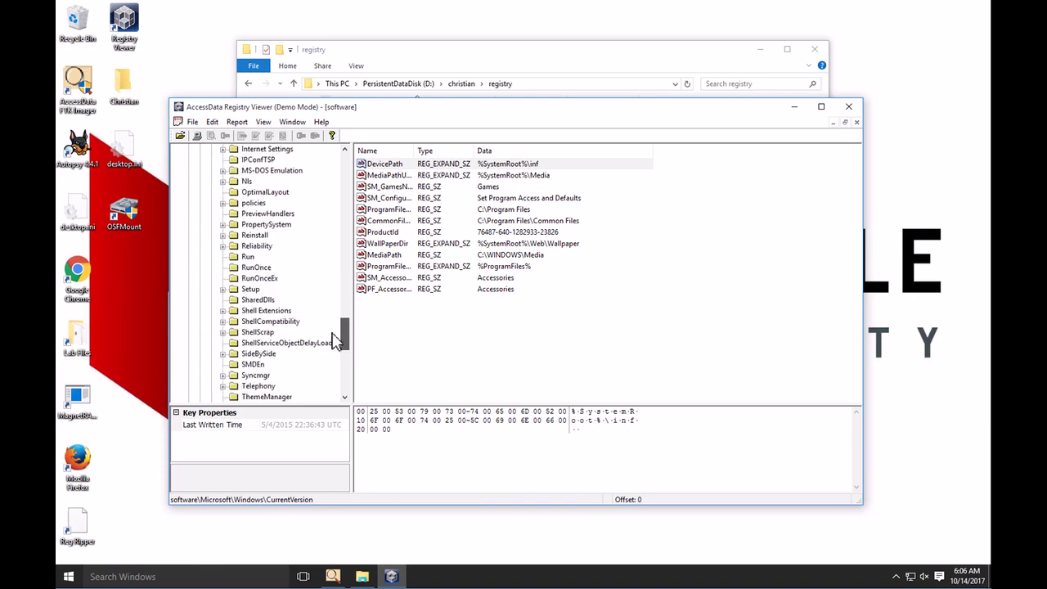
{"action": "left_click", "coordinate": [247, 258]}
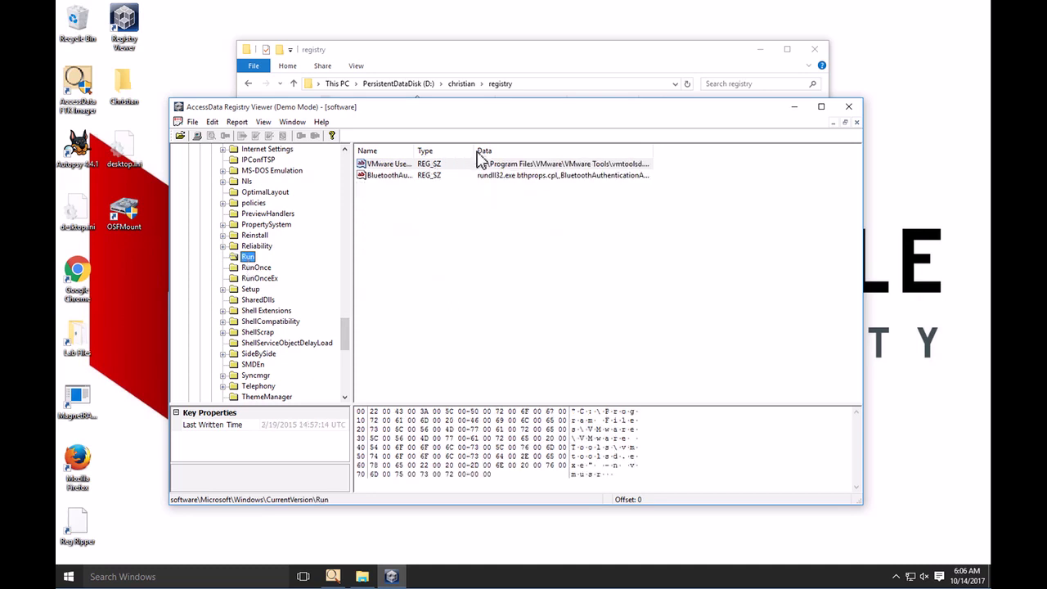
Widen the value columns to read the Run key's startup entries in full, and exit Registry Viewer
{"action": "left_click_drag", "start_coordinate": [477, 153], "coordinate": [530, 153]}
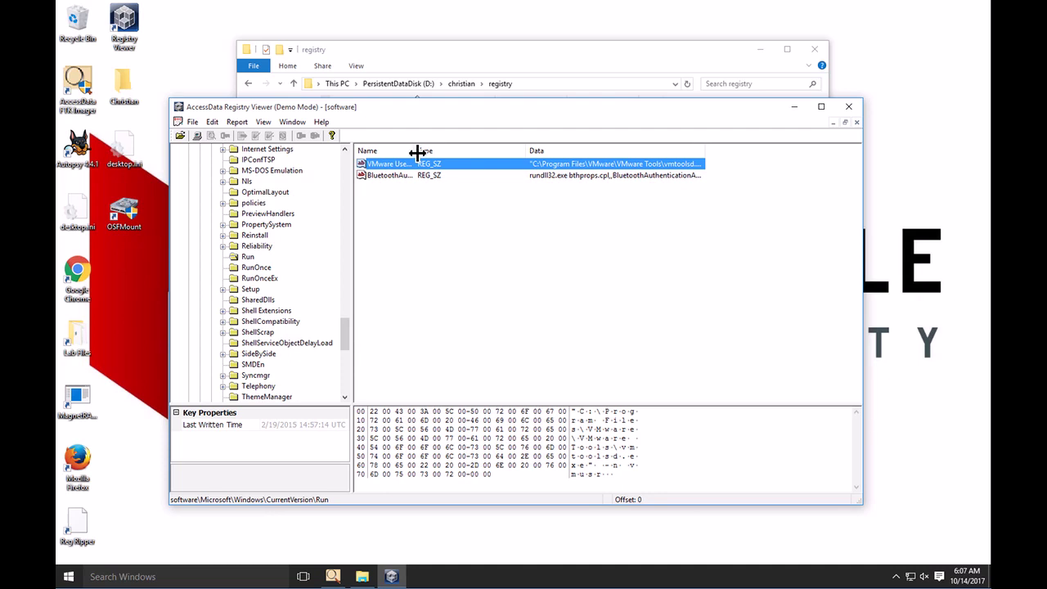
{"action": "left_click_drag", "start_coordinate": [417, 153], "coordinate": [500, 152]}
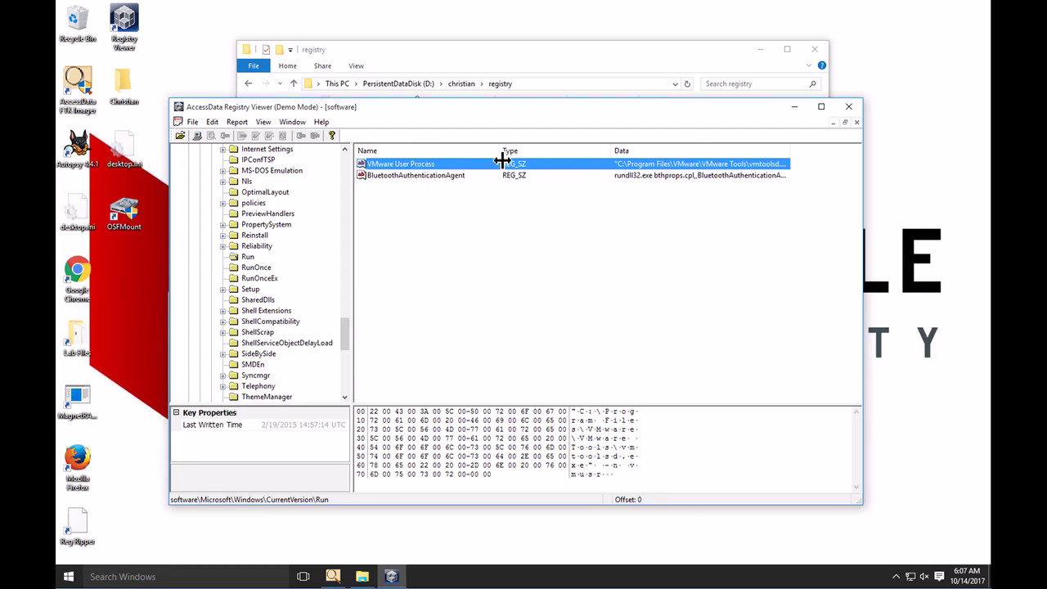
{"action": "left_click", "coordinate": [422, 178]}
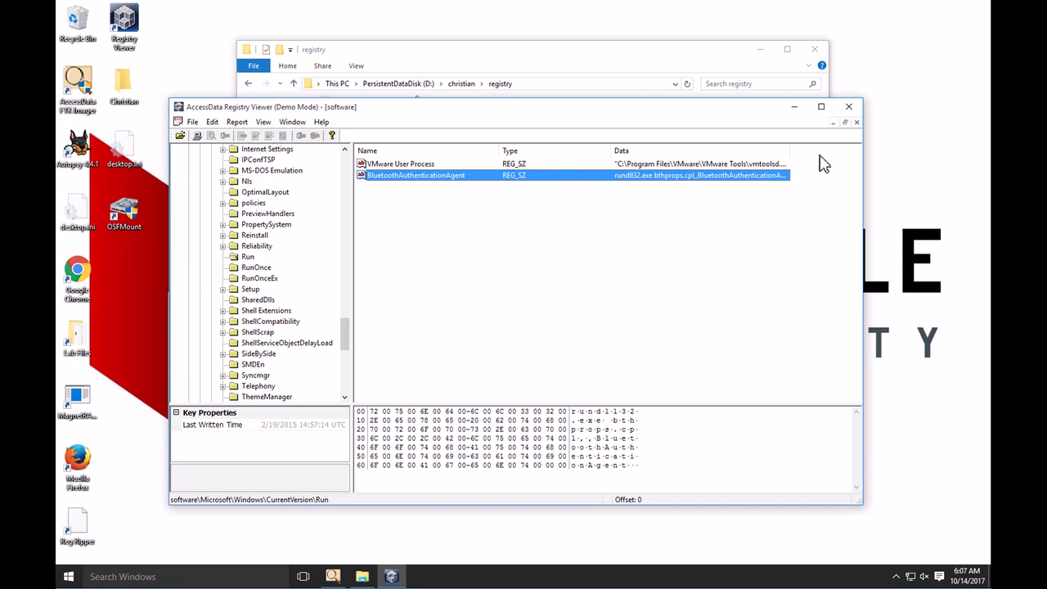
{"action": "left_click_drag", "start_coordinate": [793, 160], "coordinate": [848, 161]}
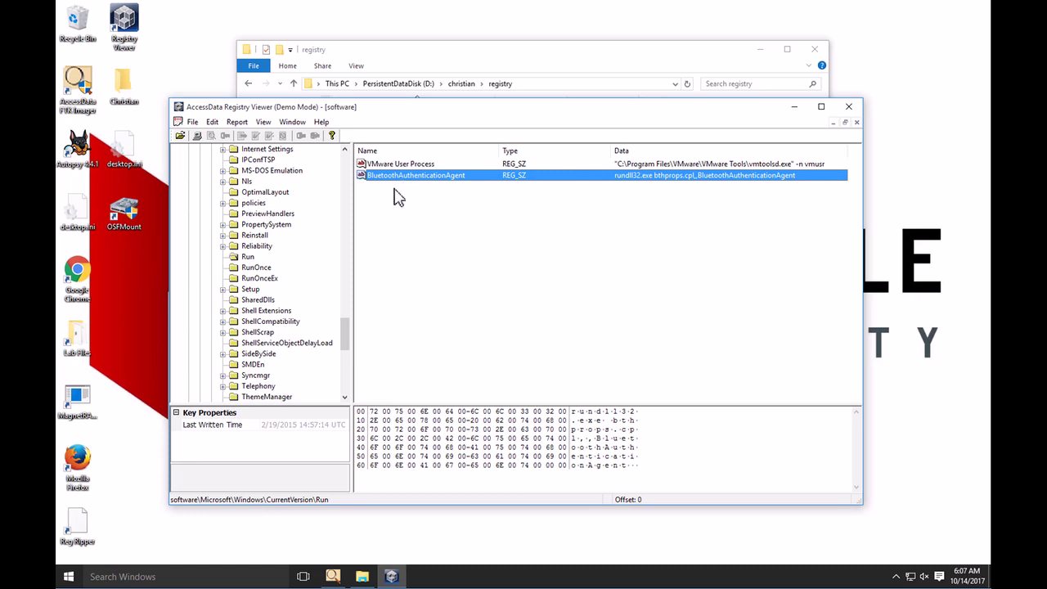
{"action": "left_click", "coordinate": [849, 113]}
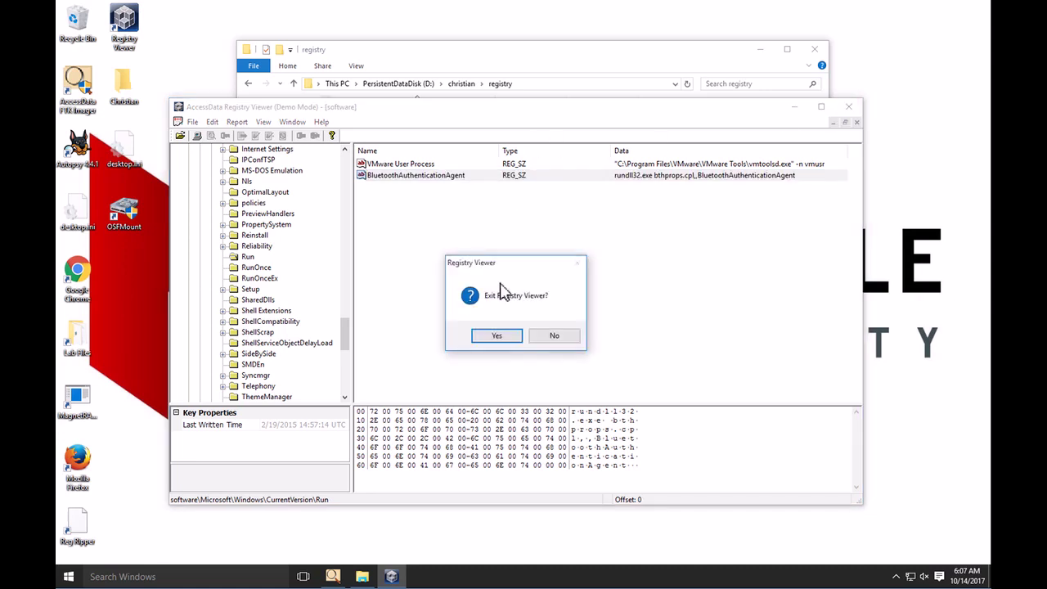
{"action": "left_click", "coordinate": [496, 337]}
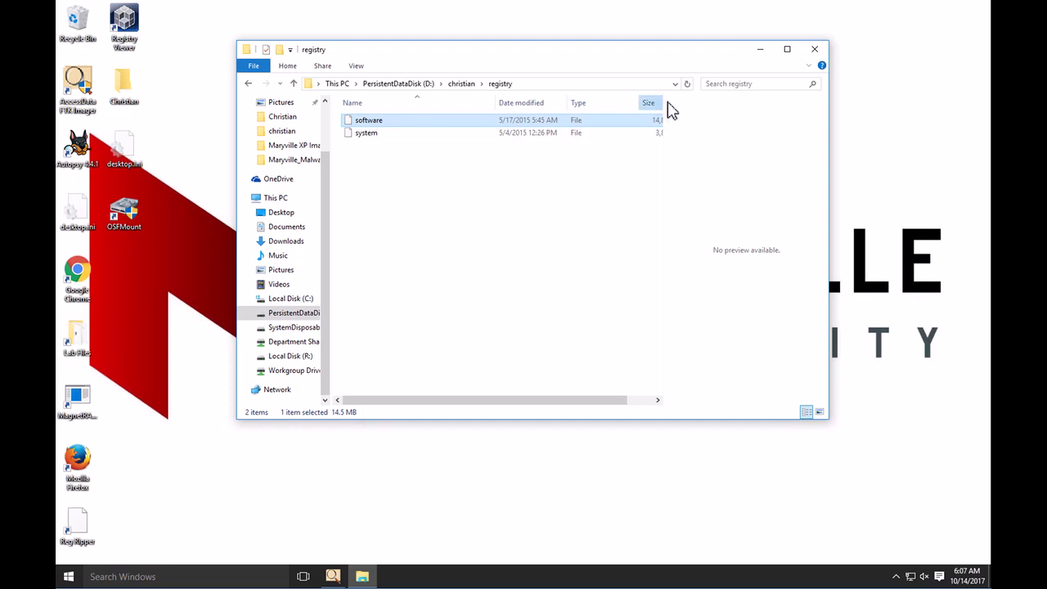
Switch to Google Chrome, search for usbdeview and open NirSoft's USB device viewer page
{"action": "left_click", "coordinate": [358, 134]}
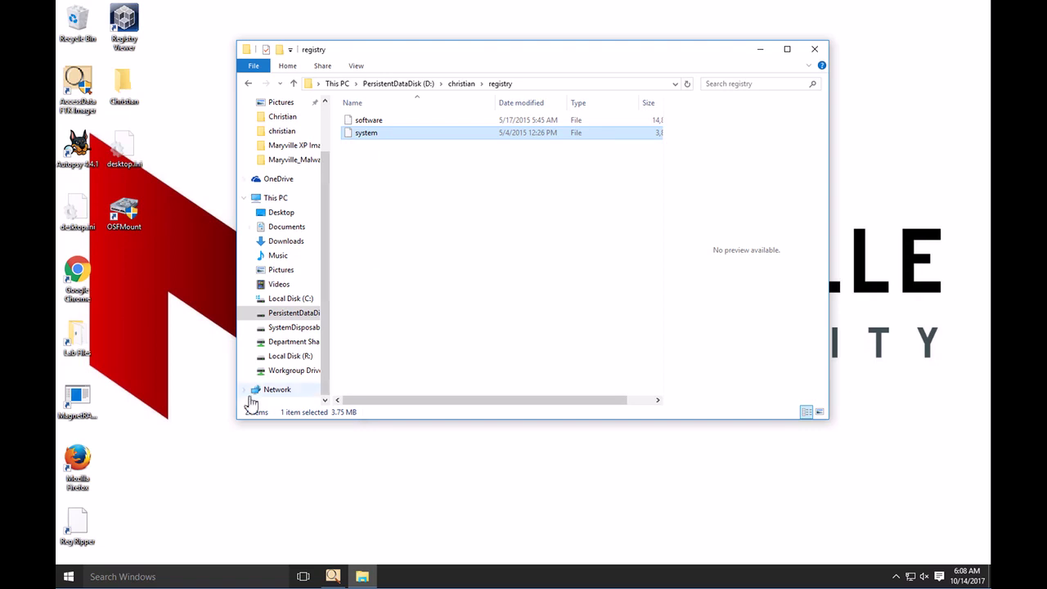
{"action": "double_click", "coordinate": [77, 274]}
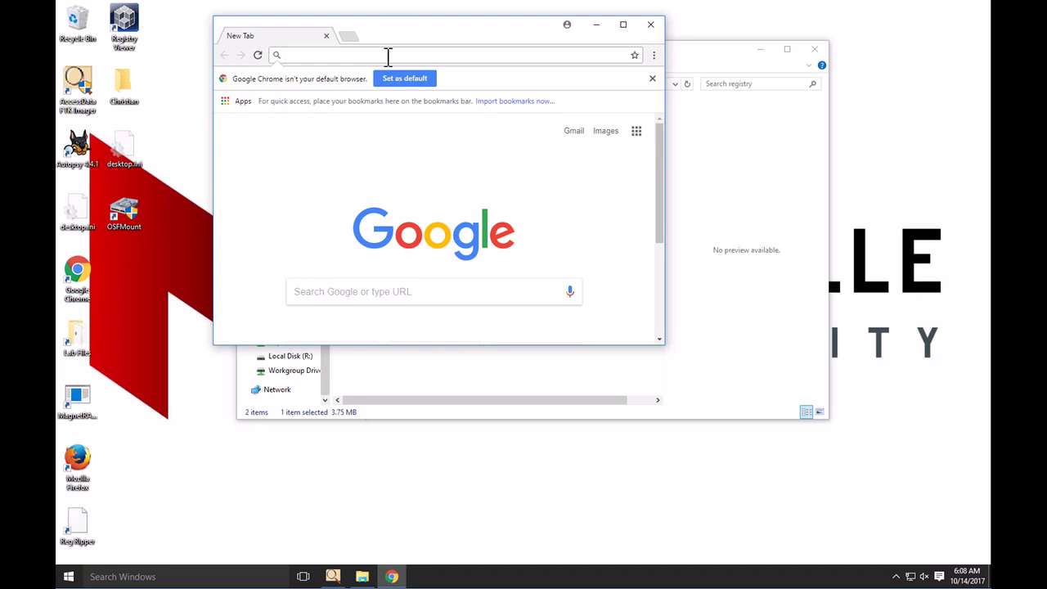
{"action": "type", "text": "usb"}
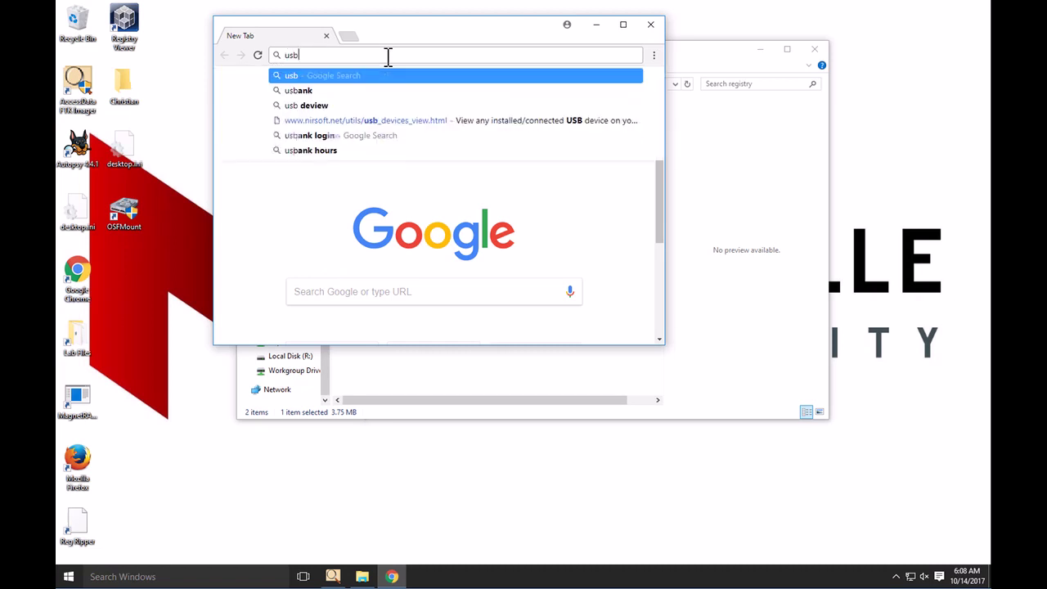
{"action": "type", "text": "deview"}
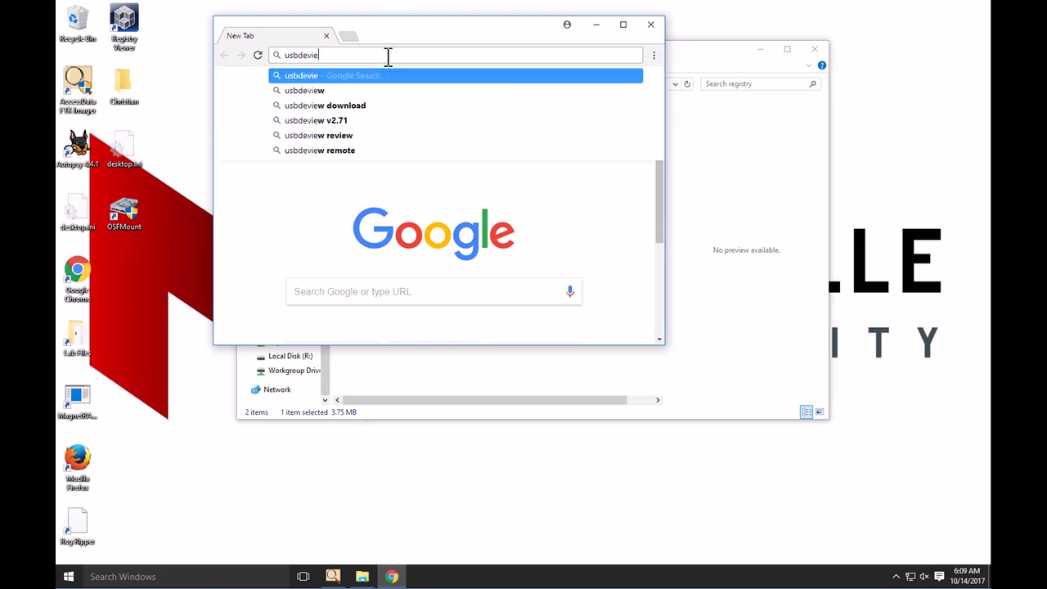
{"action": "key", "text": "Return"}
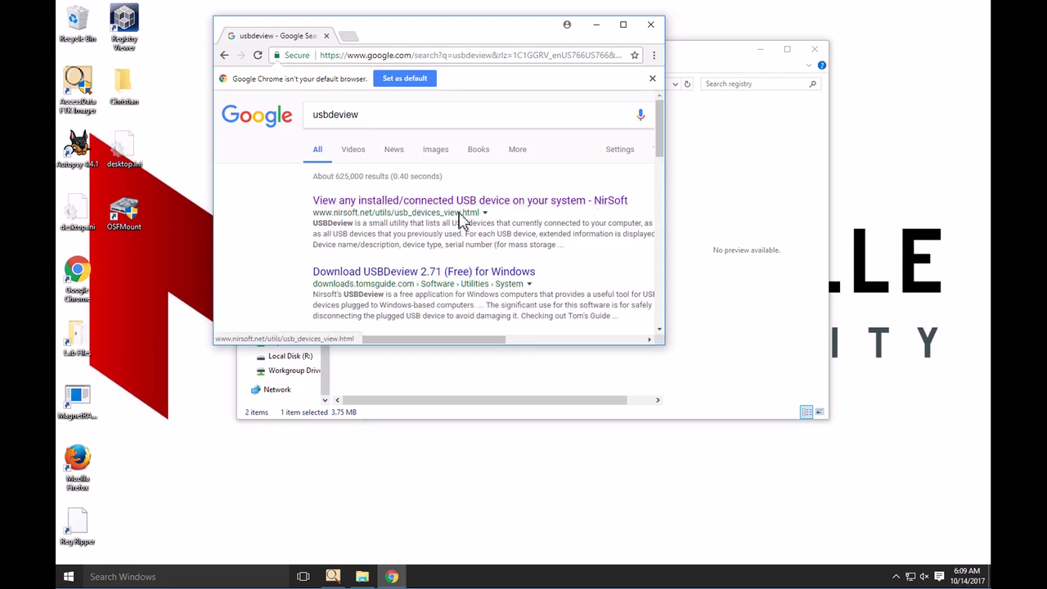
{"action": "left_click", "coordinate": [591, 201]}
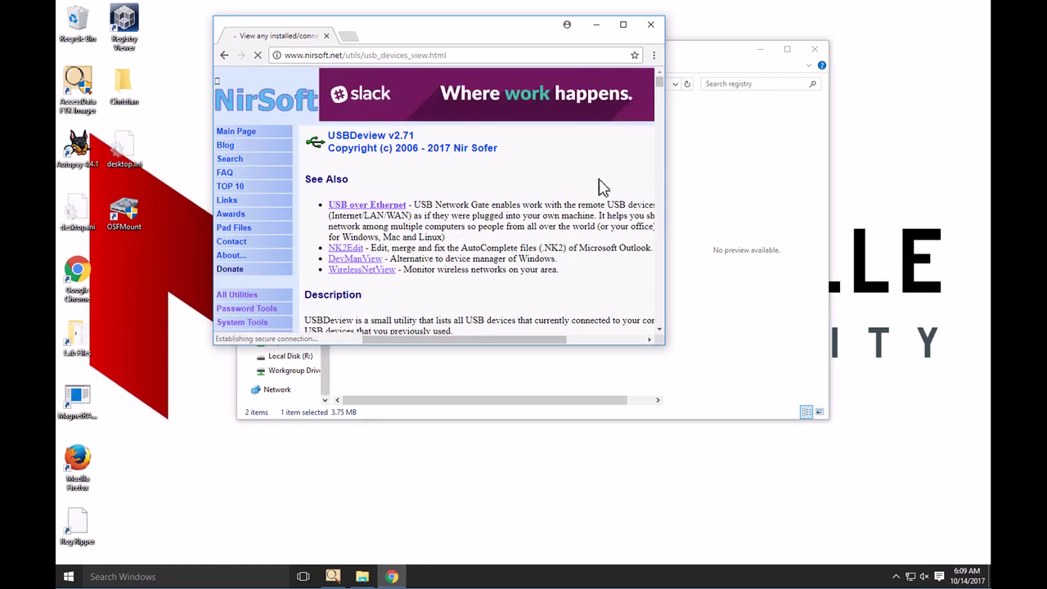
Find the download links on the NirSoft page and download USBDeview for x64 systems
{"action": "scroll", "coordinate": [590, 271], "scroll_direction": "down", "scroll_amount": 1}
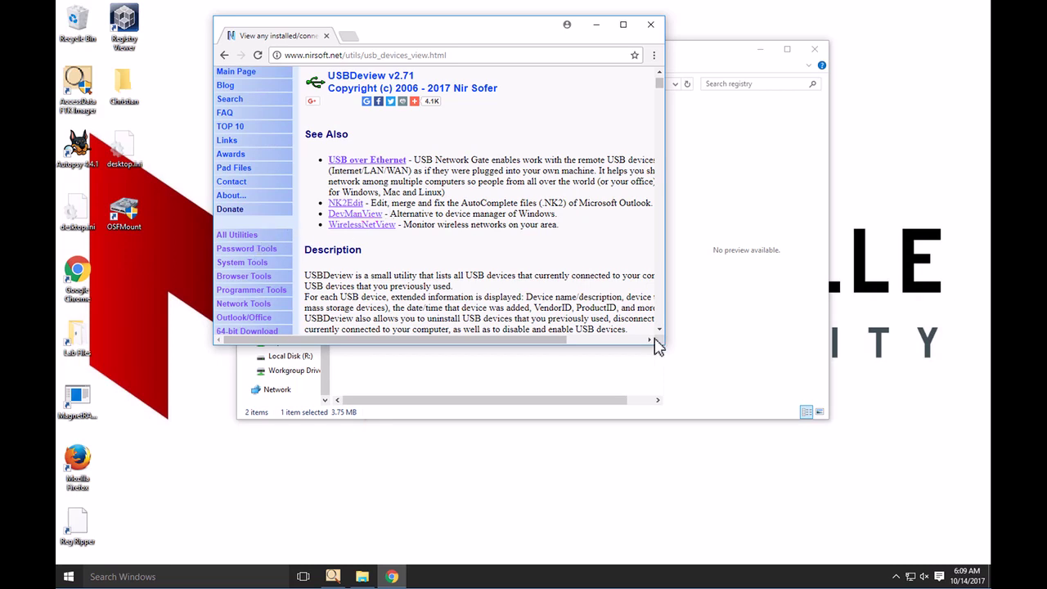
{"action": "scroll", "coordinate": [576, 275], "scroll_direction": "down", "scroll_amount": 10}
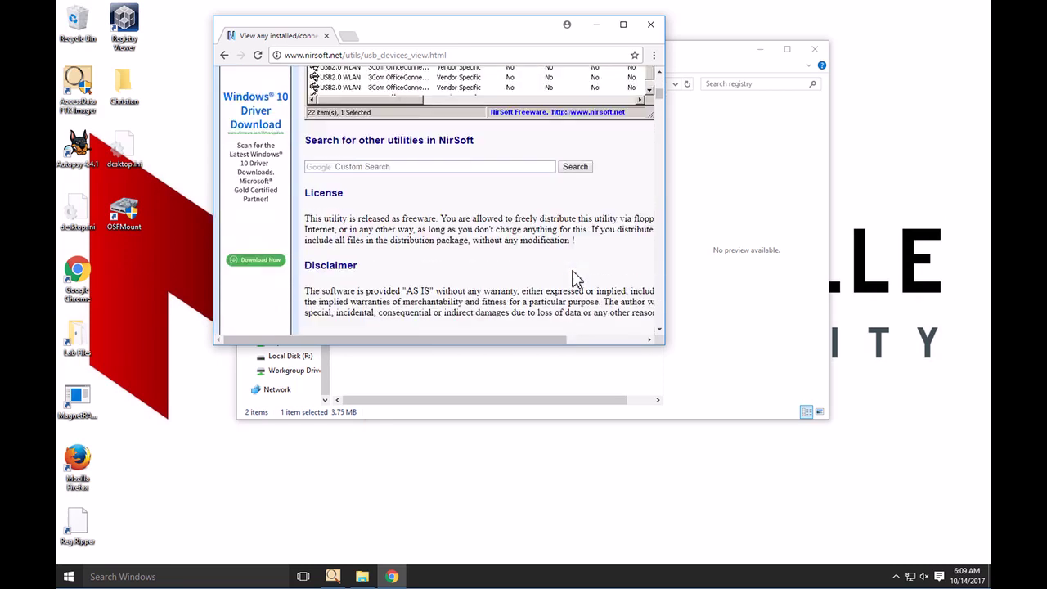
{"action": "scroll", "coordinate": [576, 275], "scroll_direction": "up", "scroll_amount": 2}
{"action": "scroll", "coordinate": [576, 275], "scroll_direction": "down", "scroll_amount": 6}
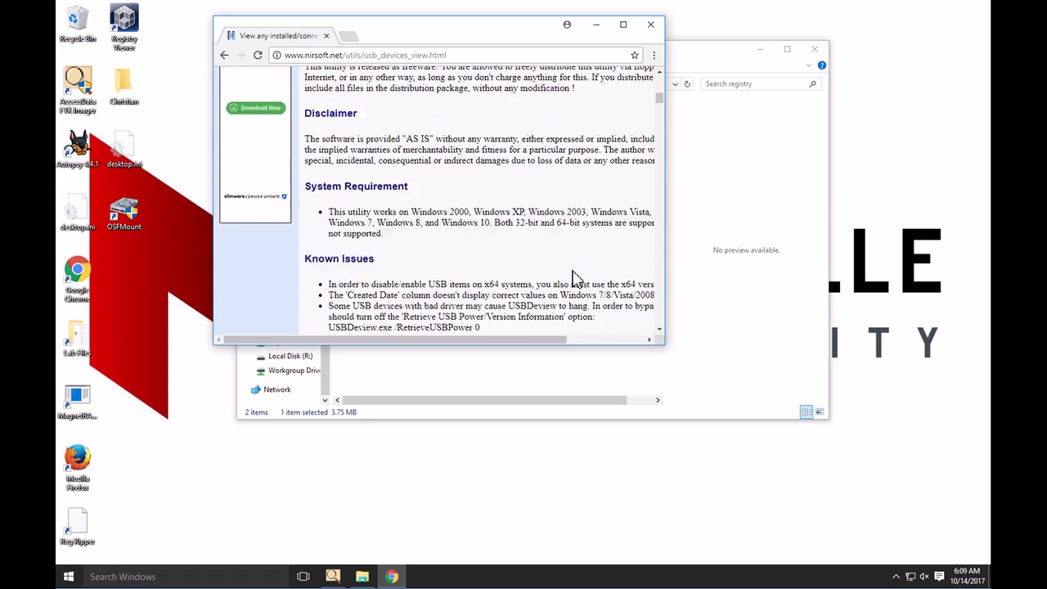
{"action": "scroll", "coordinate": [577, 275], "scroll_direction": "down", "scroll_amount": 3}
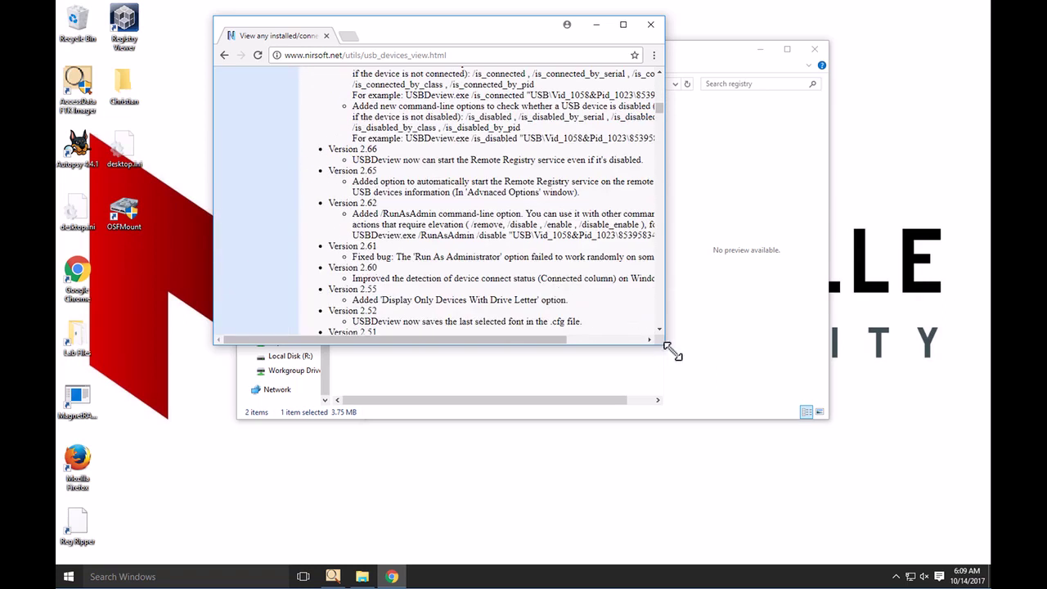
{"action": "left_click_drag", "start_coordinate": [665, 344], "coordinate": [795, 418]}
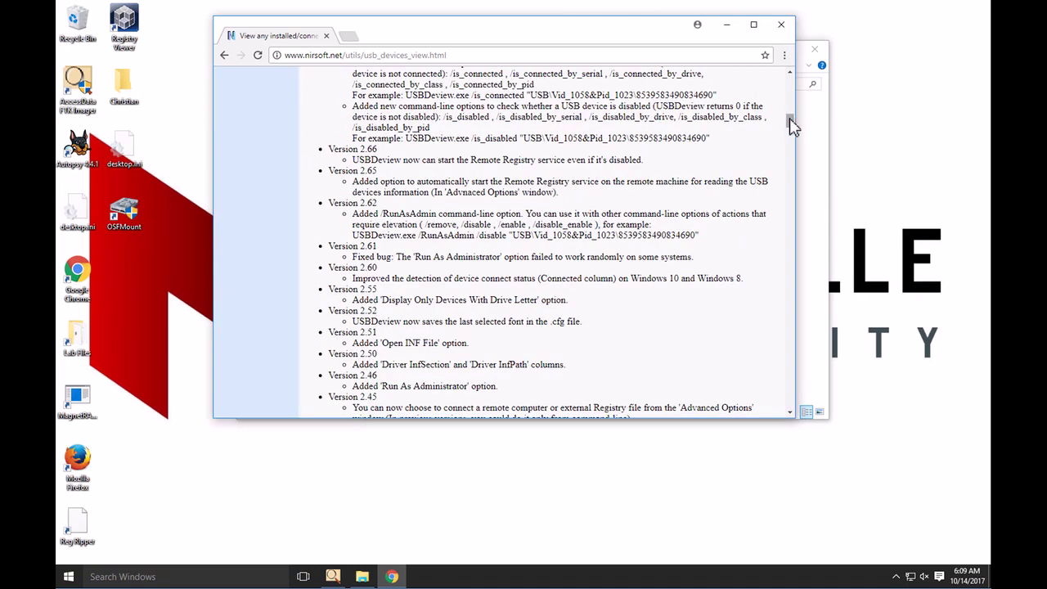
{"action": "scroll", "coordinate": [783, 156], "scroll_direction": "down", "scroll_amount": 2}
{"action": "scroll", "coordinate": [786, 212], "scroll_direction": "down", "scroll_amount": 20}
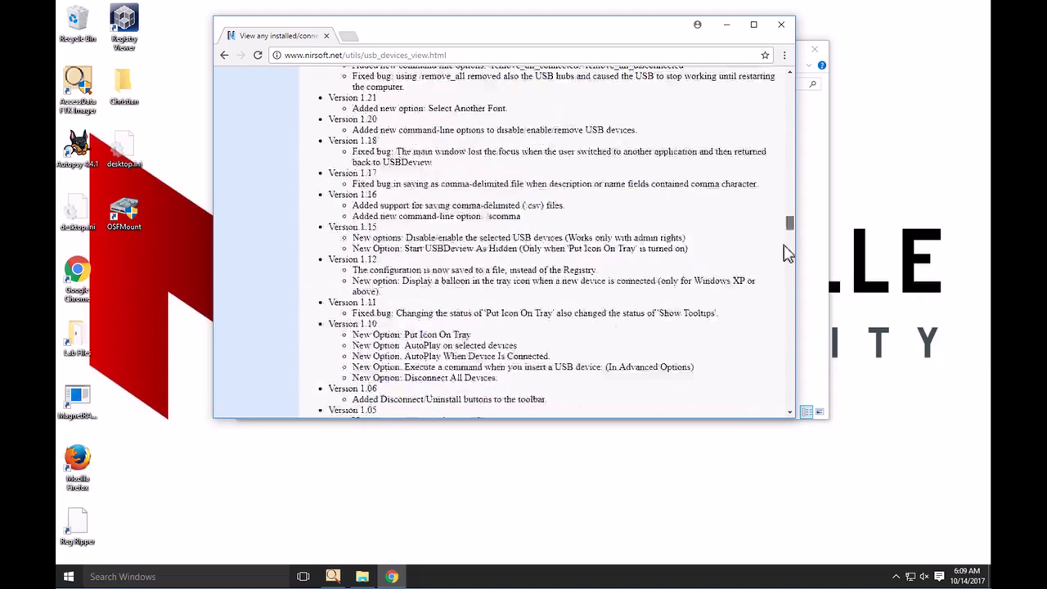
{"action": "left_click_drag", "start_coordinate": [789, 272], "coordinate": [794, 378]}
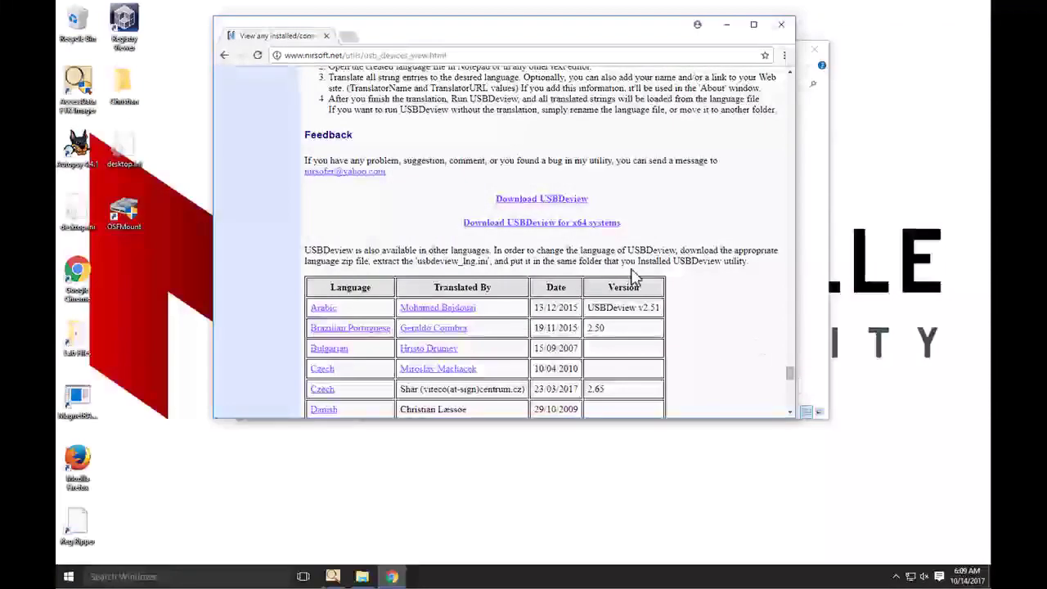
{"action": "left_click", "coordinate": [537, 224]}
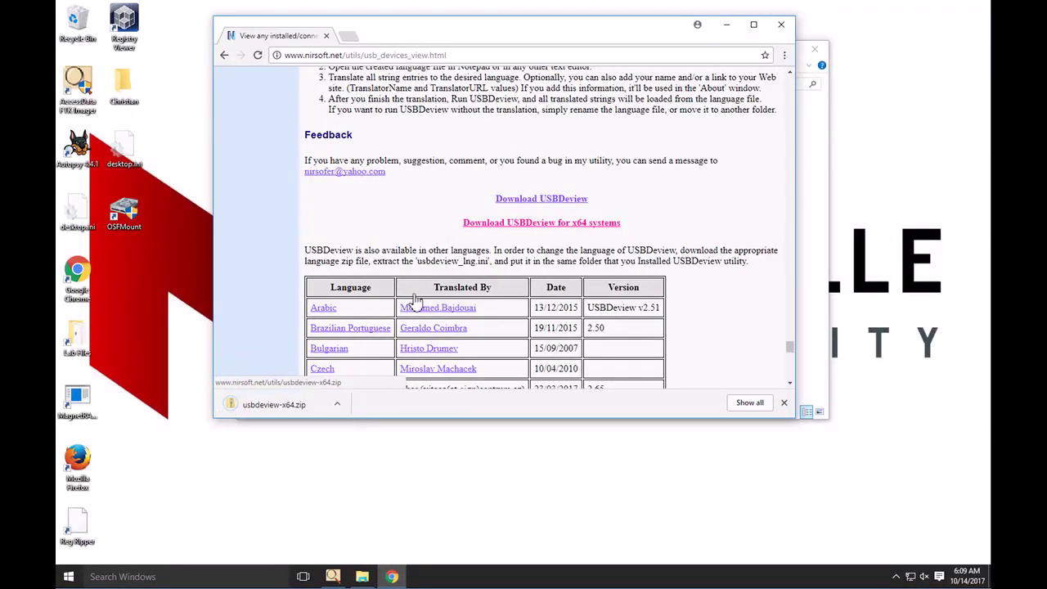
Show the downloaded usbdeview-x64.zip in its folder and extract it to a usbdeview-x64 folder in Downloads
{"action": "left_click", "coordinate": [340, 409]}
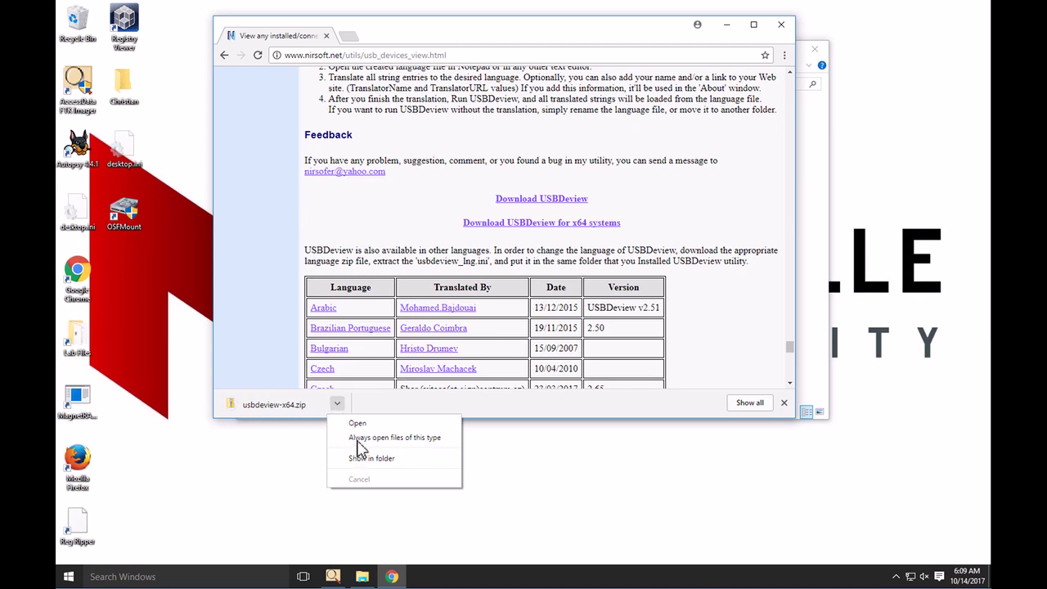
{"action": "left_click", "coordinate": [369, 458]}
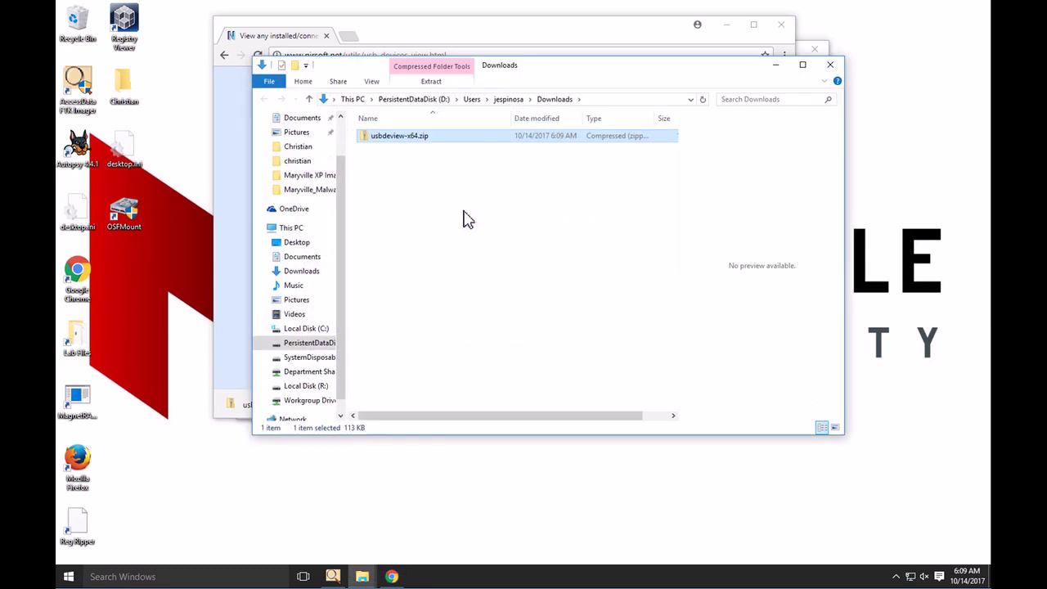
{"action": "right_click", "coordinate": [419, 142]}
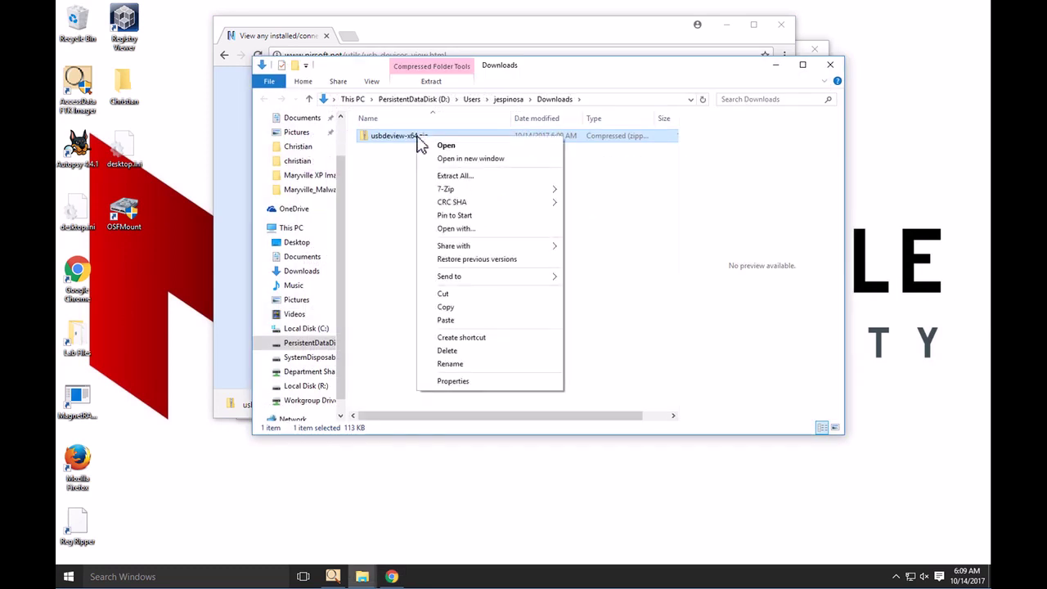
{"action": "left_click", "coordinate": [442, 177]}
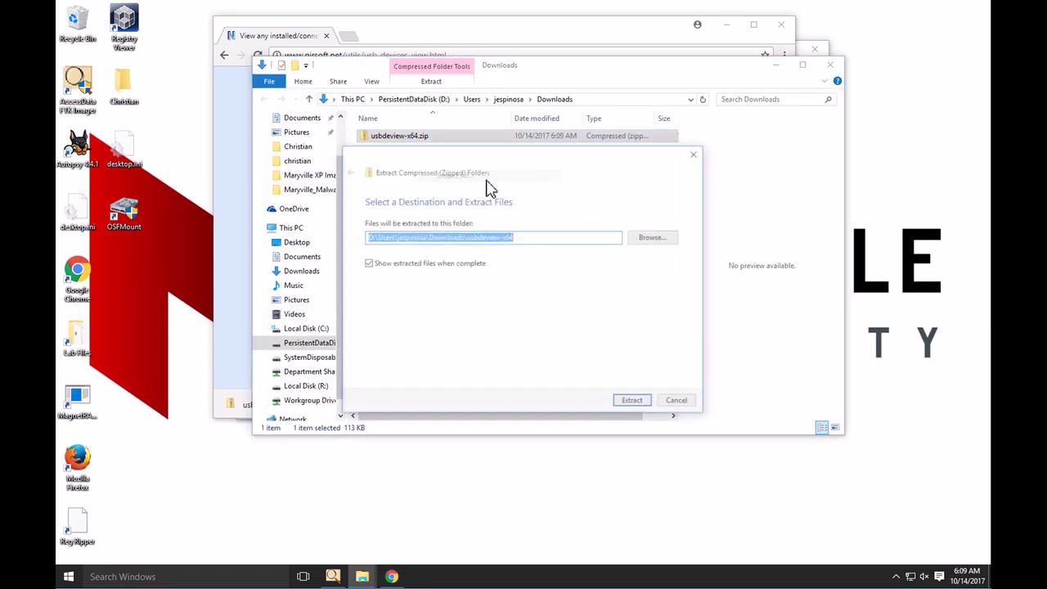
{"action": "left_click", "coordinate": [636, 404]}
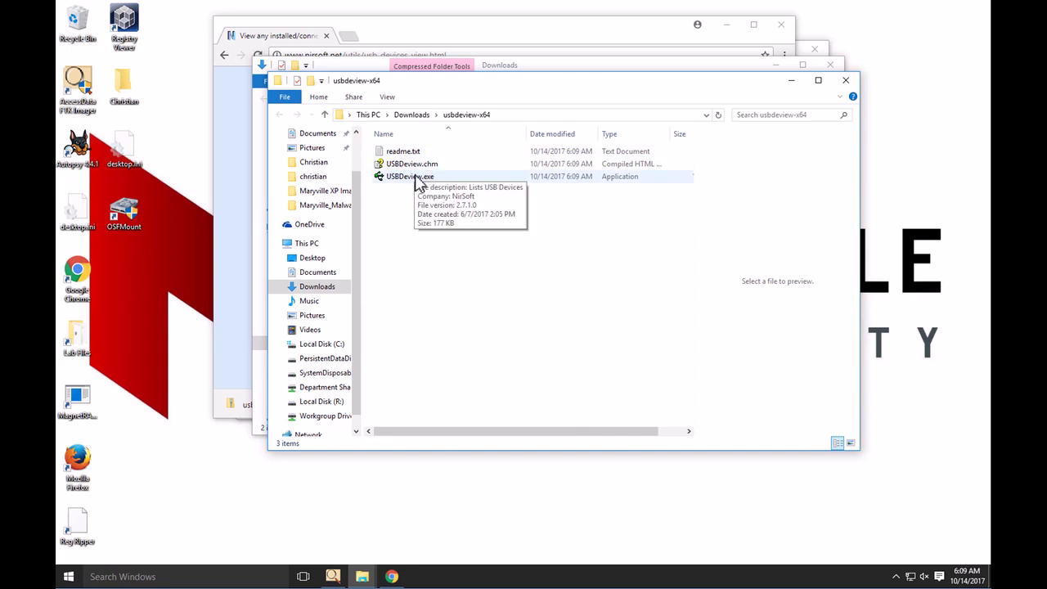
Run the extracted USBDeview.exe as administrator and allow it to make changes to the PC
{"action": "right_click", "coordinate": [416, 180]}
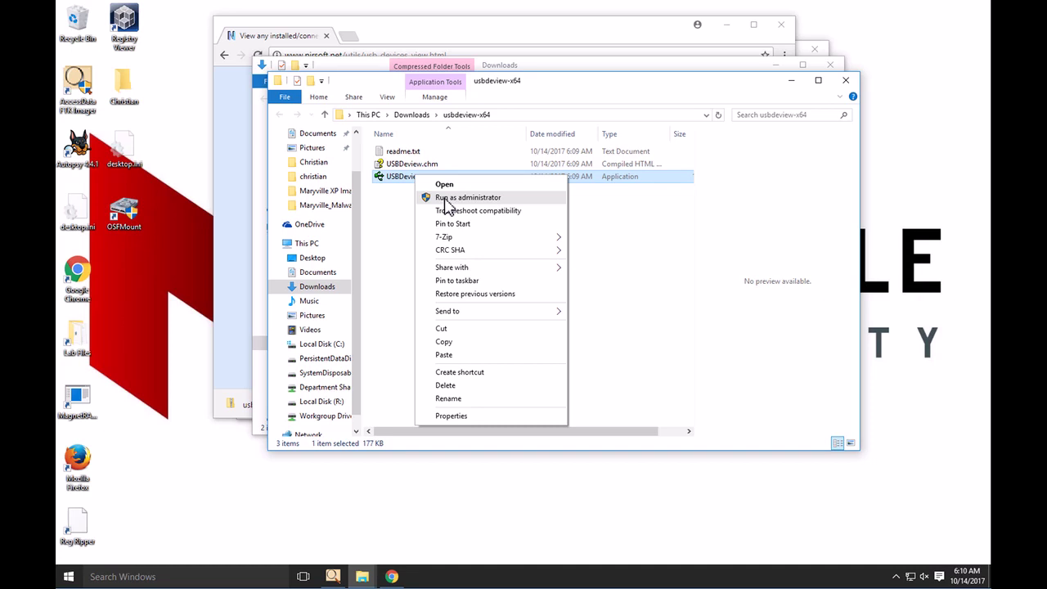
{"action": "left_click", "coordinate": [446, 198]}
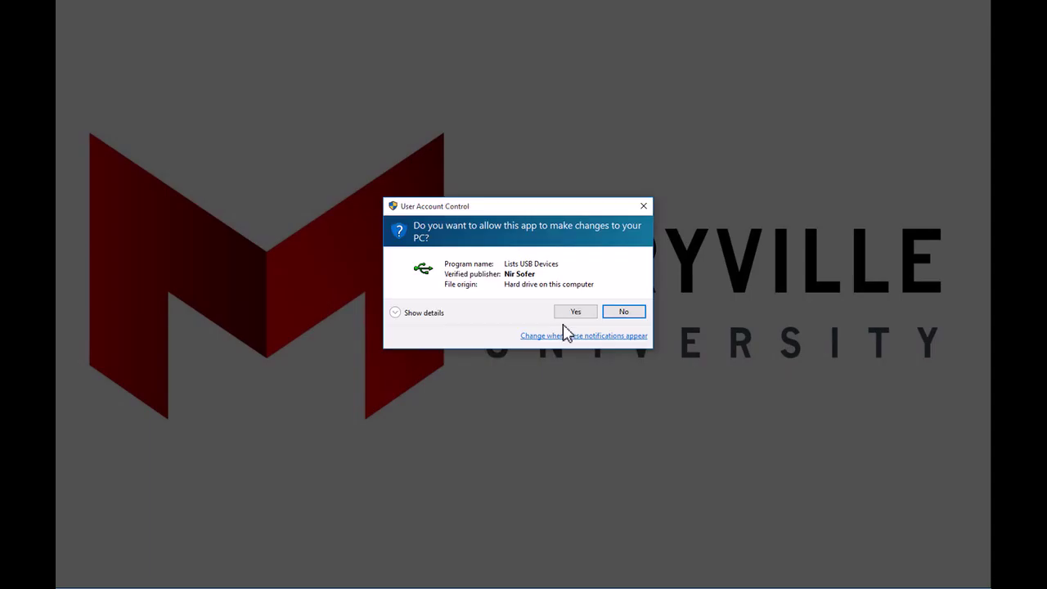
{"action": "left_click", "coordinate": [572, 314]}
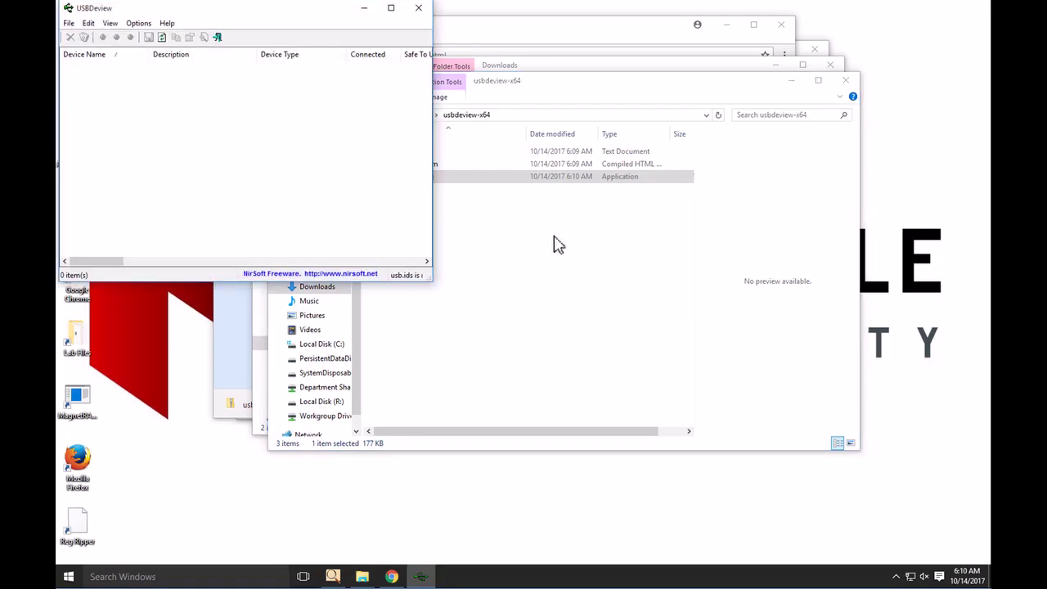
Widen the USBDeview window to show more device columns and reposition it on the desktop
{"action": "left_click_drag", "start_coordinate": [321, 12], "coordinate": [480, 34]}
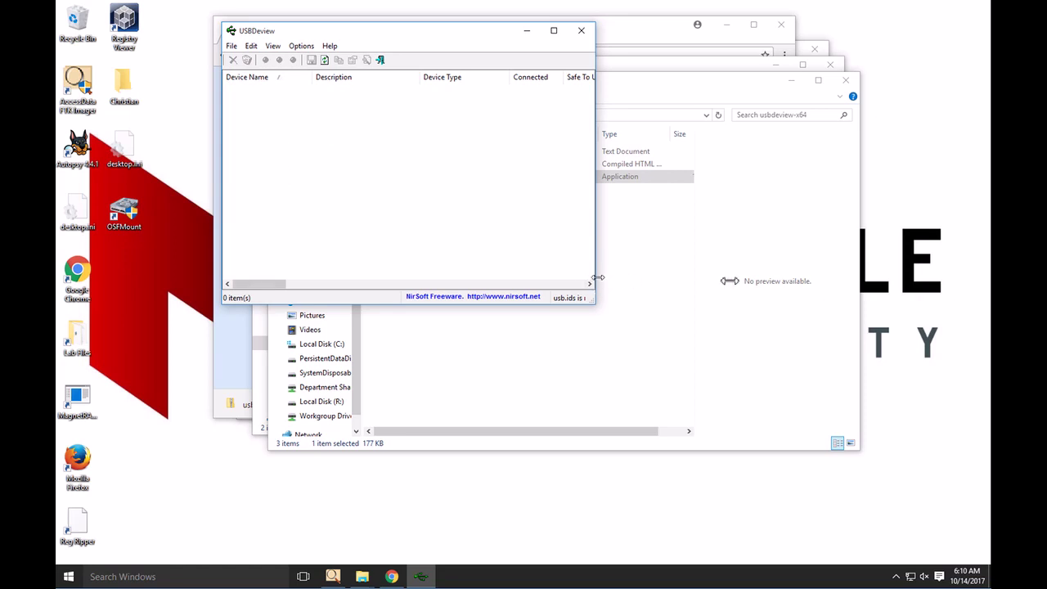
{"action": "left_click_drag", "start_coordinate": [595, 282], "coordinate": [962, 300]}
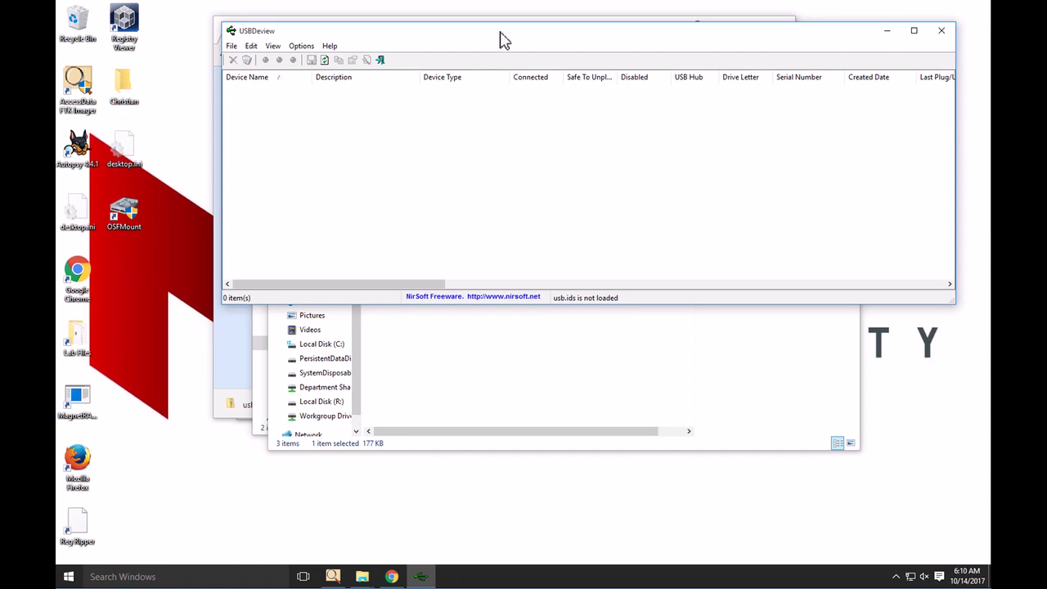
{"action": "left_click_drag", "start_coordinate": [501, 42], "coordinate": [451, 44]}
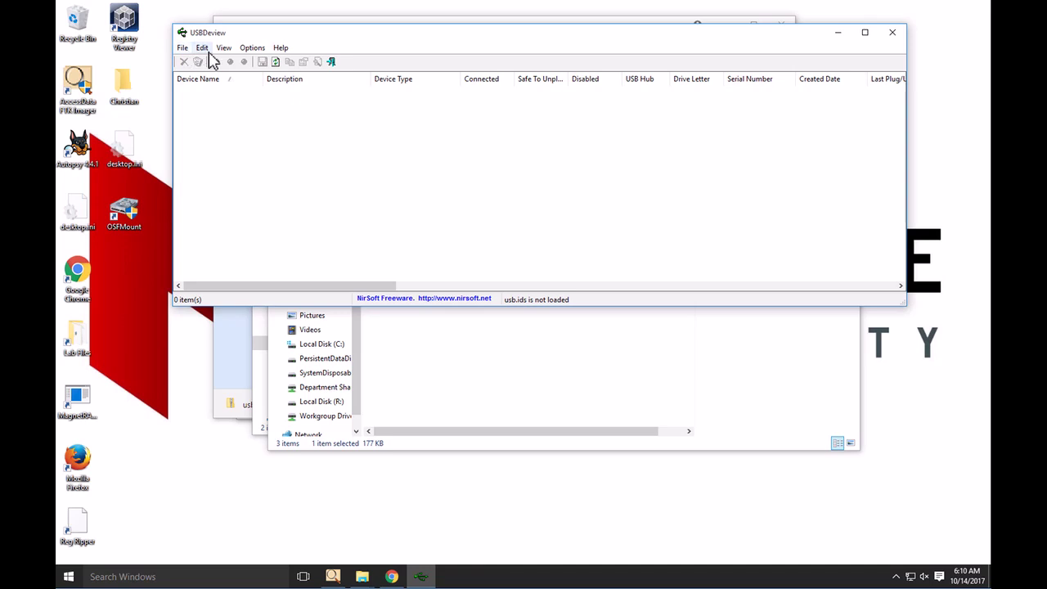
{"action": "left_click_drag", "start_coordinate": [332, 42], "coordinate": [331, 154]}
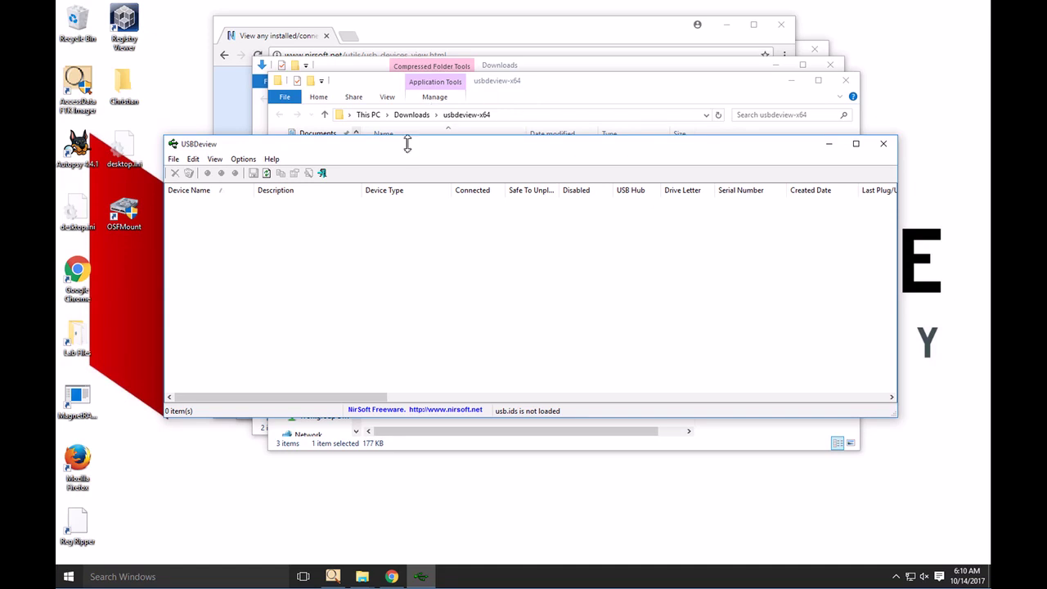
{"action": "left_click_drag", "start_coordinate": [406, 143], "coordinate": [402, 134]}
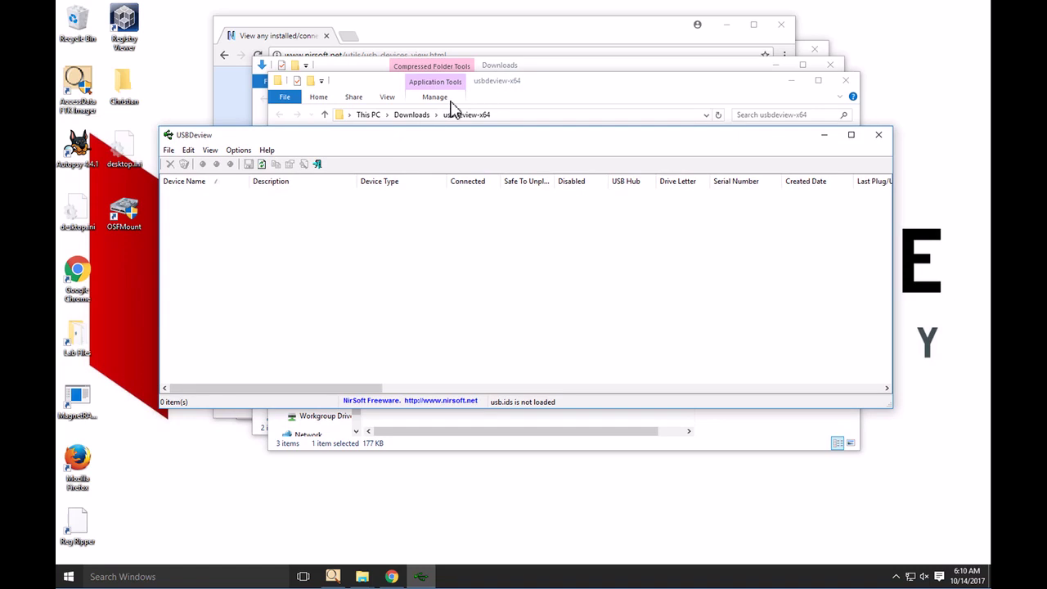
Look at the root contents of the mounted Local Disk (R:) in File Explorer and return to USBDeview
{"action": "left_click", "coordinate": [362, 575]}
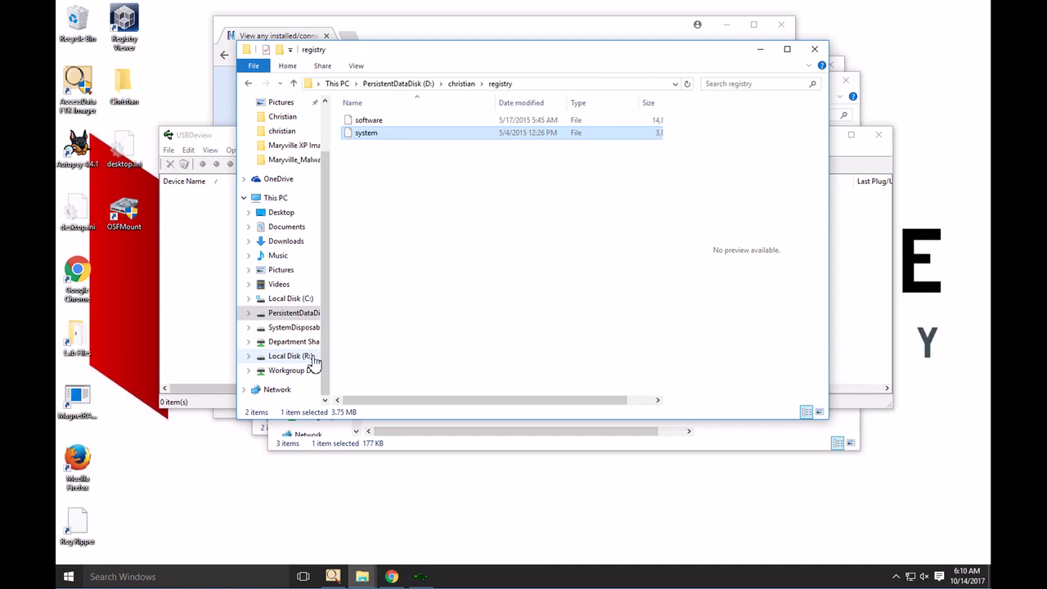
{"action": "left_click", "coordinate": [312, 358]}
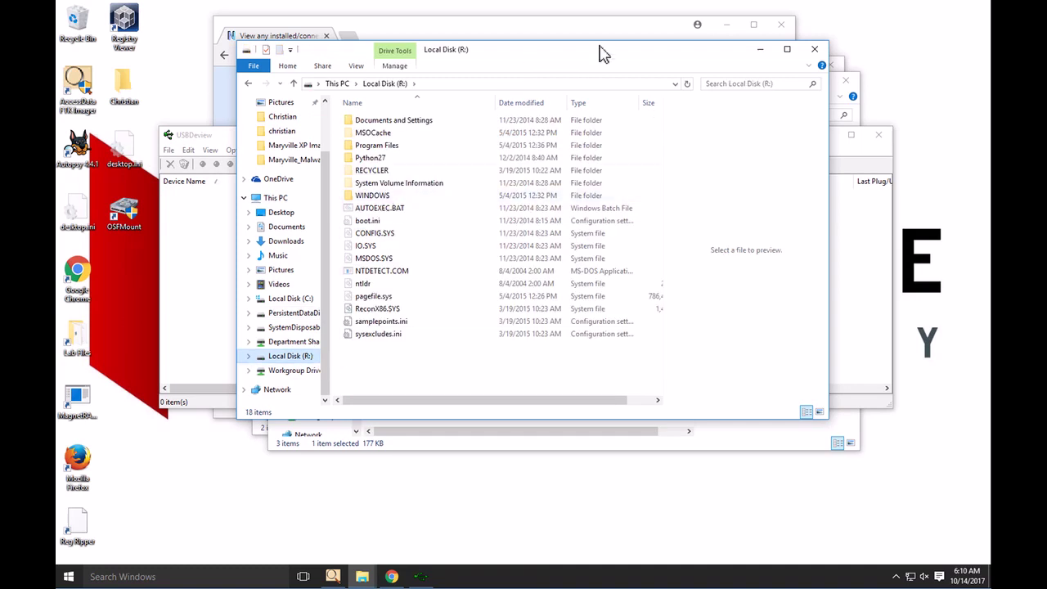
{"action": "left_click", "coordinate": [760, 49]}
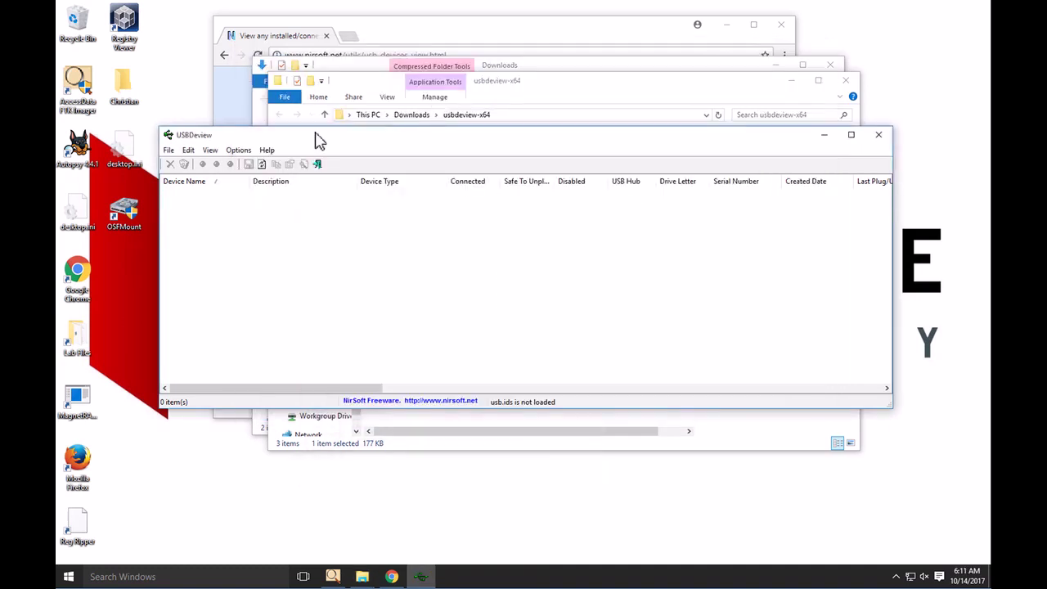
Set USBDeview's advanced options to load from an External SYSTEM Registry File and activate the SYSTEM registry file entry
{"action": "left_click", "coordinate": [237, 152]}
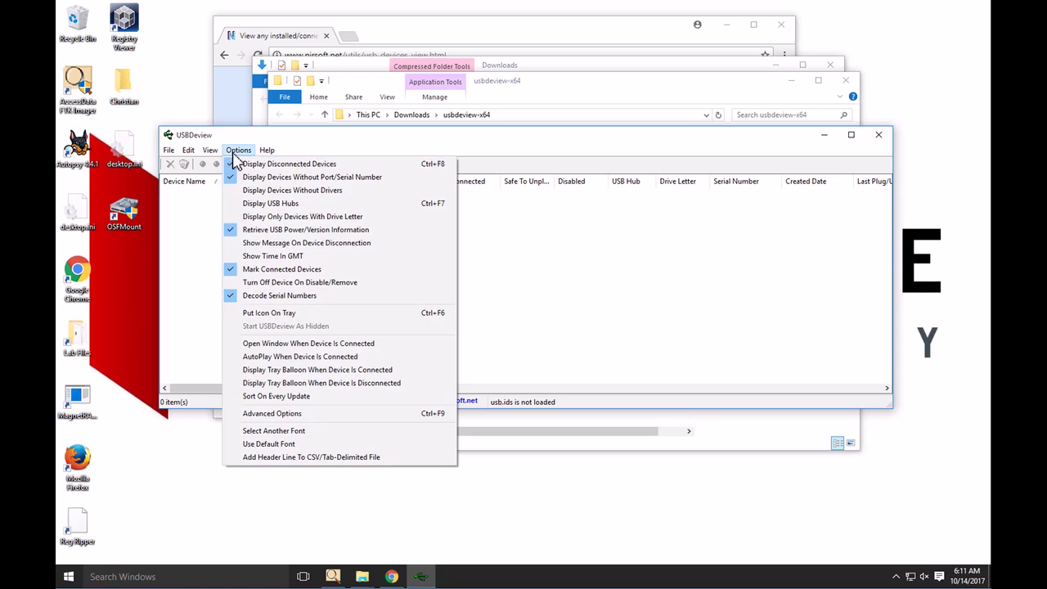
{"action": "left_click", "coordinate": [278, 416]}
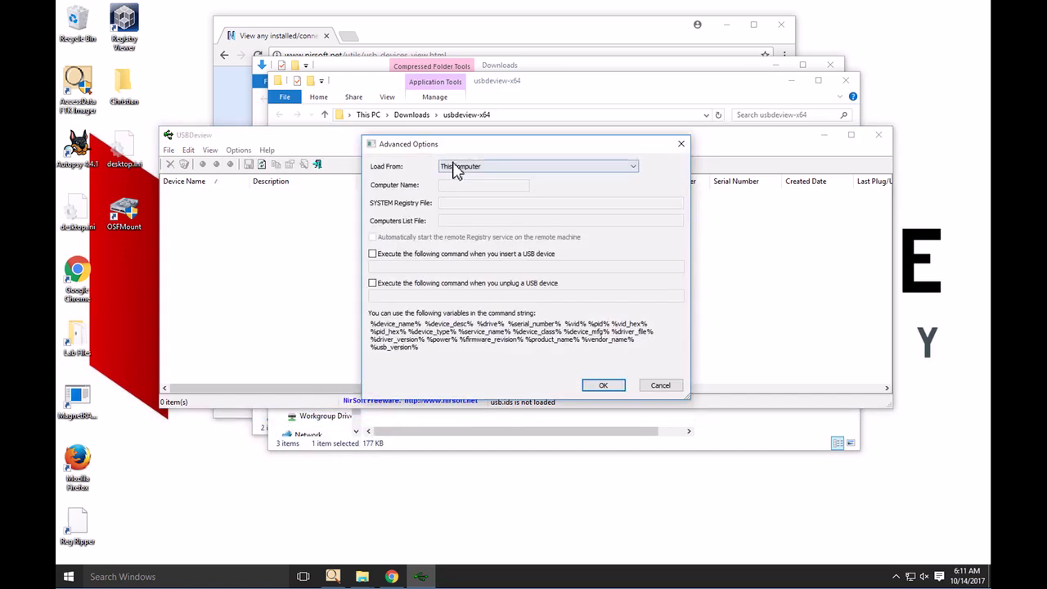
{"action": "left_click", "coordinate": [477, 168]}
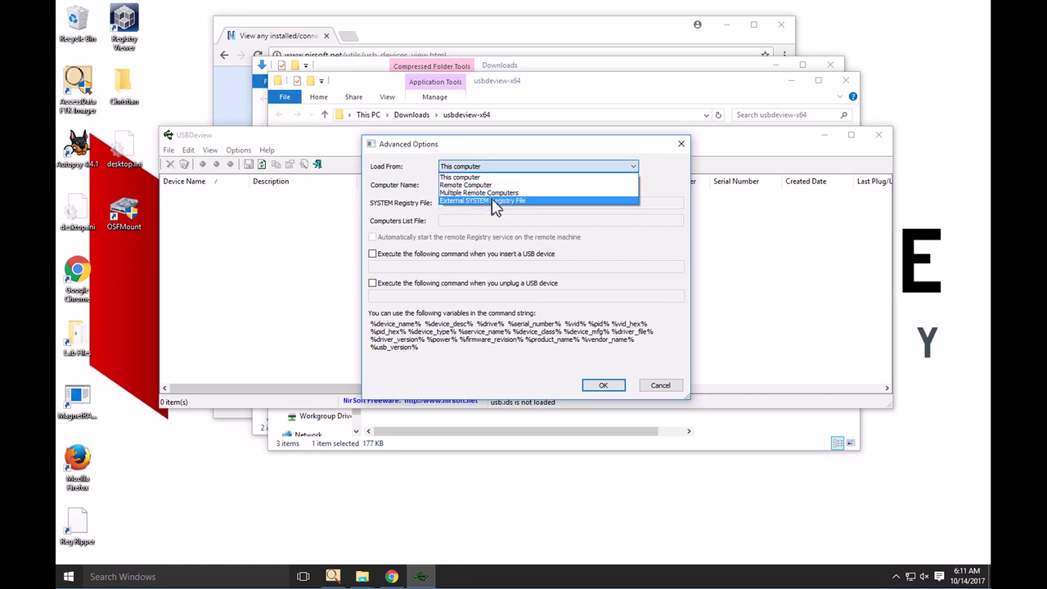
{"action": "left_click", "coordinate": [496, 201]}
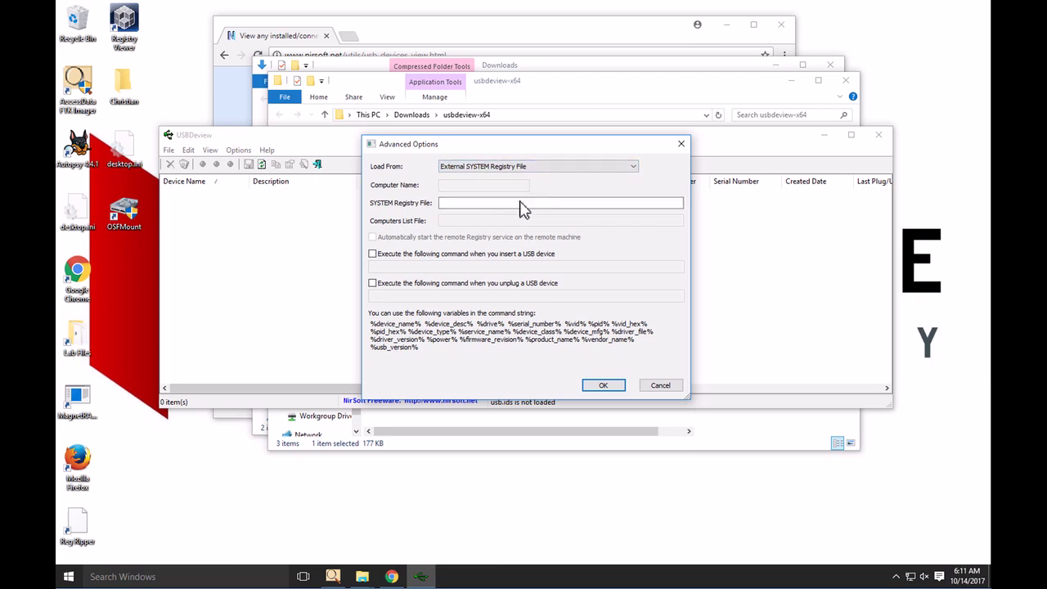
{"action": "left_click", "coordinate": [522, 205]}
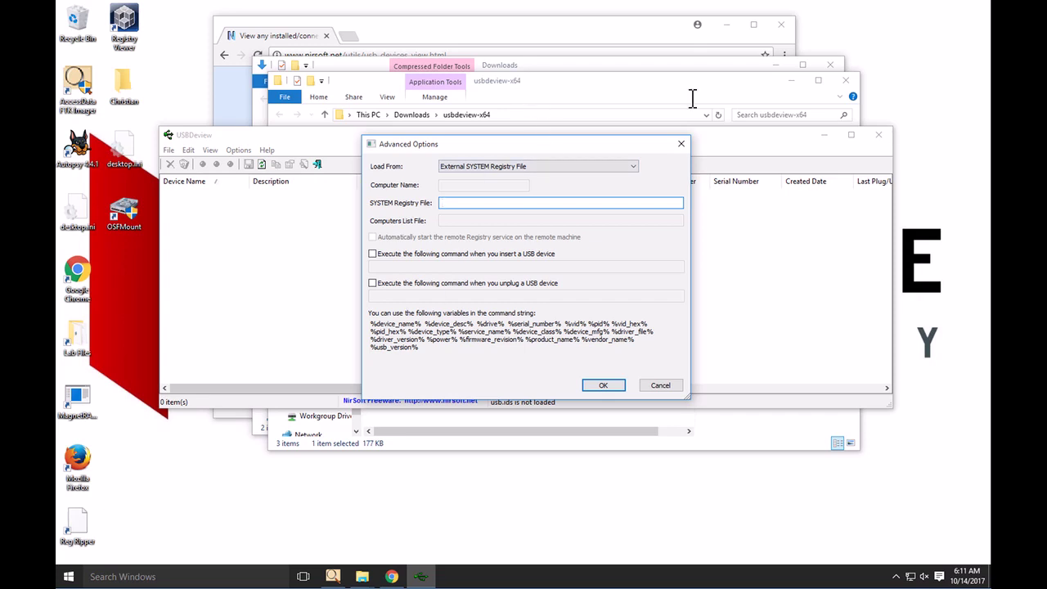
Close the usbdeview-x64 and Downloads folder windows and bring the remaining File Explorer window showing Local Disk (R:) forward
{"action": "left_click", "coordinate": [843, 78]}
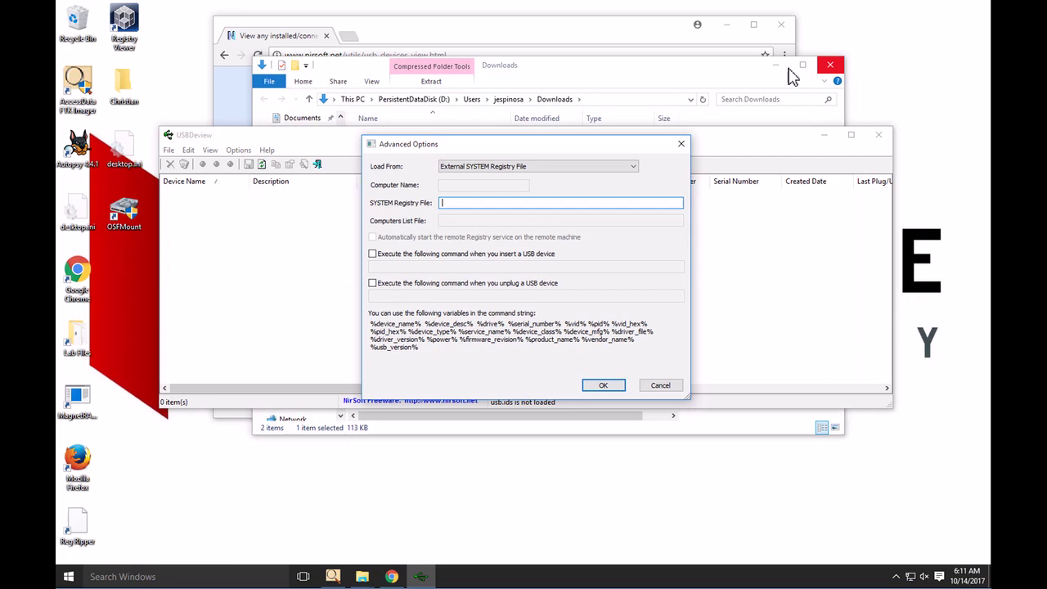
{"action": "left_click", "coordinate": [687, 72]}
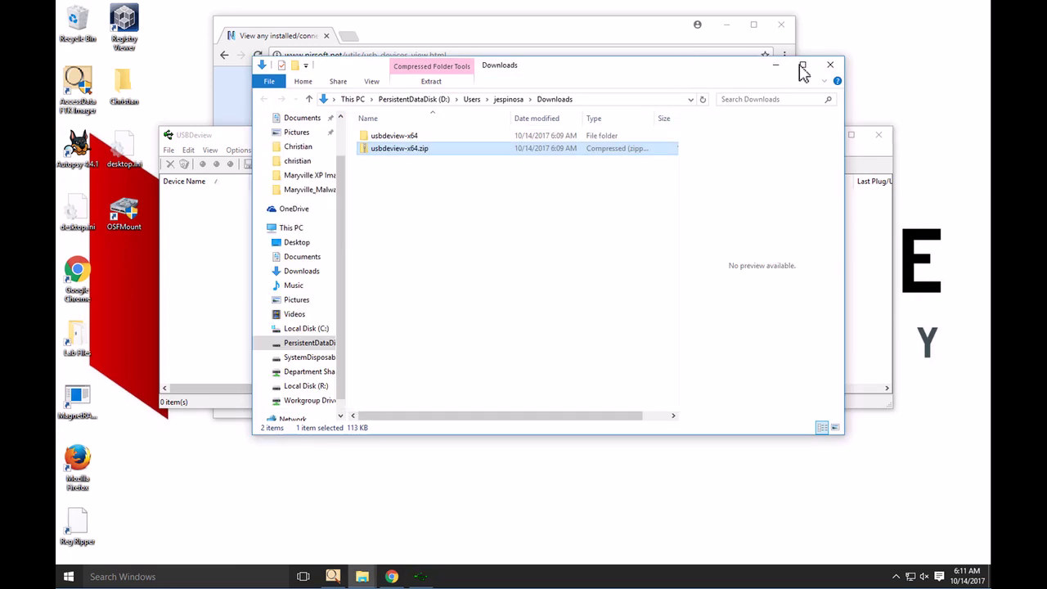
{"action": "left_click", "coordinate": [362, 577]}
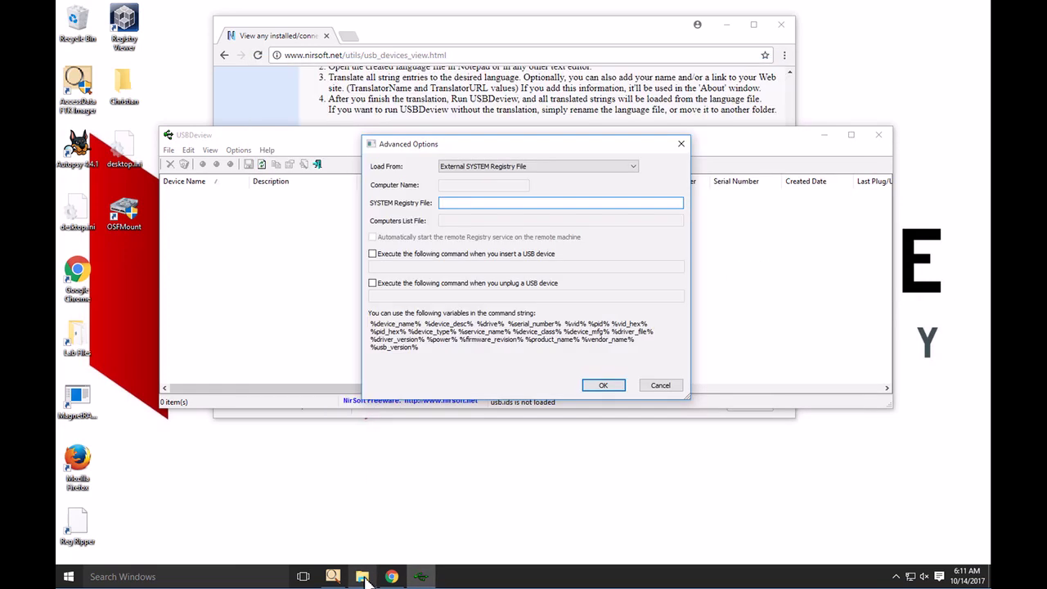
{"action": "left_click", "coordinate": [363, 577]}
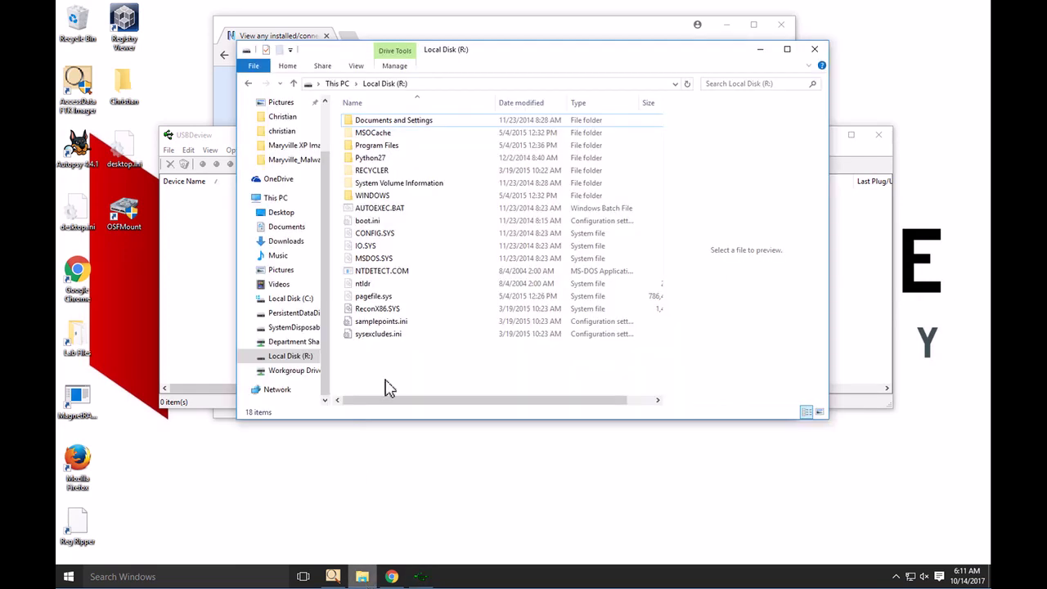
Locate the copied system hive in the case folder's registry subfolder on PersistentDataDisk (D:) and select it
{"action": "left_click", "coordinate": [286, 314]}
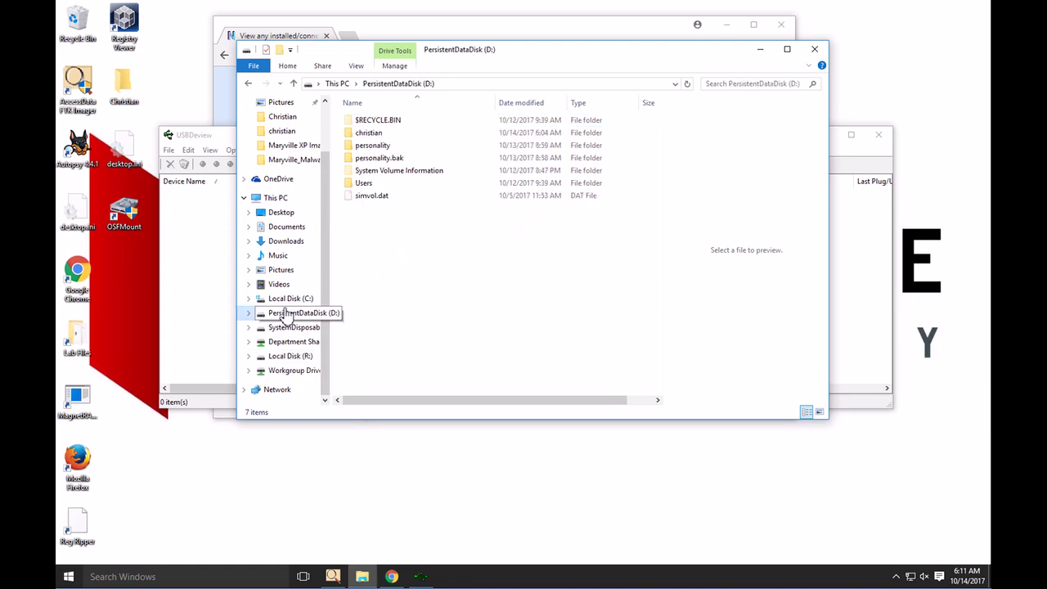
{"action": "double_click", "coordinate": [388, 135]}
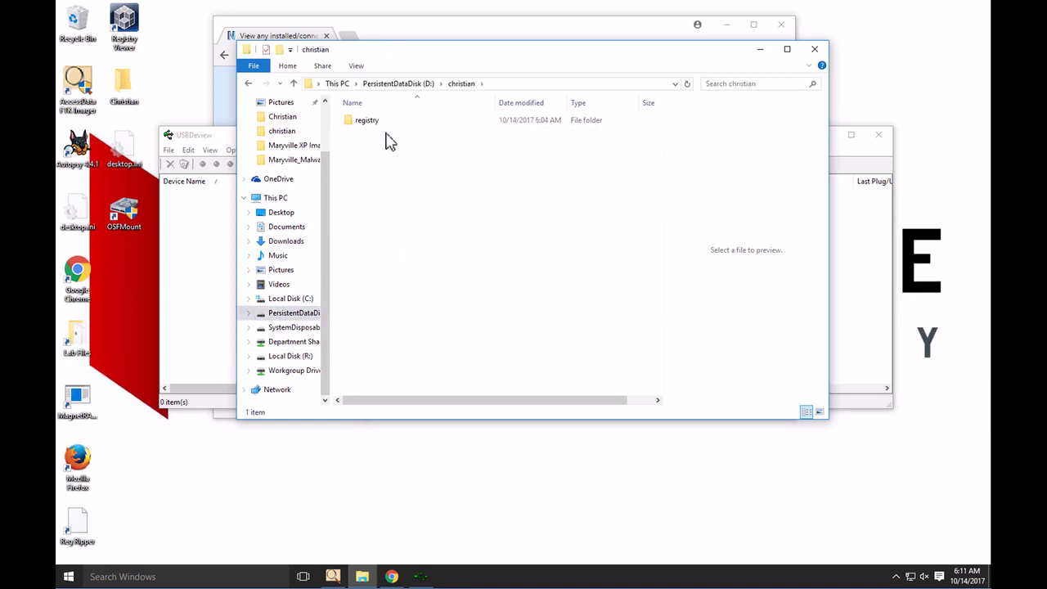
{"action": "double_click", "coordinate": [373, 123]}
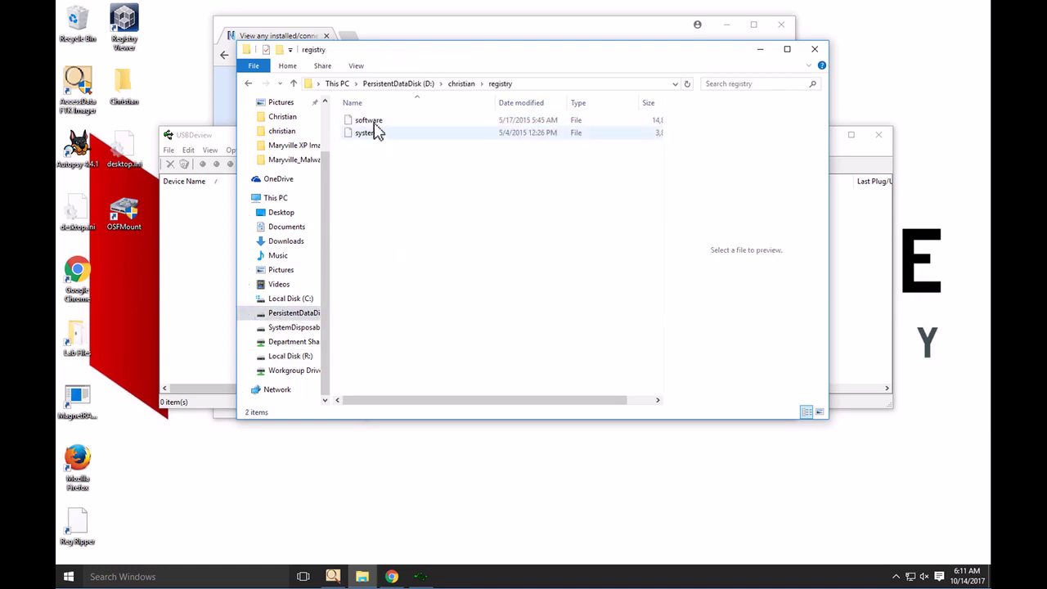
{"action": "left_click", "coordinate": [378, 136]}
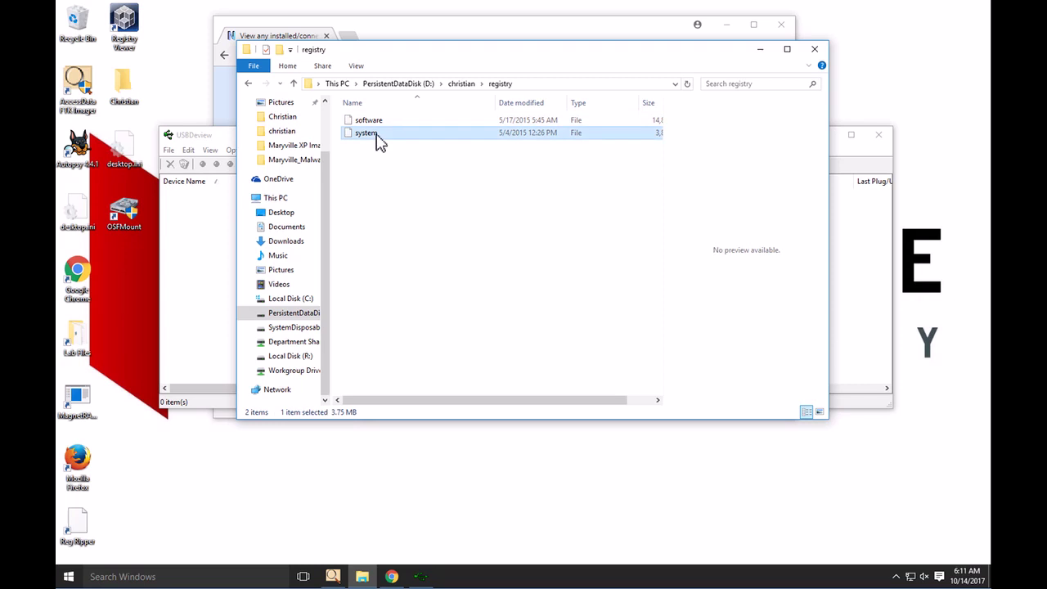
Copy the registry folder's path and load its system file in USBDeview as the external SYSTEM registry file
{"action": "left_click", "coordinate": [556, 85]}
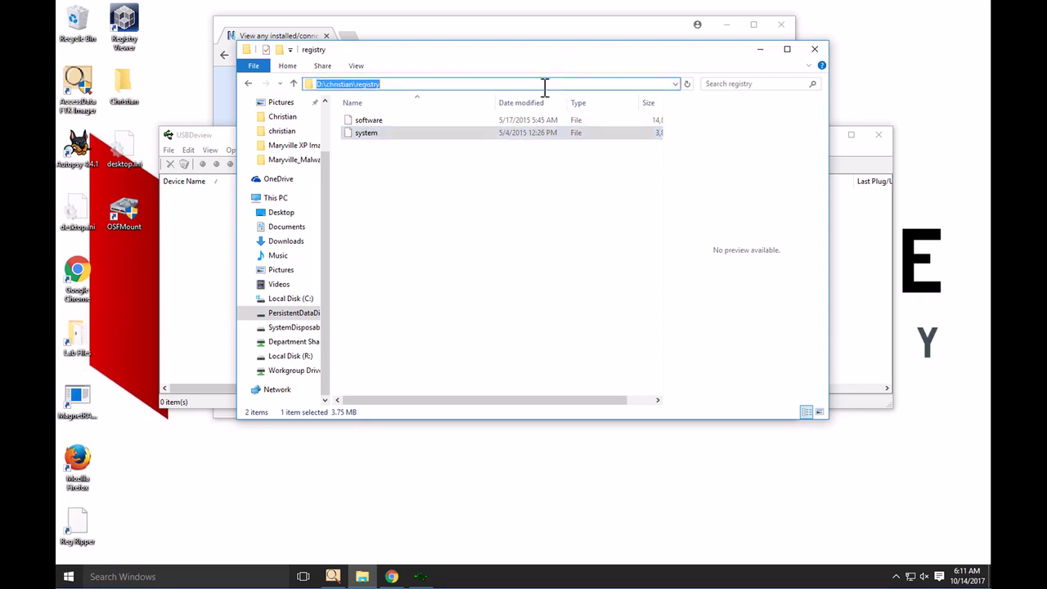
{"action": "right_click", "coordinate": [358, 88]}
{"action": "left_click", "coordinate": [377, 123]}
{"action": "left_click", "coordinate": [761, 50]}
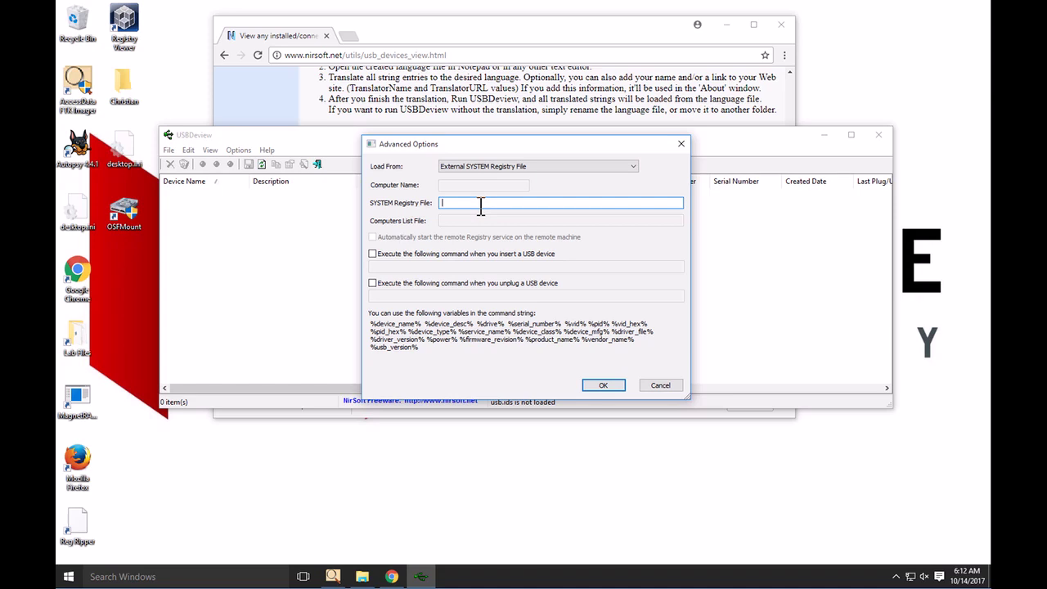
{"action": "key", "text": "ctrl+v"}
{"action": "left_click", "coordinate": [613, 386]}
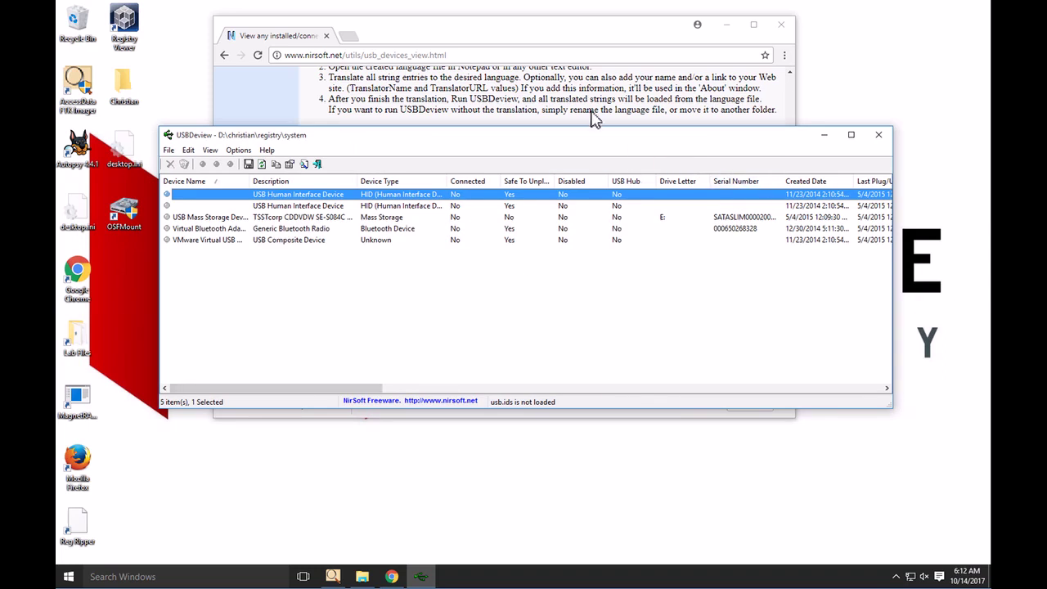
Reposition and widen the USBDeview window, select the USB Mass Storage Device, and widen the Device Name and Description columns
{"action": "left_click_drag", "start_coordinate": [593, 134], "coordinate": [540, 97]}
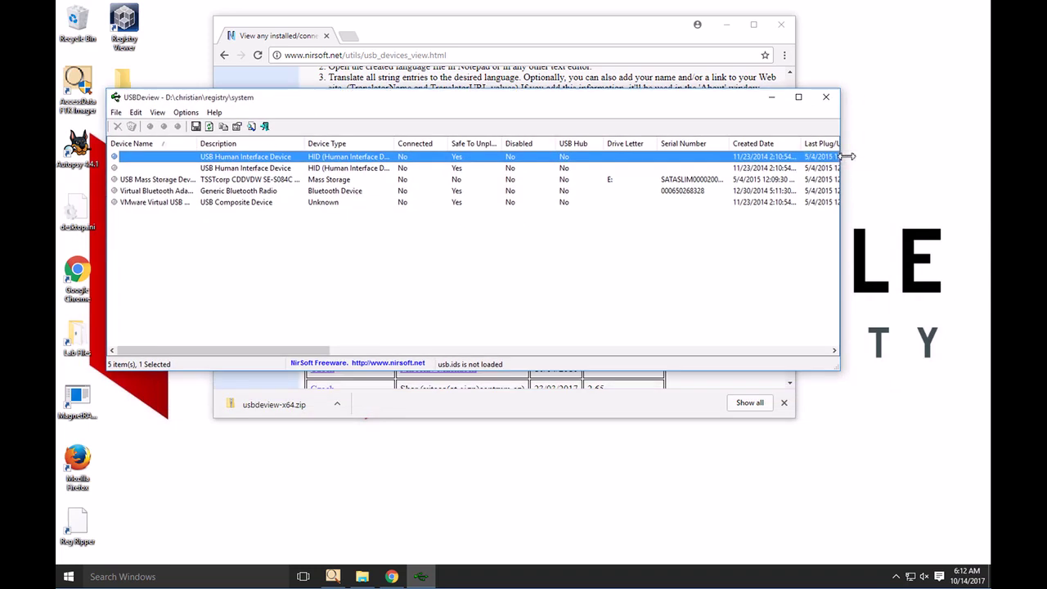
{"action": "left_click_drag", "start_coordinate": [848, 157], "coordinate": [969, 157]}
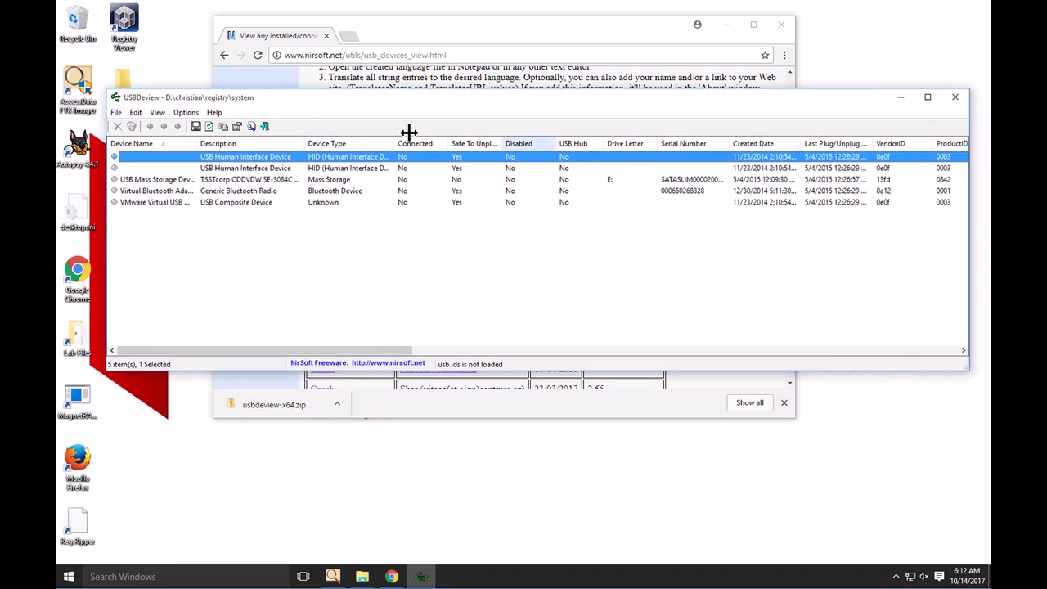
{"action": "left_click", "coordinate": [685, 179]}
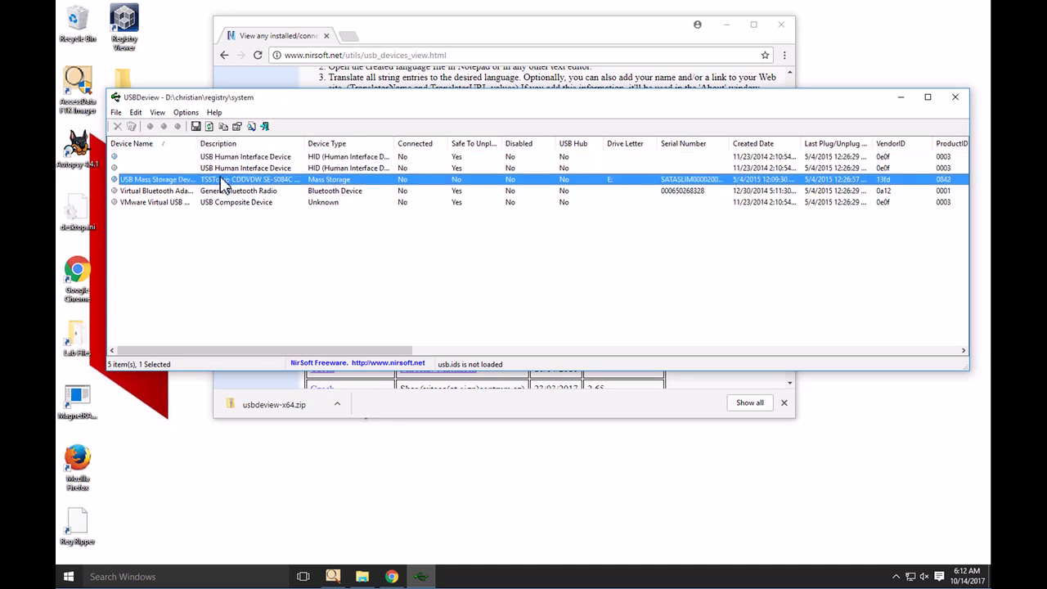
{"action": "left_click_drag", "start_coordinate": [197, 144], "coordinate": [256, 144]}
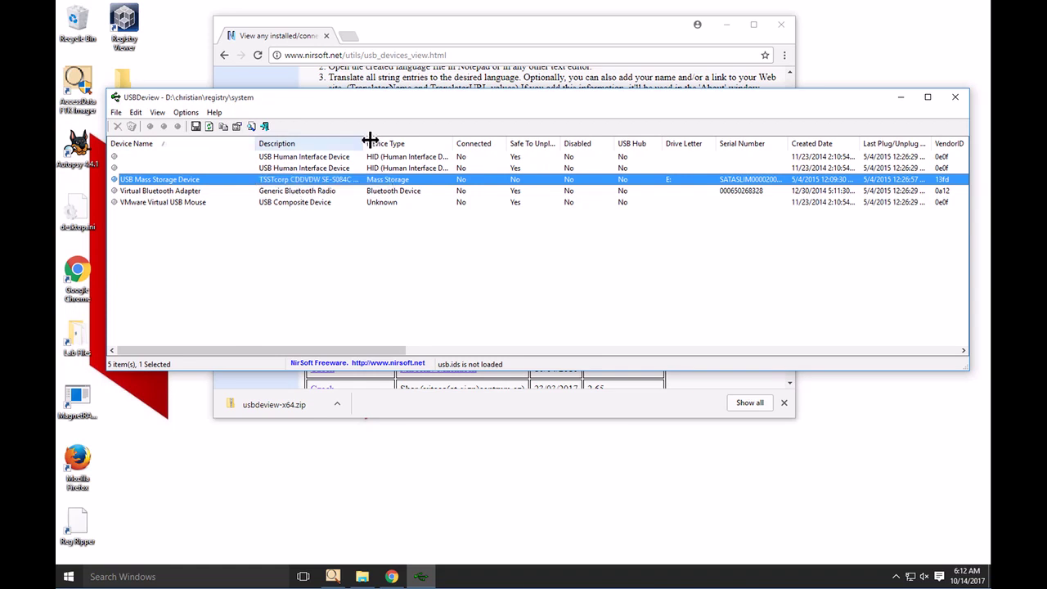
{"action": "left_click_drag", "start_coordinate": [365, 144], "coordinate": [443, 155]}
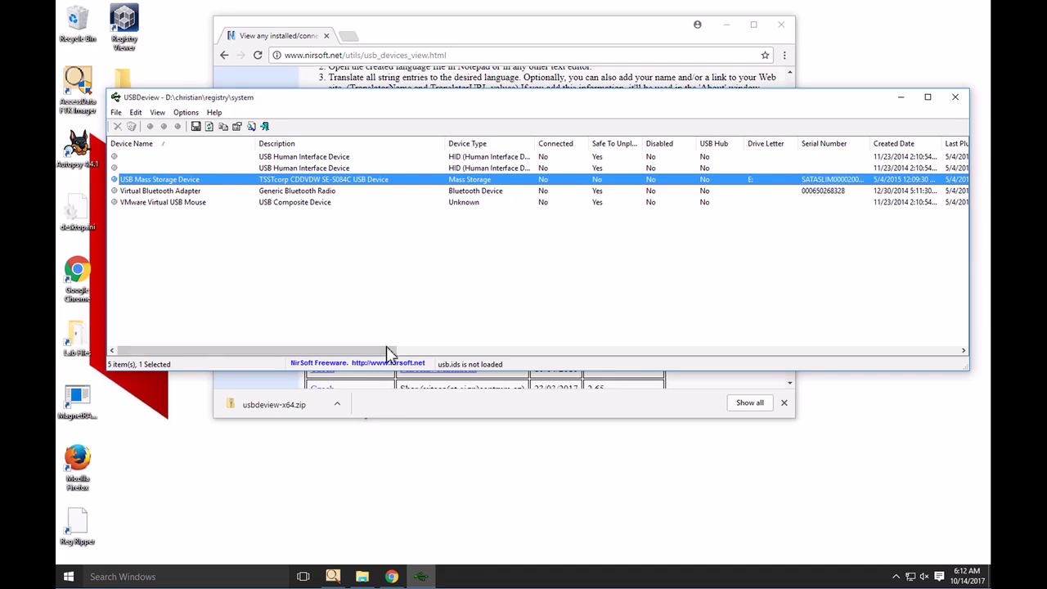
Examine the USB Mass Storage Device entry across all columns through Capabilities and check which commands are available for it
{"action": "left_click_drag", "start_coordinate": [389, 358], "coordinate": [514, 357]}
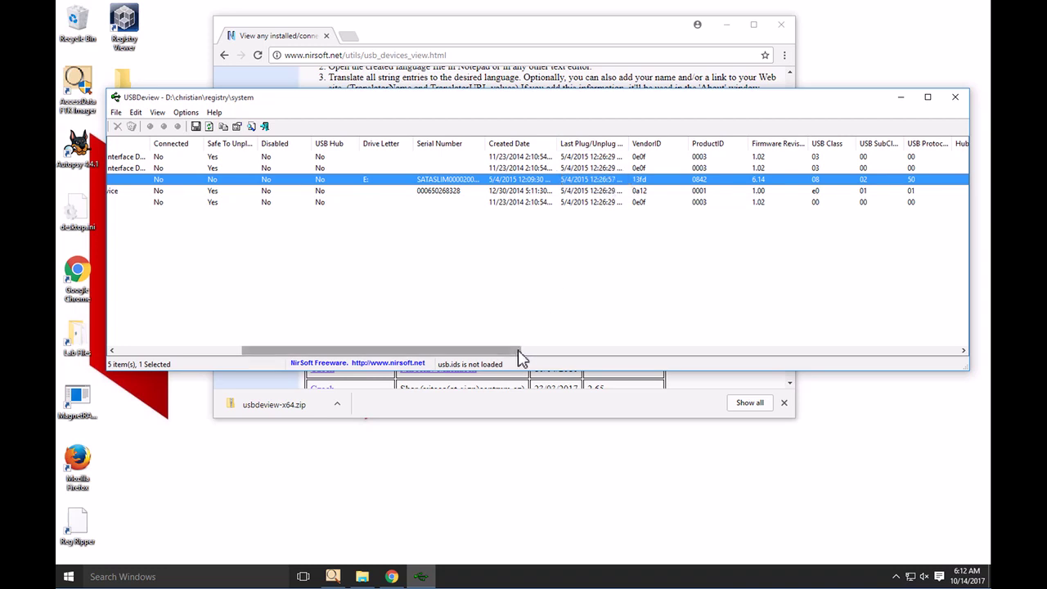
{"action": "mouse_move", "coordinate": [519, 352]}
{"action": "left_mouse_down"}
{"action": "mouse_move", "coordinate": [978, 352]}
{"action": "mouse_move", "coordinate": [972, 286]}
{"action": "left_mouse_up"}
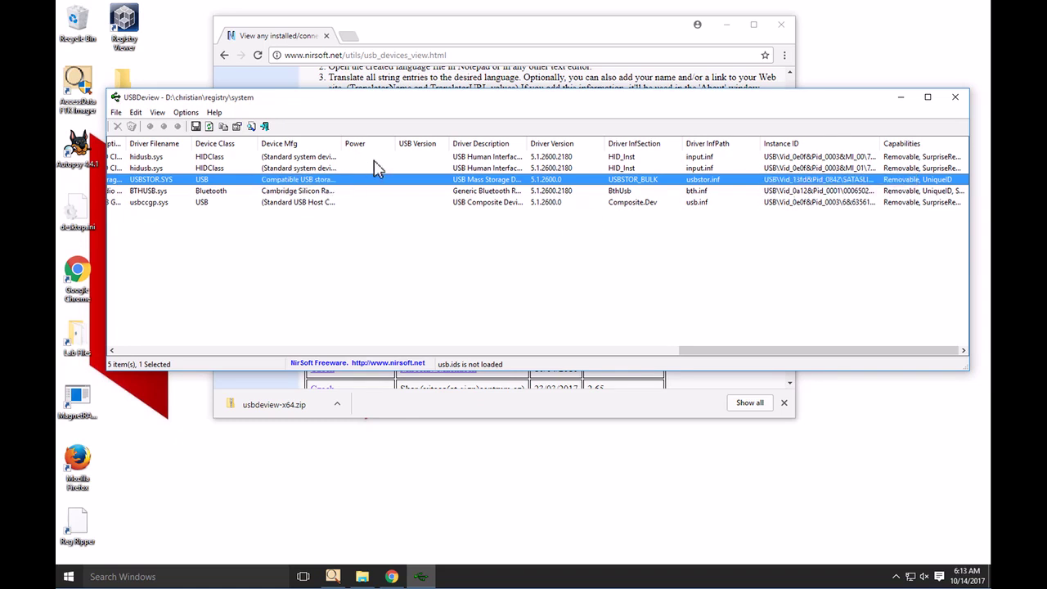
{"action": "left_click", "coordinate": [156, 113]}
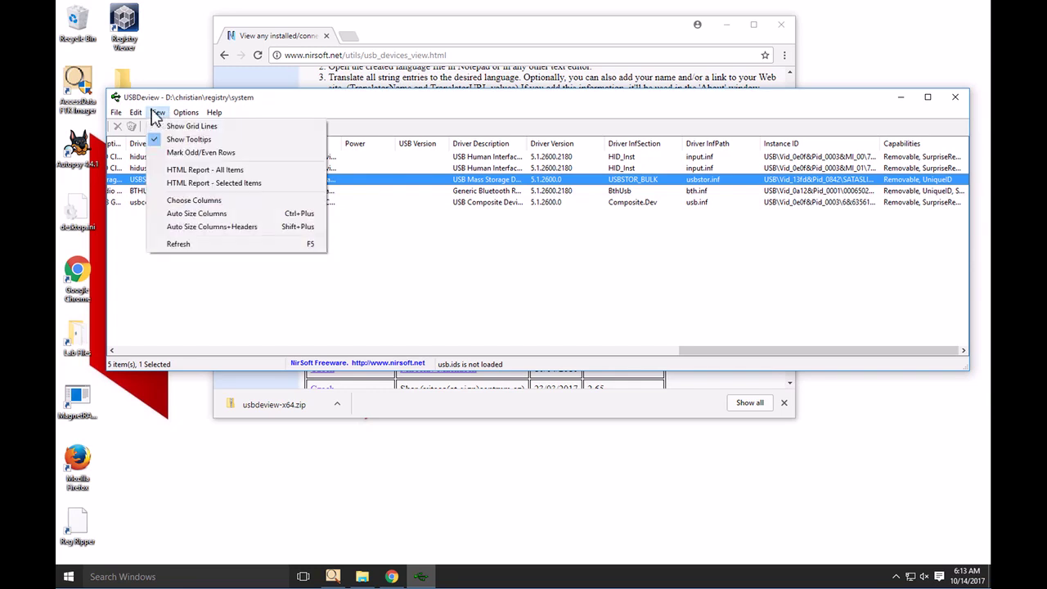
{"action": "left_click", "coordinate": [116, 113]}
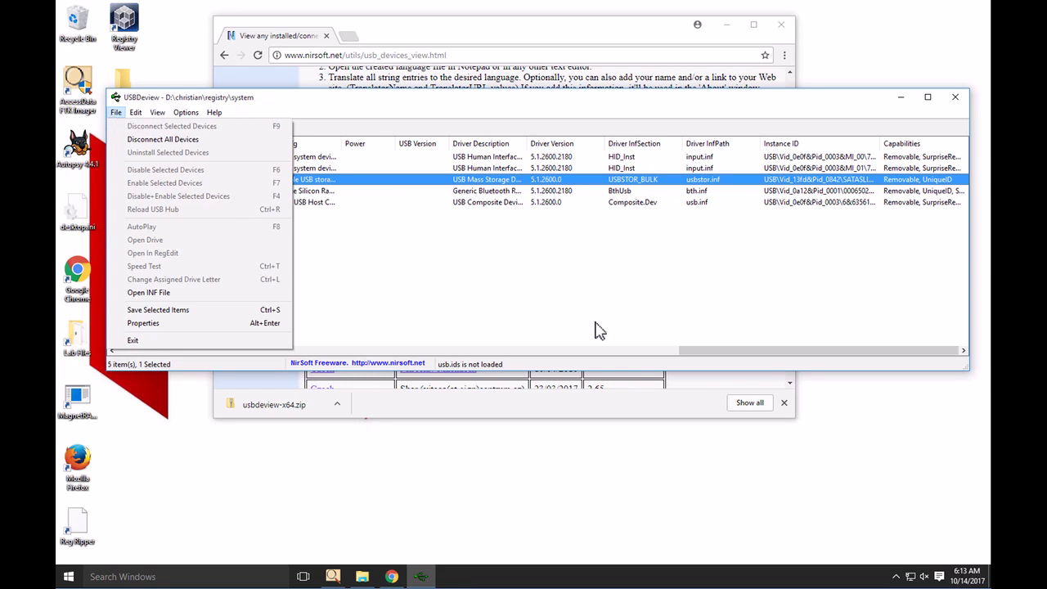
{"action": "left_click_drag", "start_coordinate": [685, 355], "coordinate": [101, 350]}
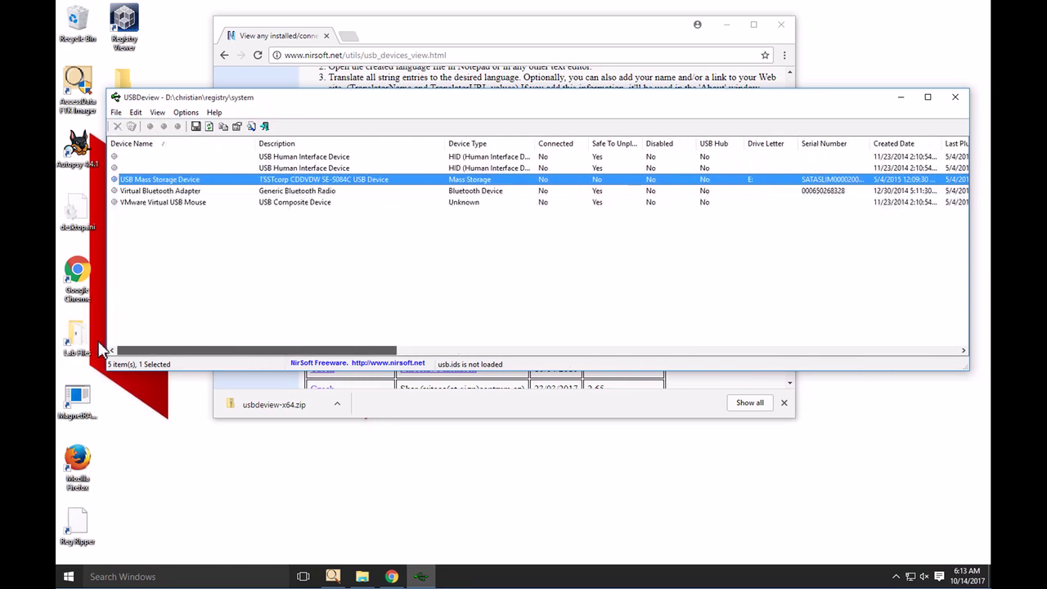
{"action": "right_click", "coordinate": [156, 180]}
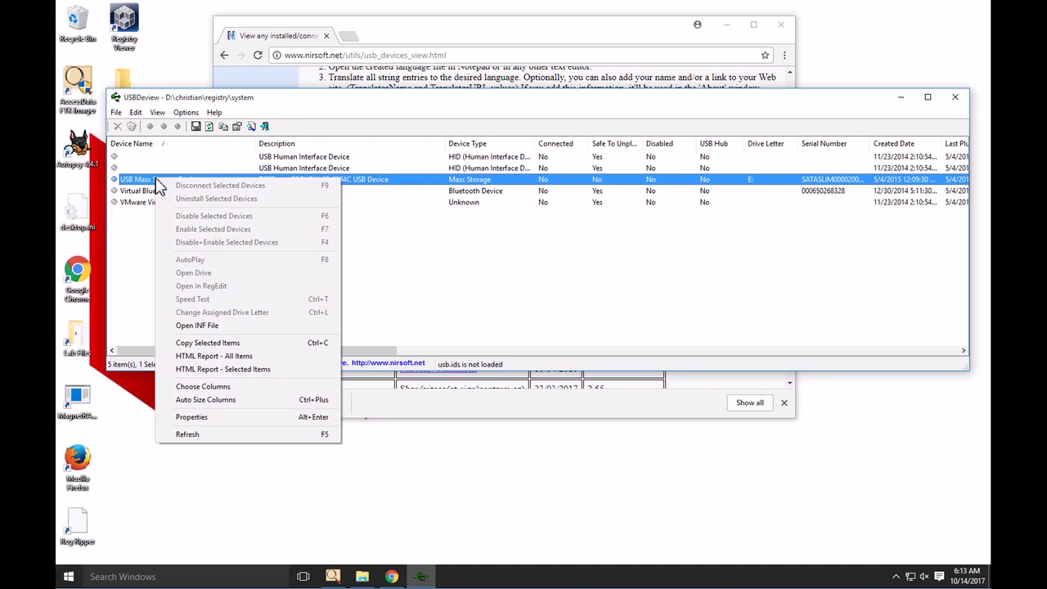
Select all five USB devices in the list and generate an HTML report of all items
{"action": "left_click", "coordinate": [134, 158]}
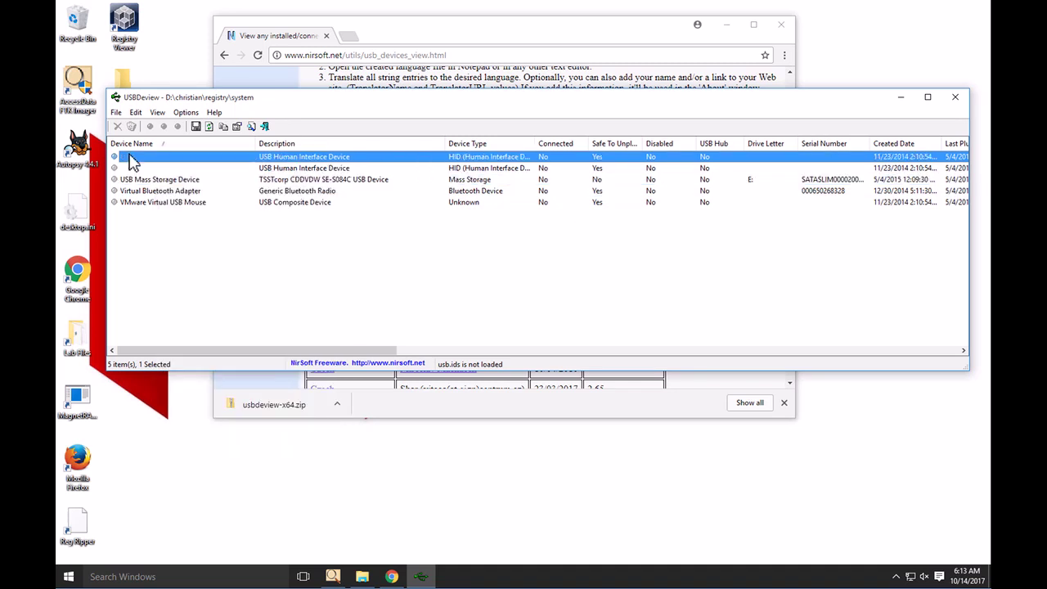
{"action": "left_click", "coordinate": [137, 202], "text": "shift"}
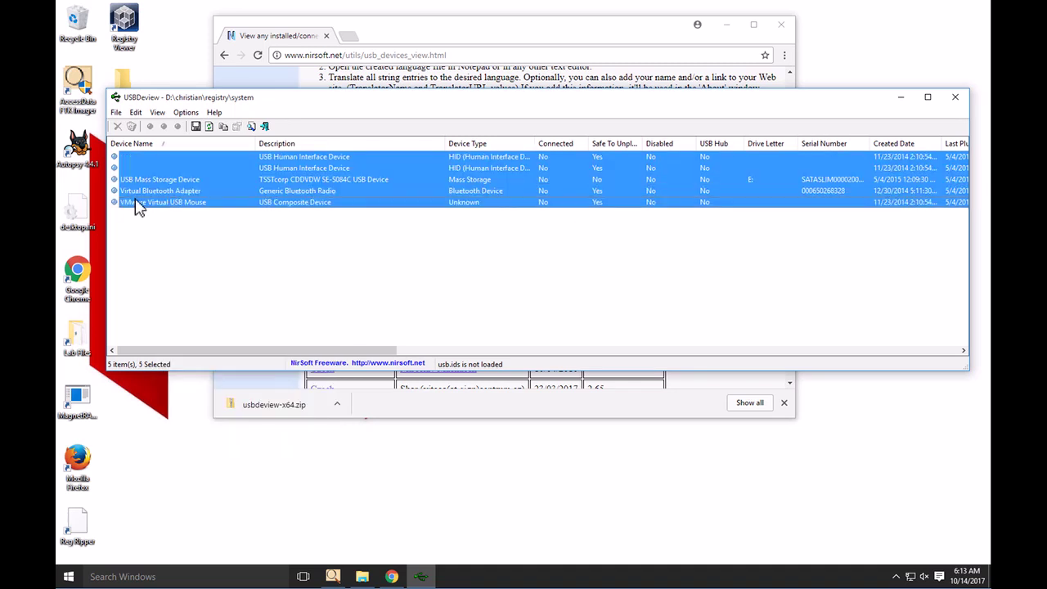
{"action": "left_click", "coordinate": [140, 157]}
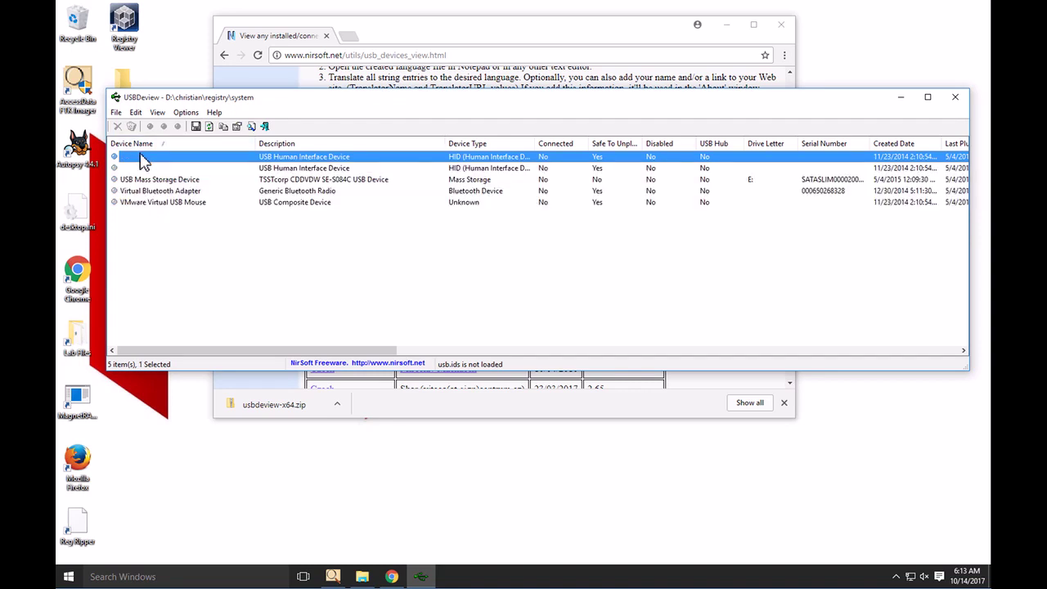
{"action": "left_click", "coordinate": [147, 204], "text": "shift"}
{"action": "right_click", "coordinate": [147, 209]}
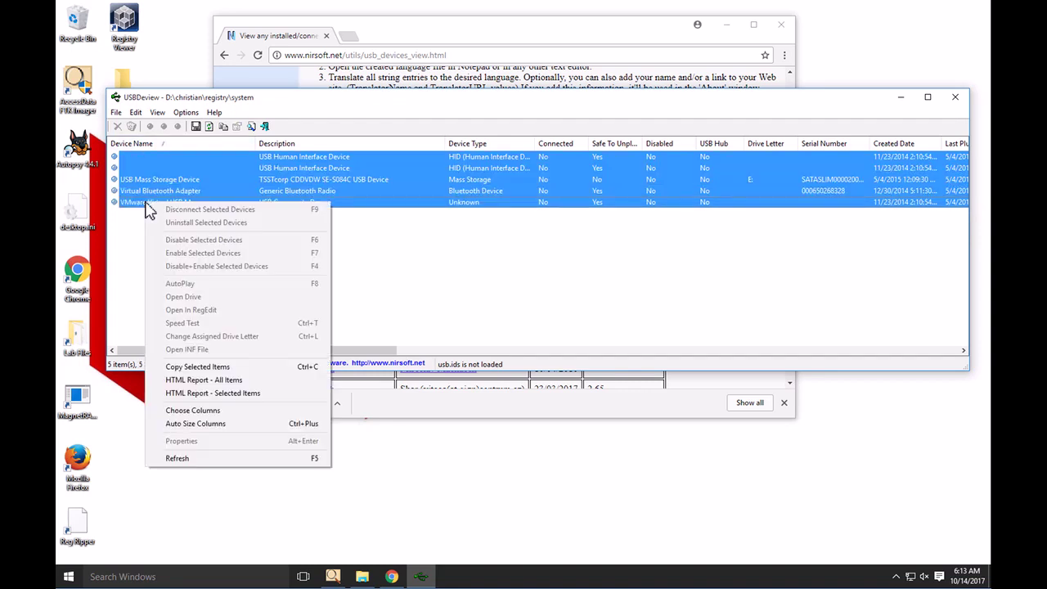
{"action": "left_click", "coordinate": [246, 381]}
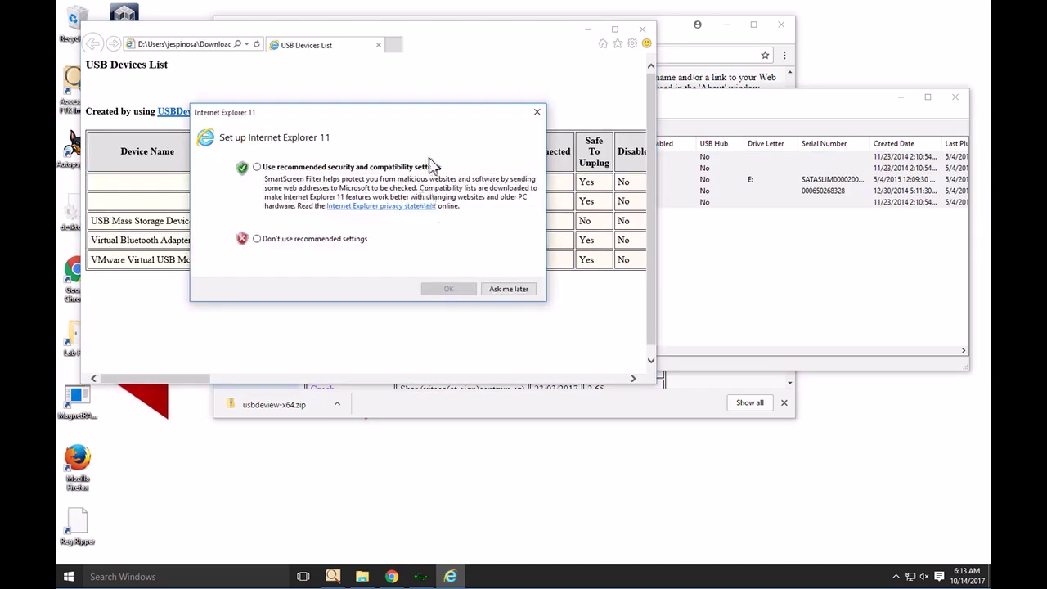
Dismiss the Internet Explorer 11 setup and highlight the USB Mass Storage Device entry in the USB Devices List report
{"action": "left_click", "coordinate": [537, 113]}
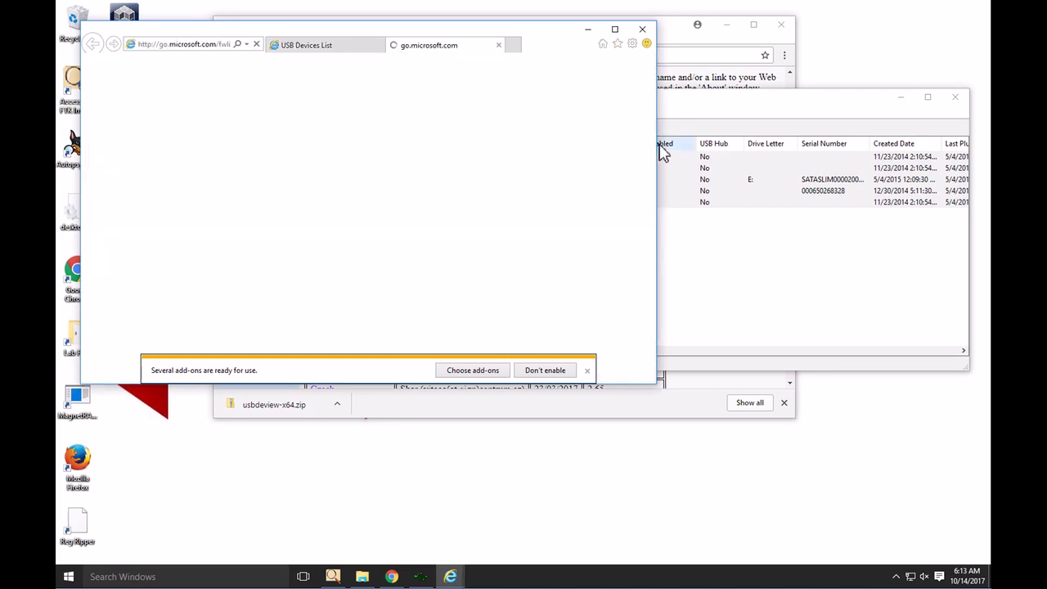
{"action": "left_click", "coordinate": [344, 46]}
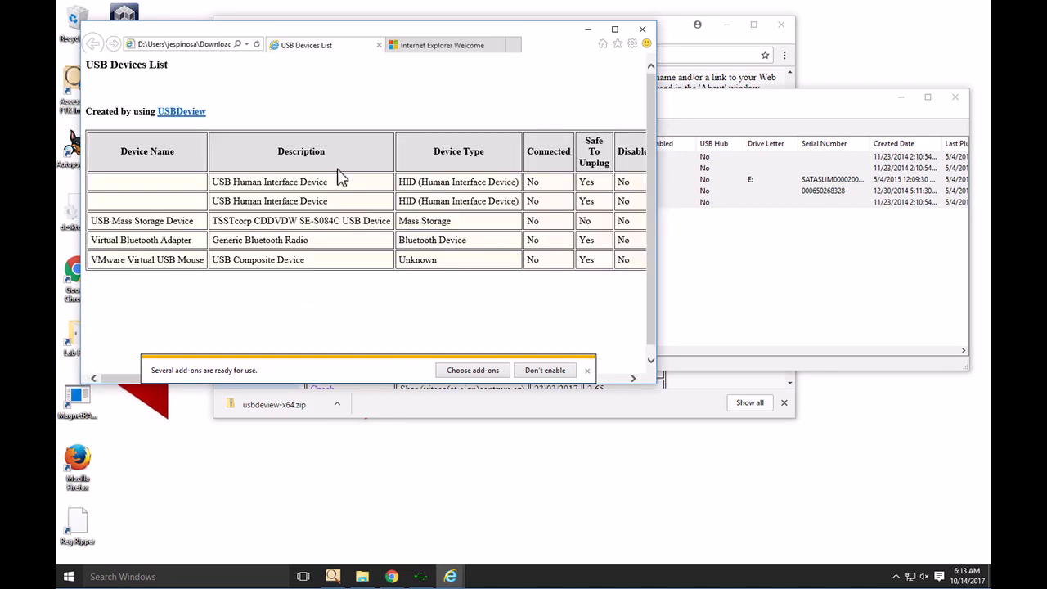
{"action": "left_click_drag", "start_coordinate": [149, 221], "coordinate": [452, 220]}
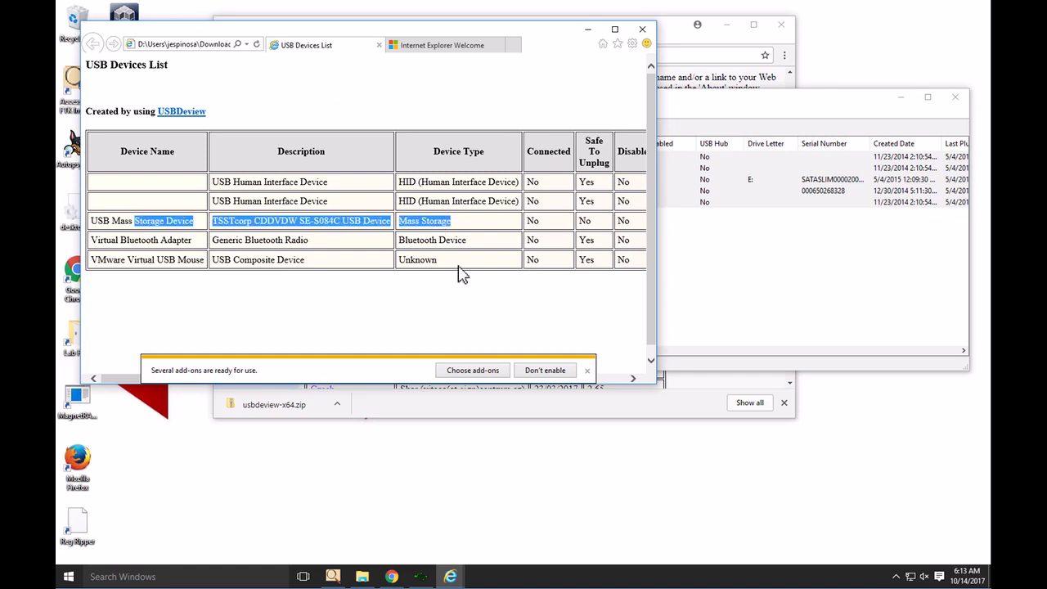
Dismiss the add-ons notice, reposition the report window, and highlight the USB Mass Storage Device's serial number in the USB Devices List
{"action": "left_click", "coordinate": [587, 370]}
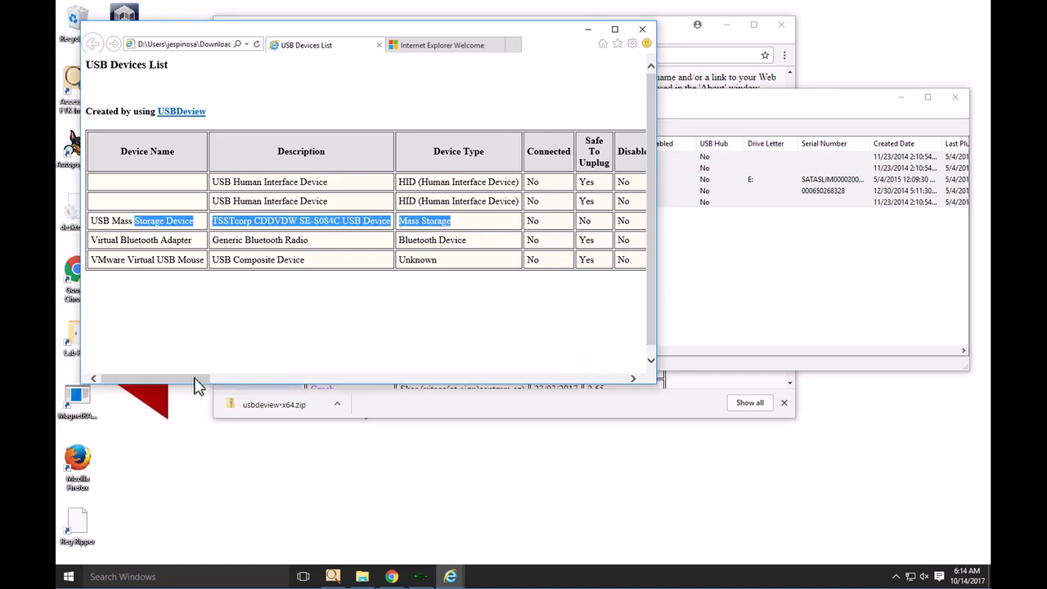
{"action": "left_click_drag", "start_coordinate": [196, 383], "coordinate": [114, 383]}
{"action": "left_click_drag", "start_coordinate": [313, 35], "coordinate": [381, 41]}
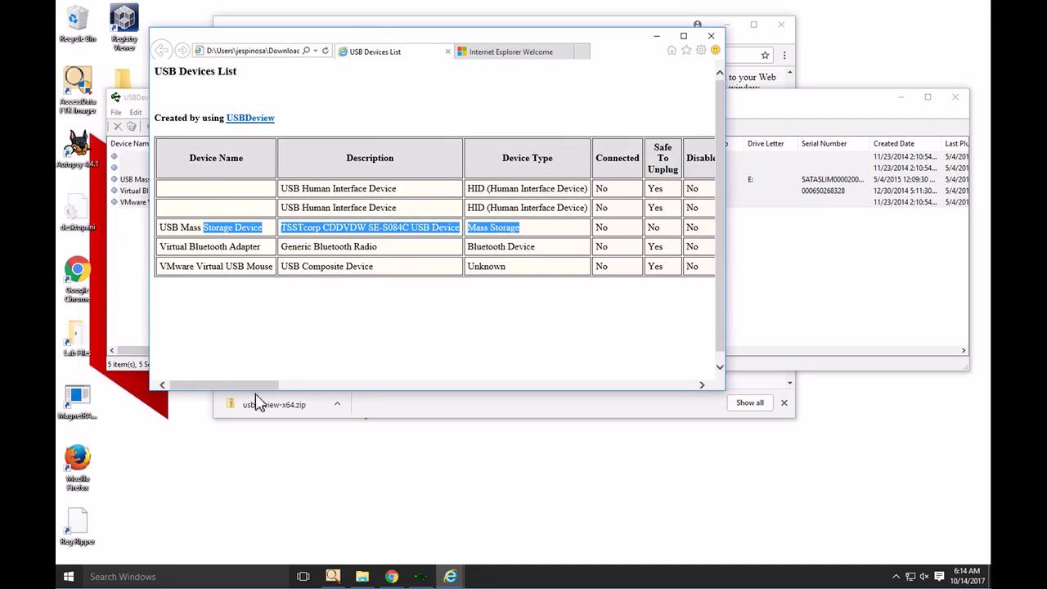
{"action": "left_click_drag", "start_coordinate": [256, 387], "coordinate": [321, 394]}
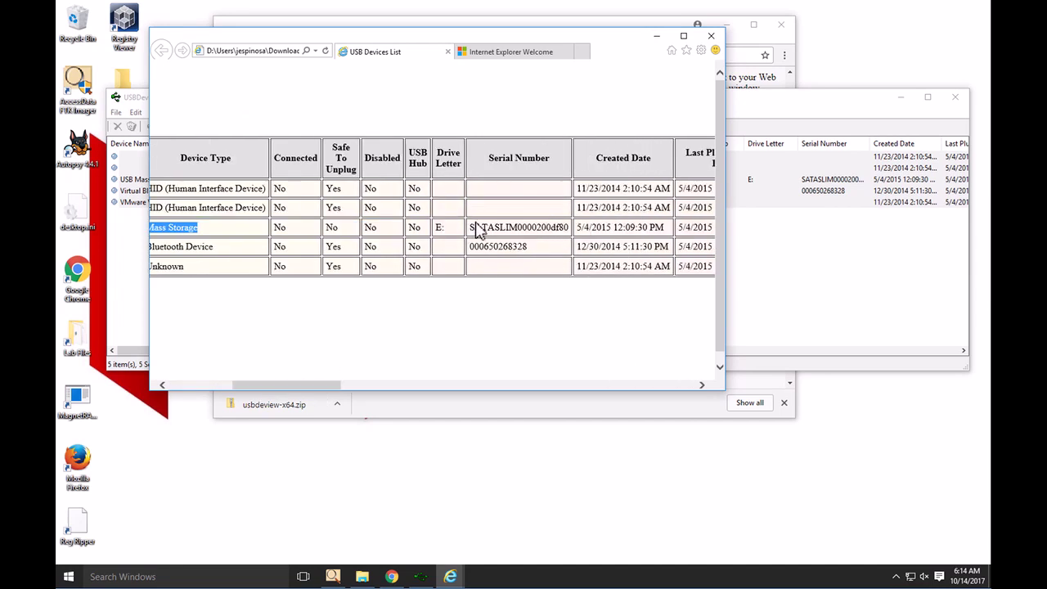
{"action": "left_click_drag", "start_coordinate": [474, 227], "coordinate": [545, 235]}
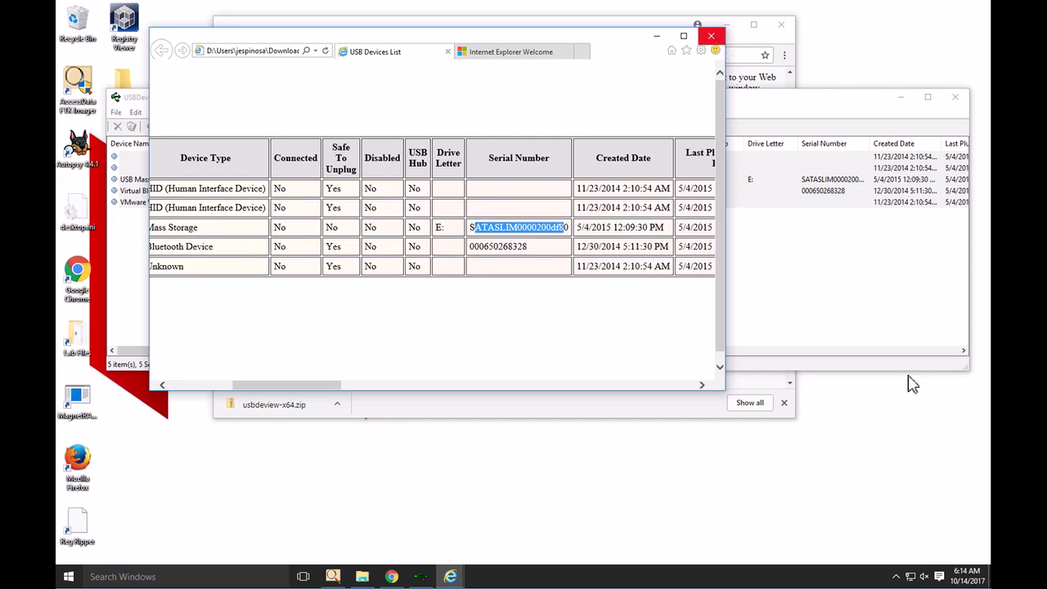
{"action": "left_click", "coordinate": [713, 41]}
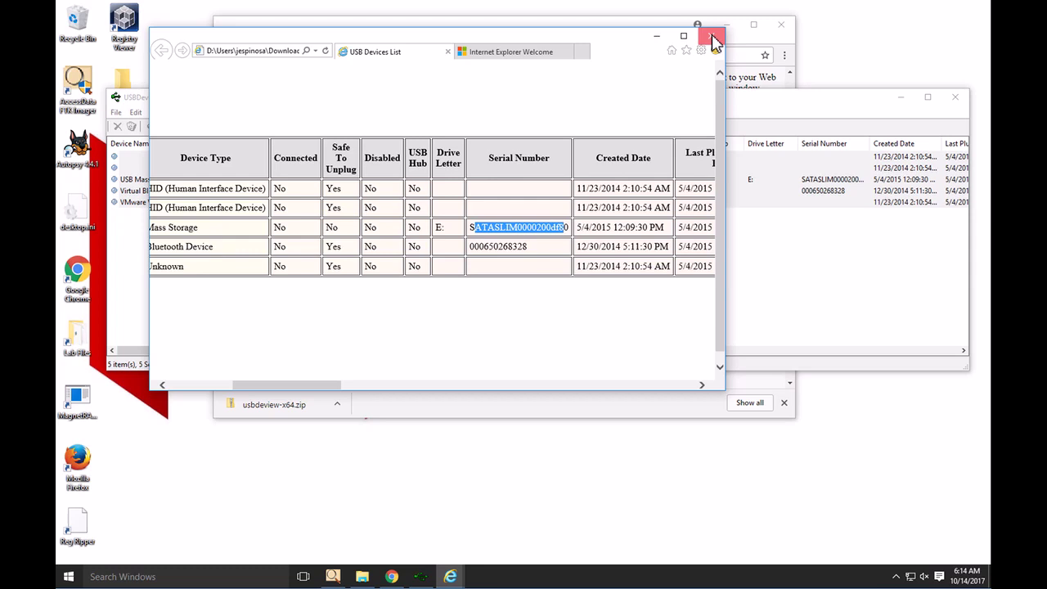
{"action": "left_click", "coordinate": [713, 39]}
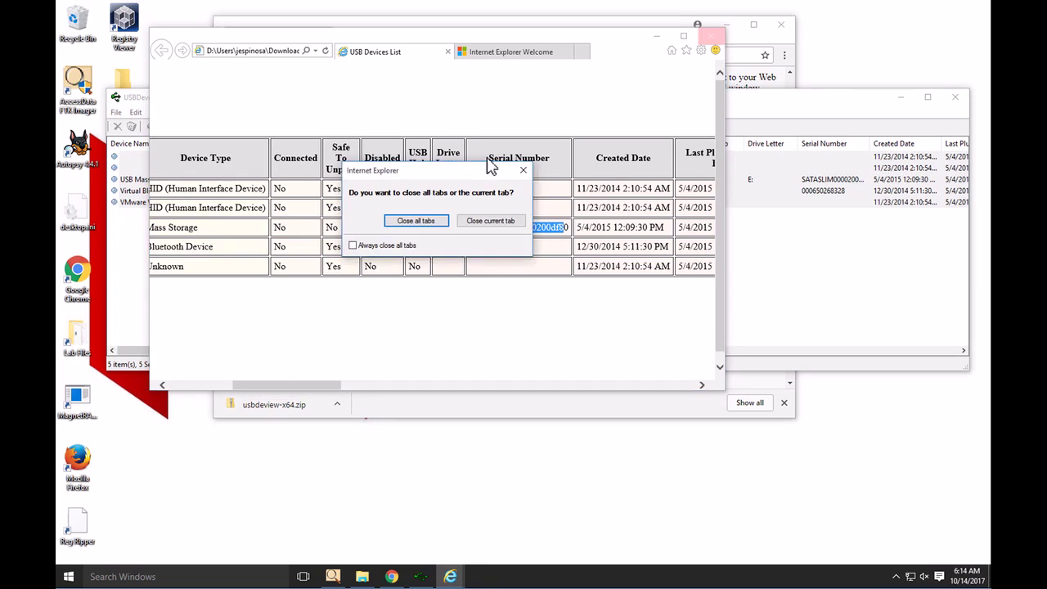
{"action": "left_click", "coordinate": [522, 172]}
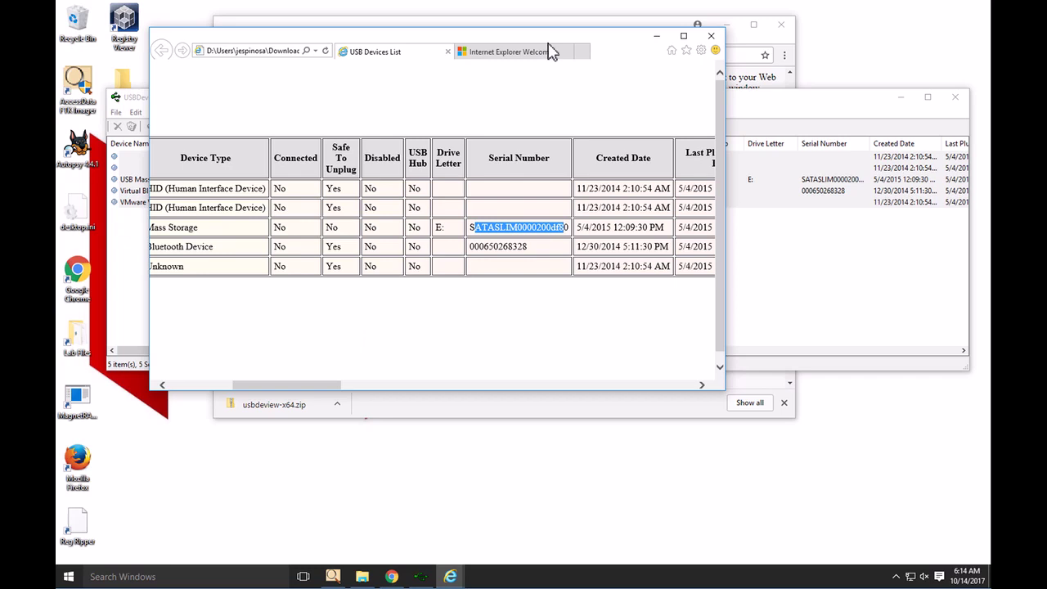
Move the report window aside, close it with all its tabs, and minimize USBDeview
{"action": "left_click_drag", "start_coordinate": [550, 43], "coordinate": [863, 150]}
{"action": "left_click", "coordinate": [862, 144]}
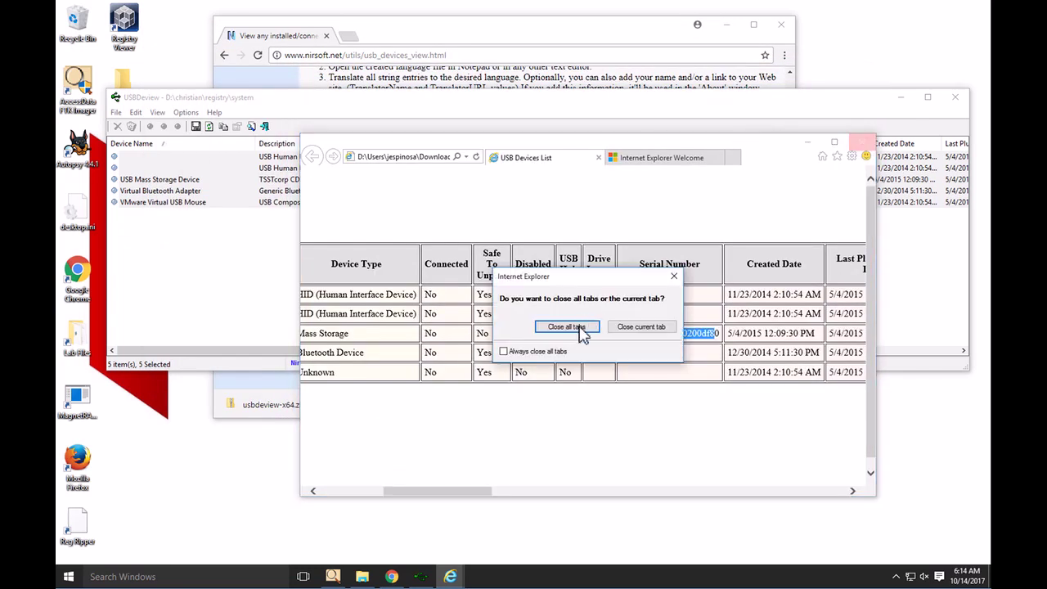
{"action": "left_click", "coordinate": [566, 326]}
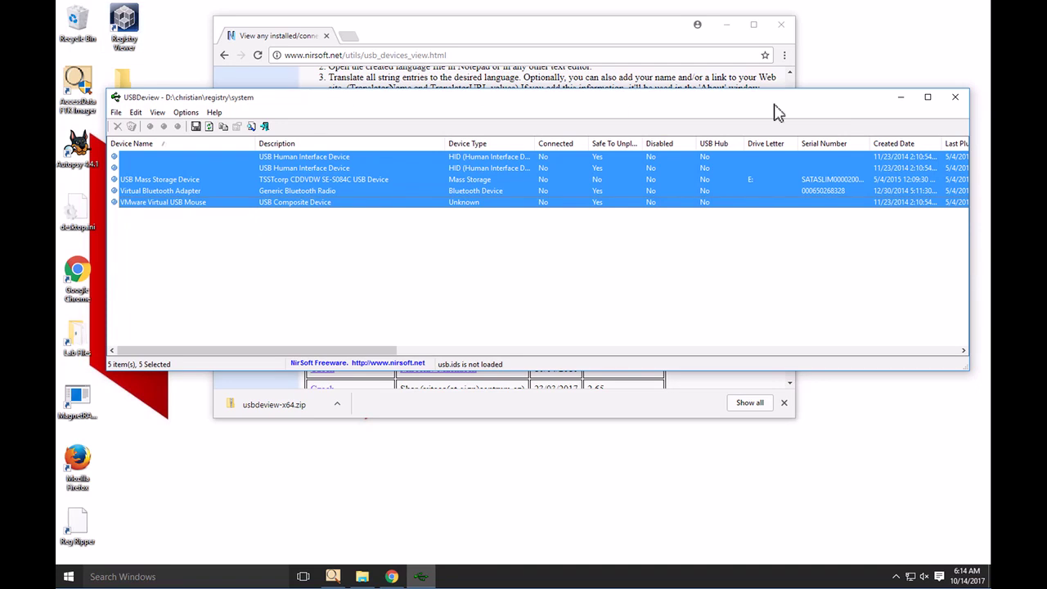
{"action": "left_click", "coordinate": [902, 99]}
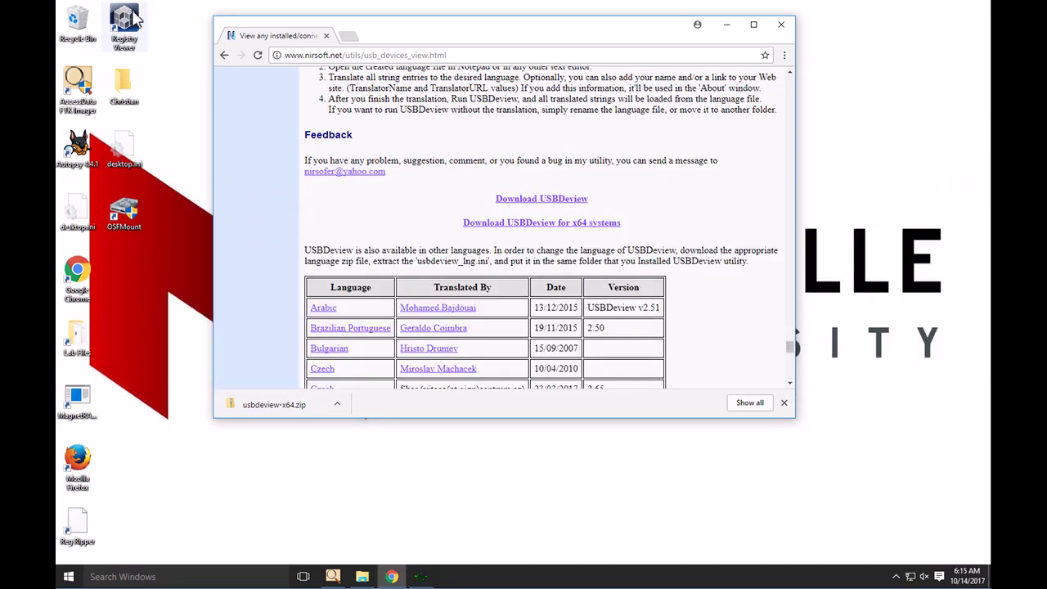